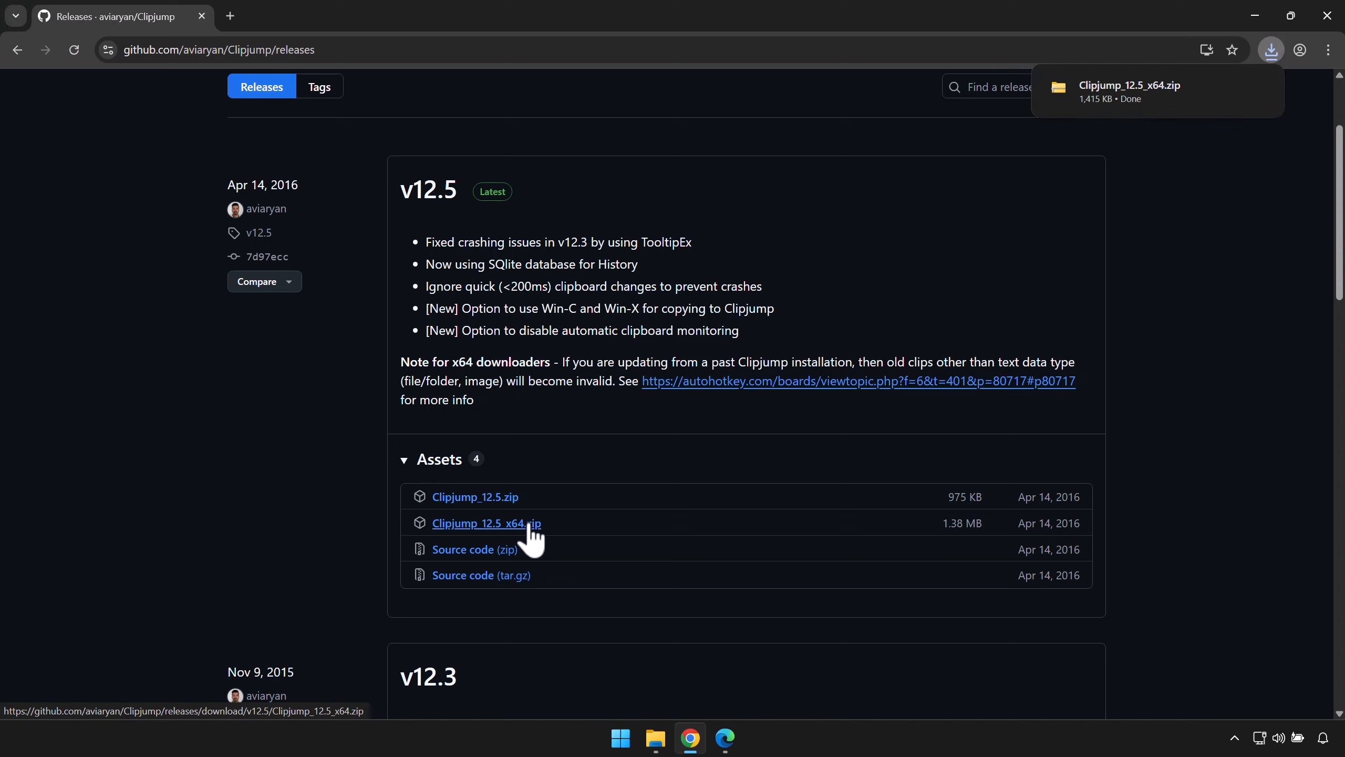
Open the downloaded Clipjump_12.5_x64 archive's location and extract all its files into Downloads.
{"action": "left_click", "coordinate": [1235, 97]}
{"action": "right_click", "coordinate": [547, 330]}
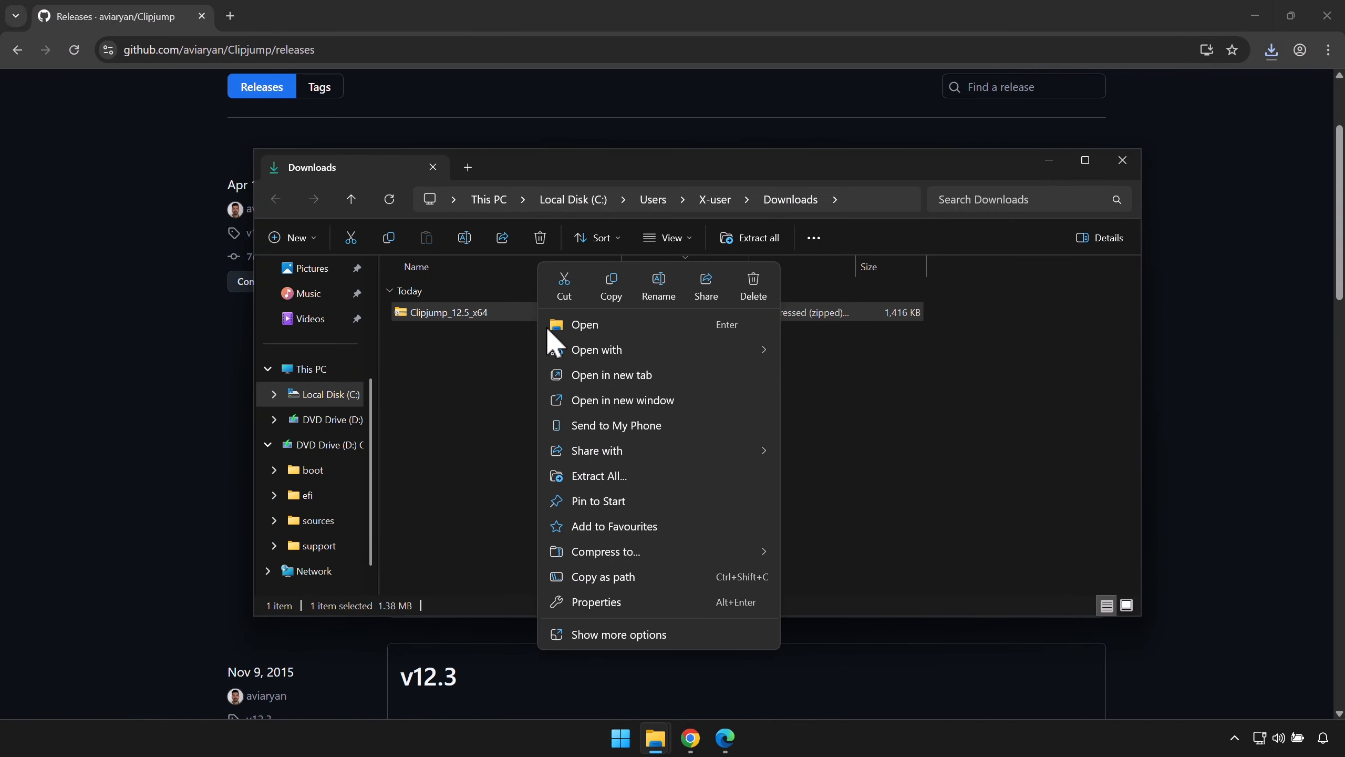
{"action": "left_click", "coordinate": [697, 480]}
{"action": "left_click", "coordinate": [810, 532]}
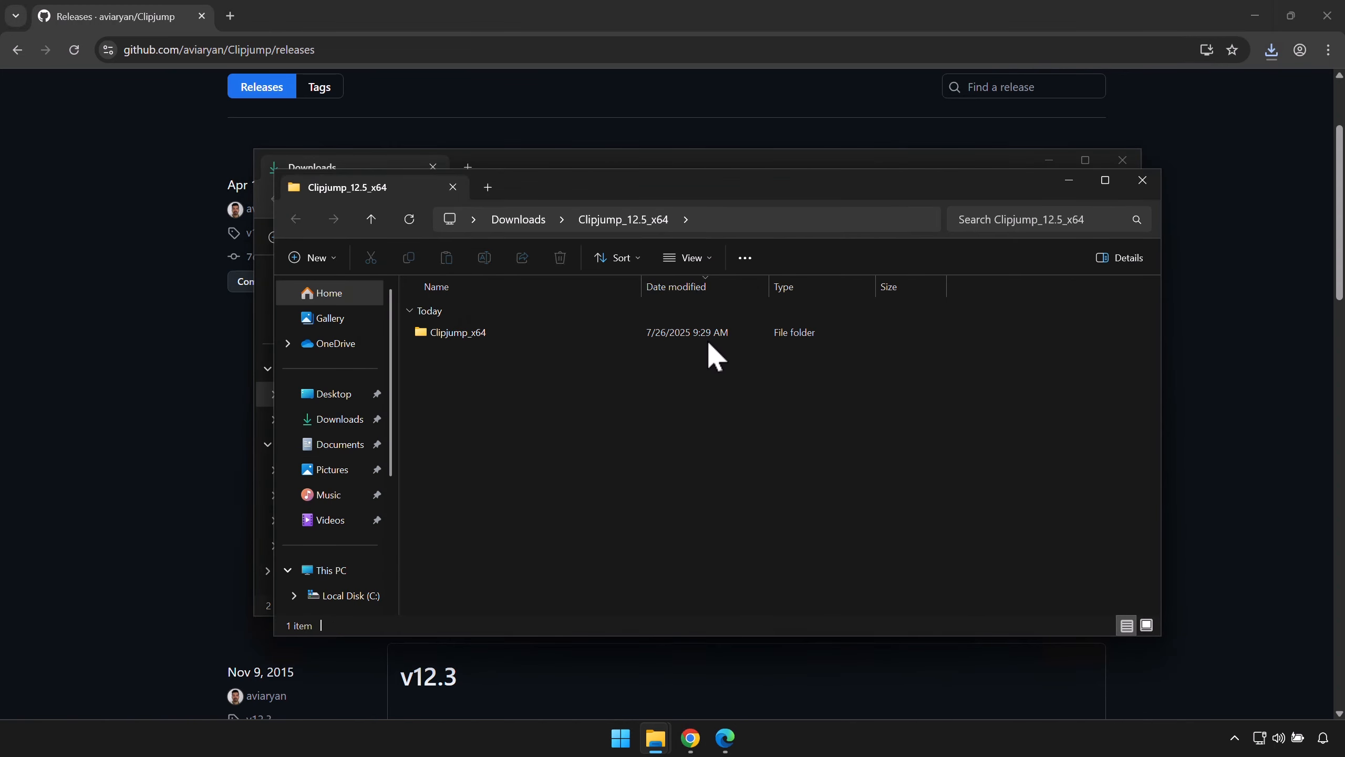
Run the Clipjump application from the extracted Clipjump_x64 folder as administrator and decline viewing the help.
{"action": "double_click", "coordinate": [703, 331]}
{"action": "right_click", "coordinate": [456, 397]}
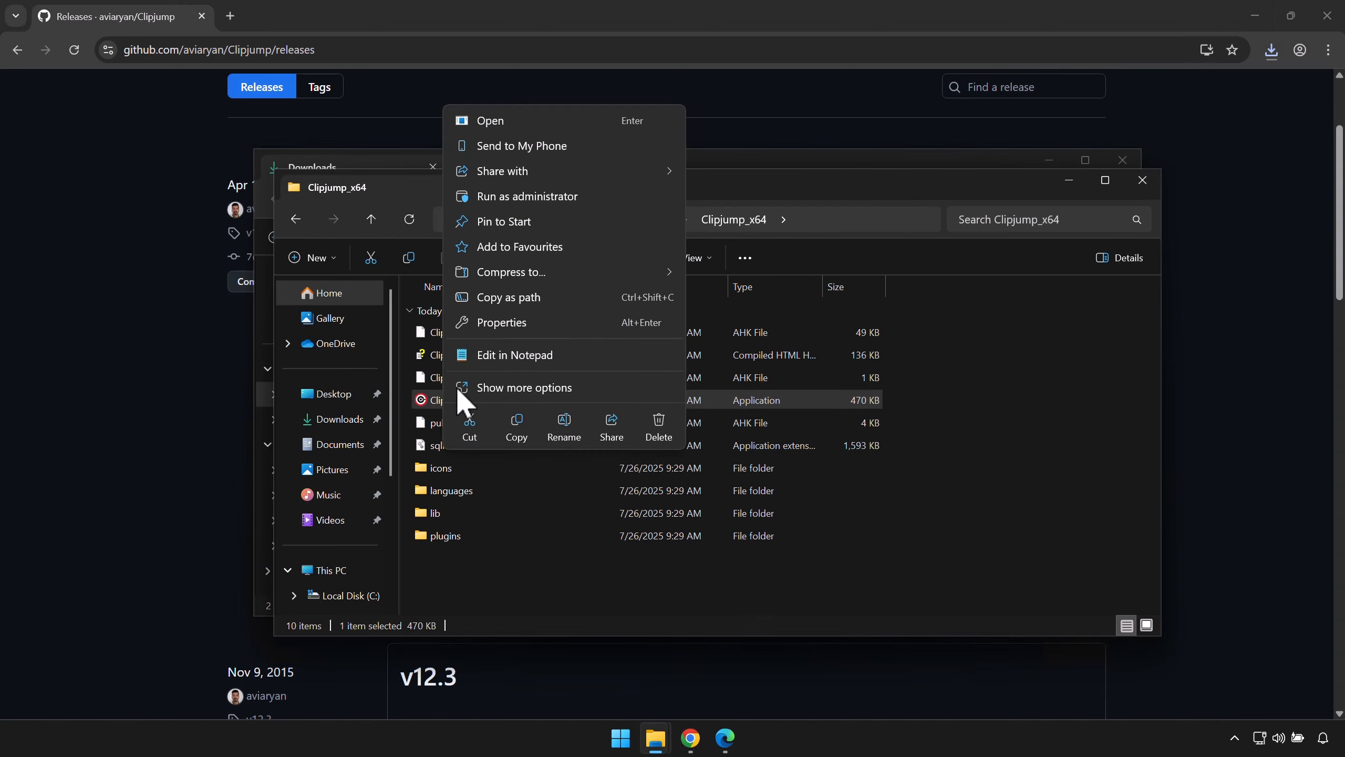
{"action": "left_click", "coordinate": [530, 197]}
{"action": "left_click", "coordinate": [625, 501]}
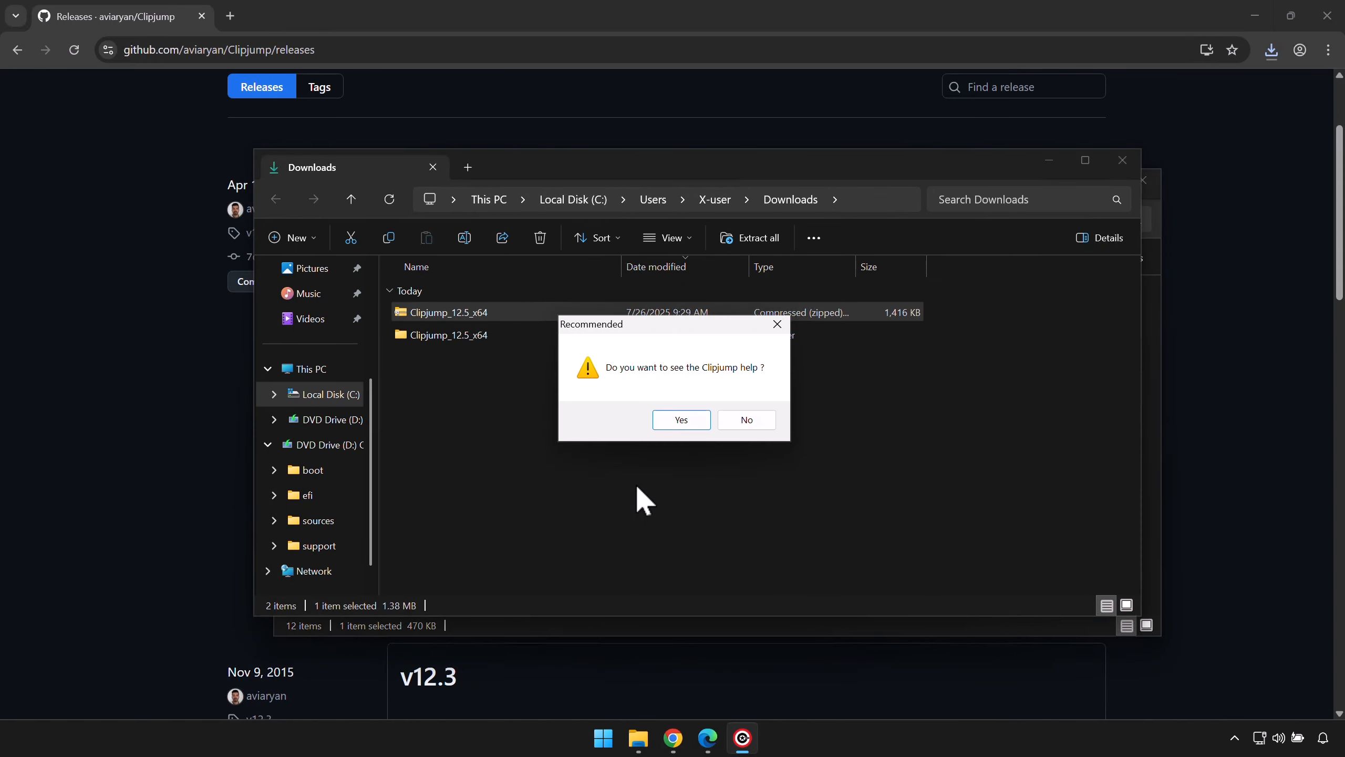
{"action": "left_click", "coordinate": [758, 423]}
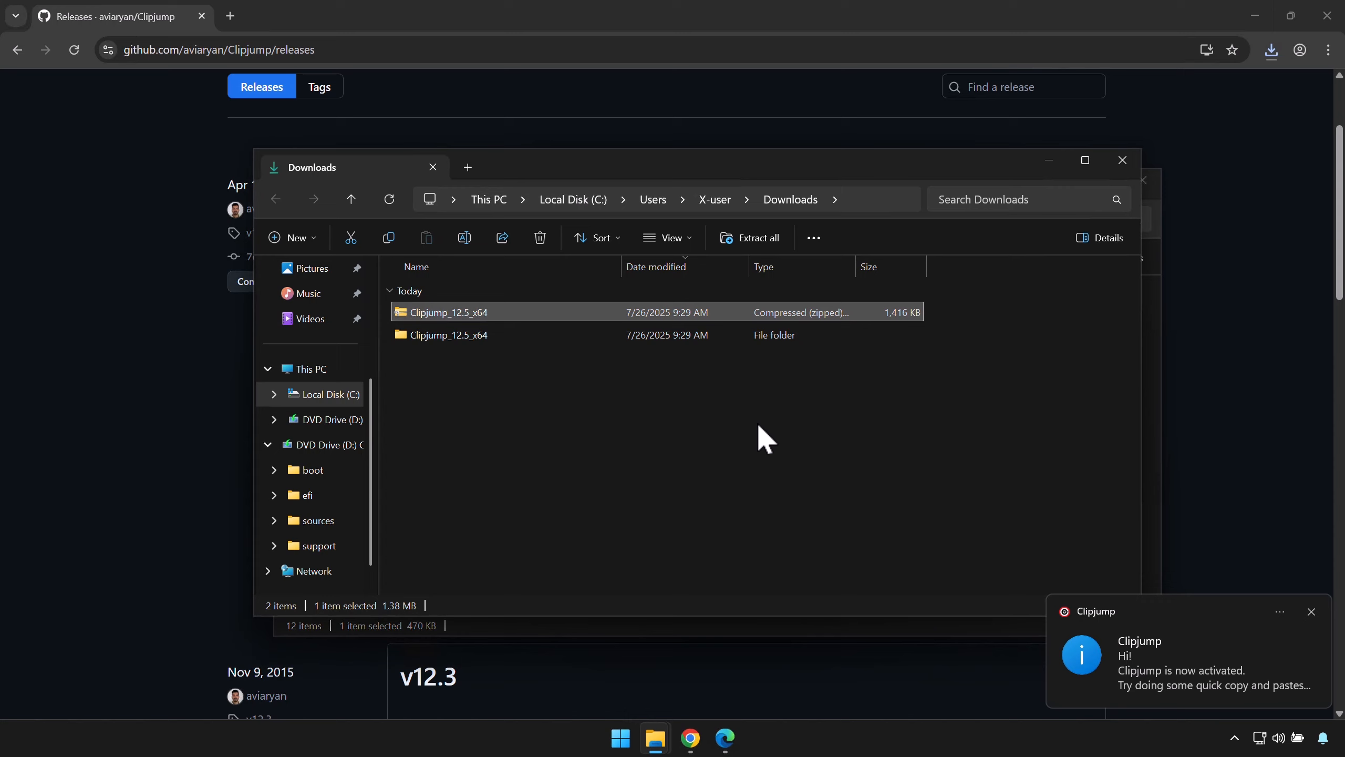
Move the Clipjump icon out of the hidden tray icons onto the visible part of the taskbar.
{"action": "left_click", "coordinate": [1234, 738]}
{"action": "left_click_drag", "start_coordinate": [1235, 690], "coordinate": [1229, 746]}
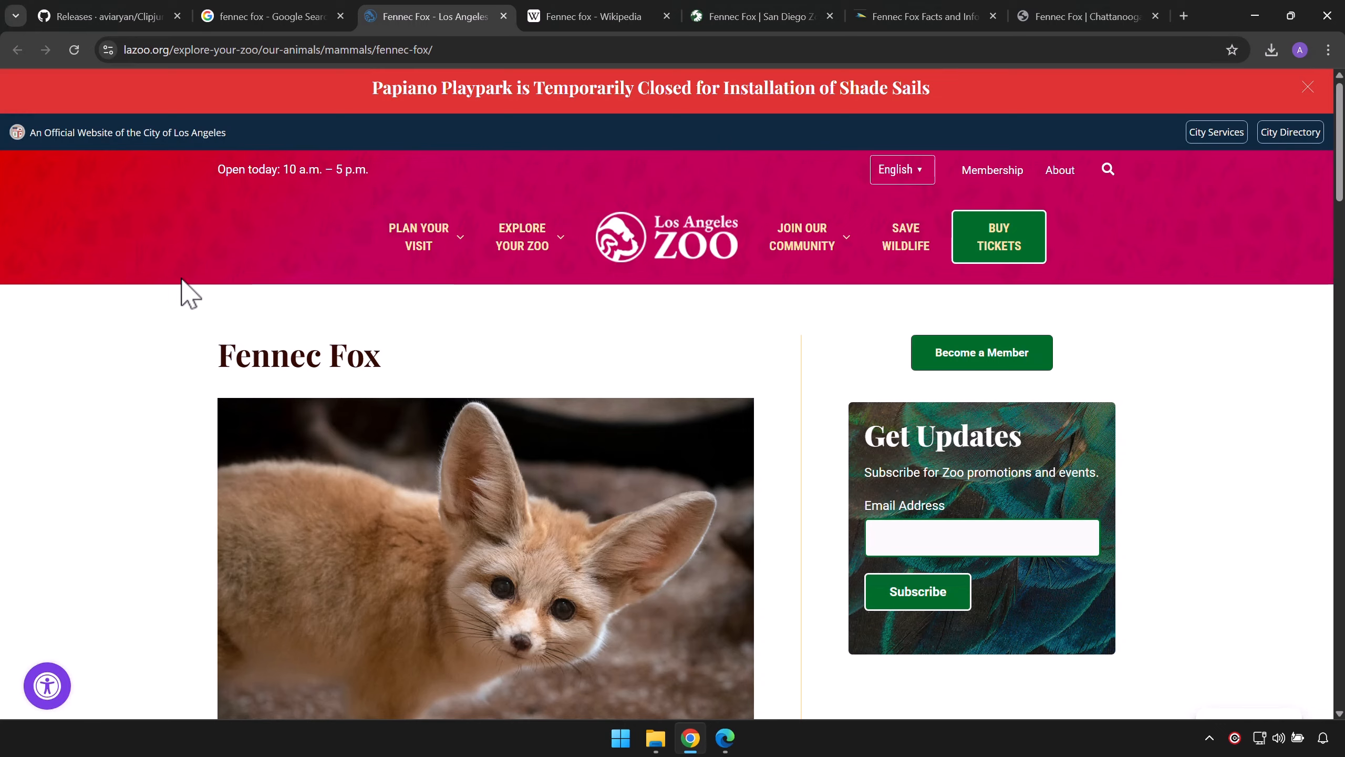
Copy the first About paragraph from the Los Angeles Zoo page and the diet and life span sentences from the Wikipedia article.
{"action": "scroll", "coordinate": [195, 321], "scroll_direction": "down", "scroll_amount": 10}
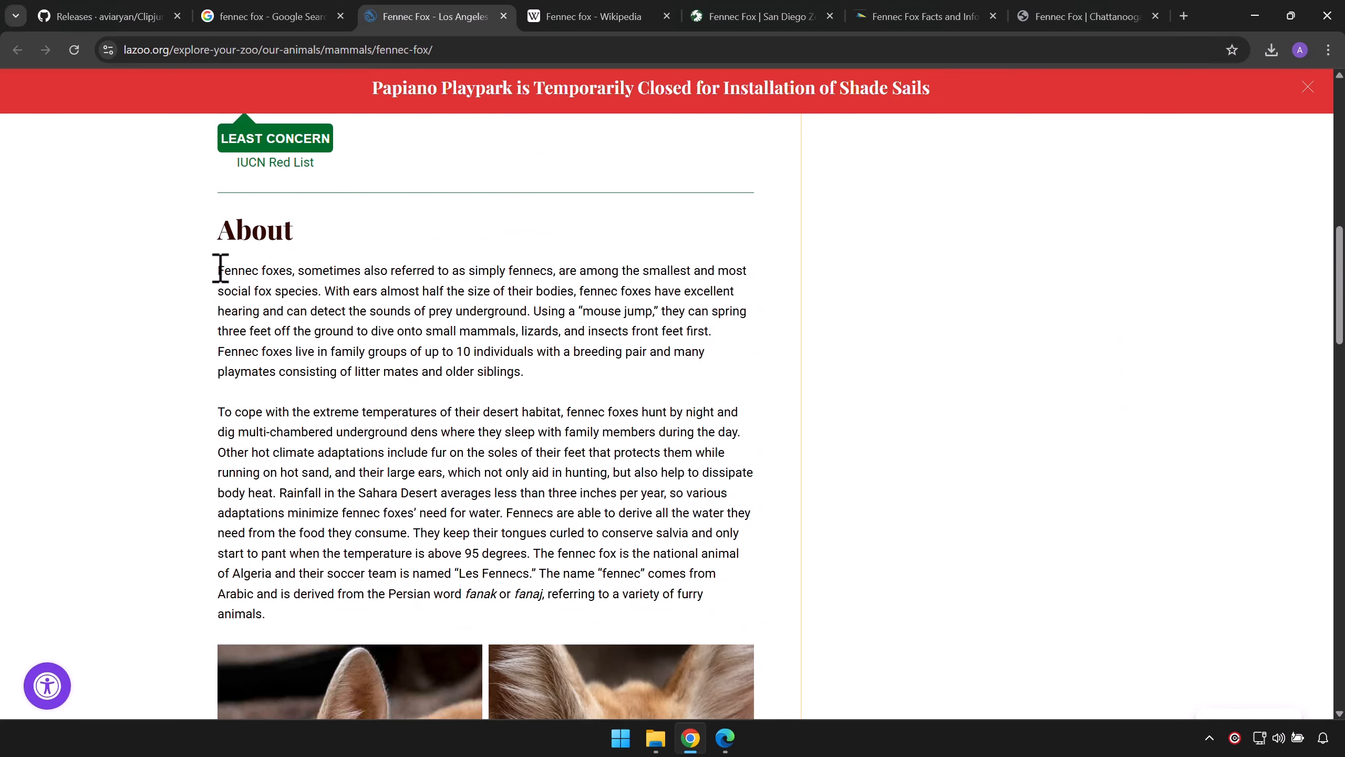
{"action": "left_click_drag", "start_coordinate": [218, 267], "coordinate": [558, 371]}
{"action": "key", "text": "ctrl+c"}
{"action": "key", "text": "ctrl+Tab"}
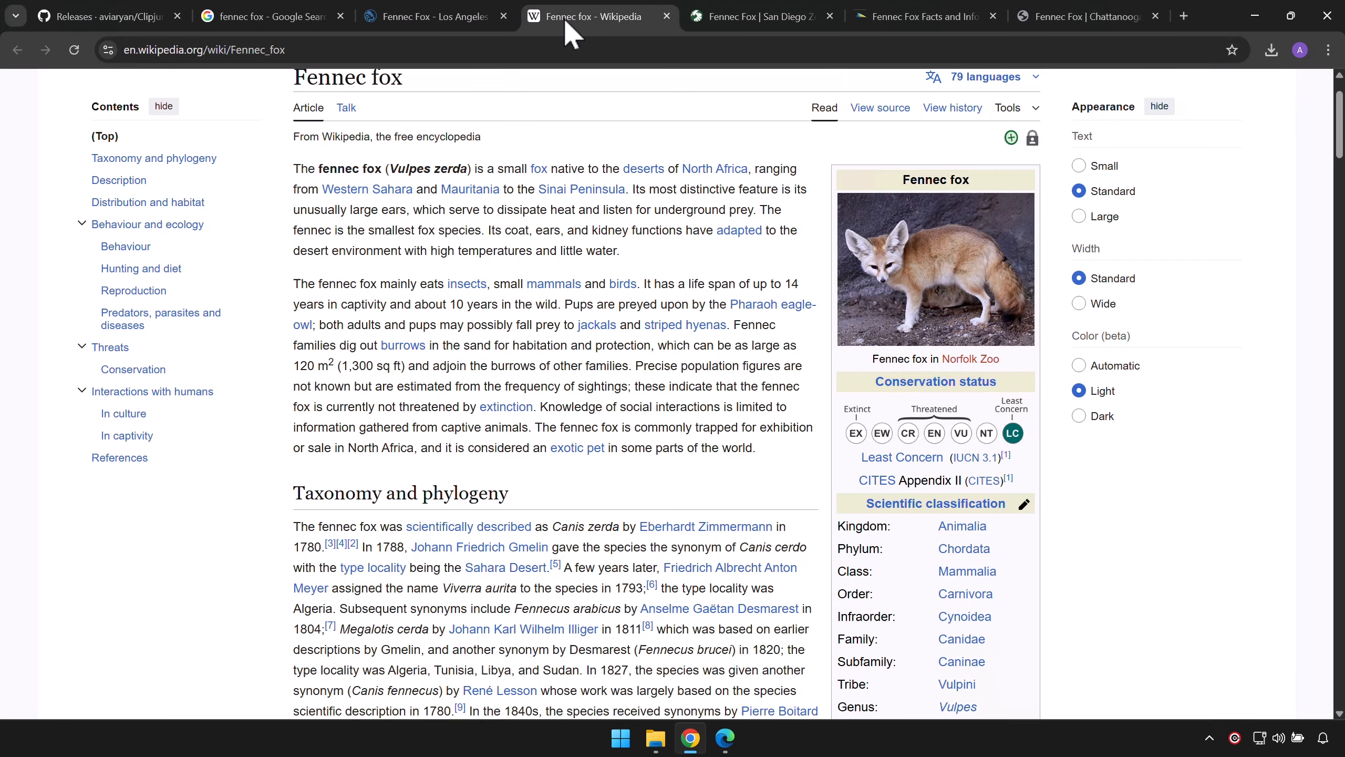
{"action": "left_click_drag", "start_coordinate": [294, 283], "coordinate": [564, 304]}
{"action": "key", "text": "ctrl+c"}
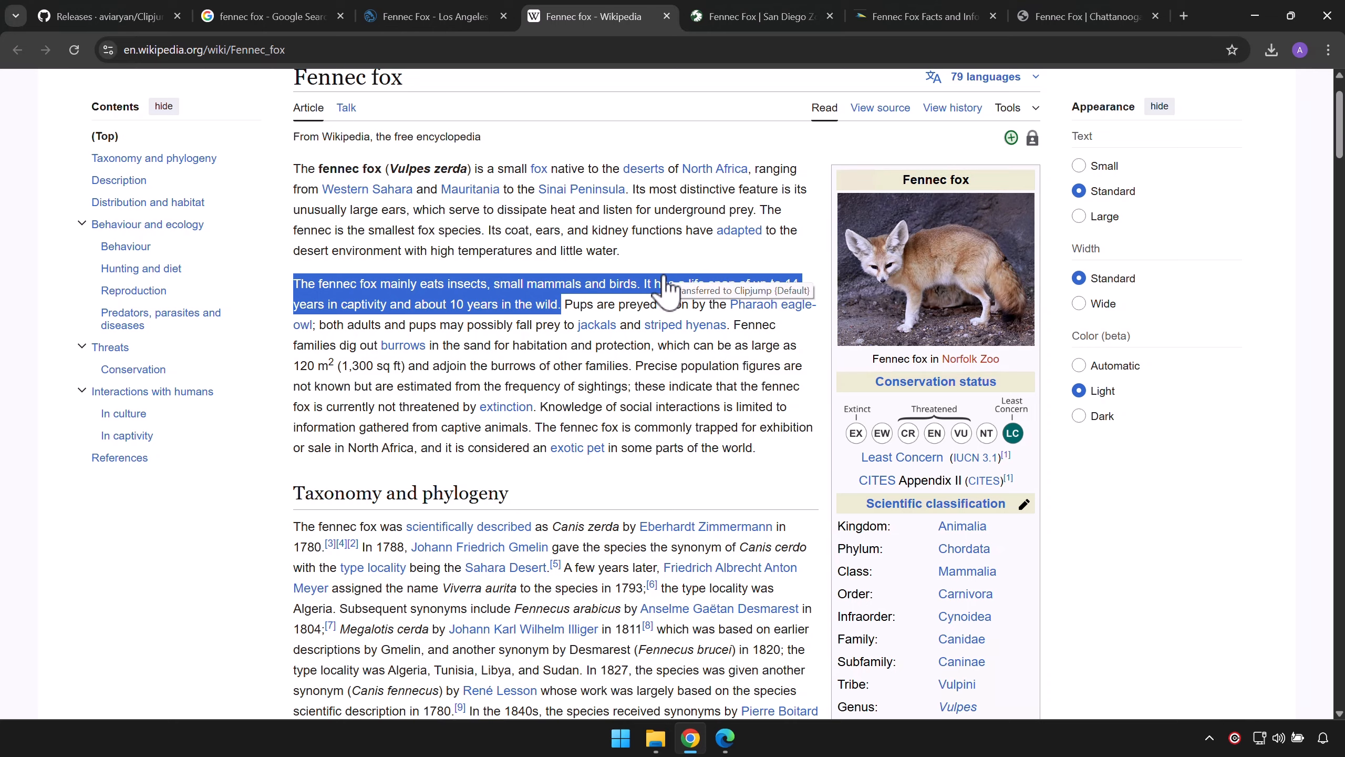
Copy the first Habitat and Diet paragraph from the San Diego Zoo page and select the first fun fact on the SeaWorld page.
{"action": "key", "text": "ctrl+Tab"}
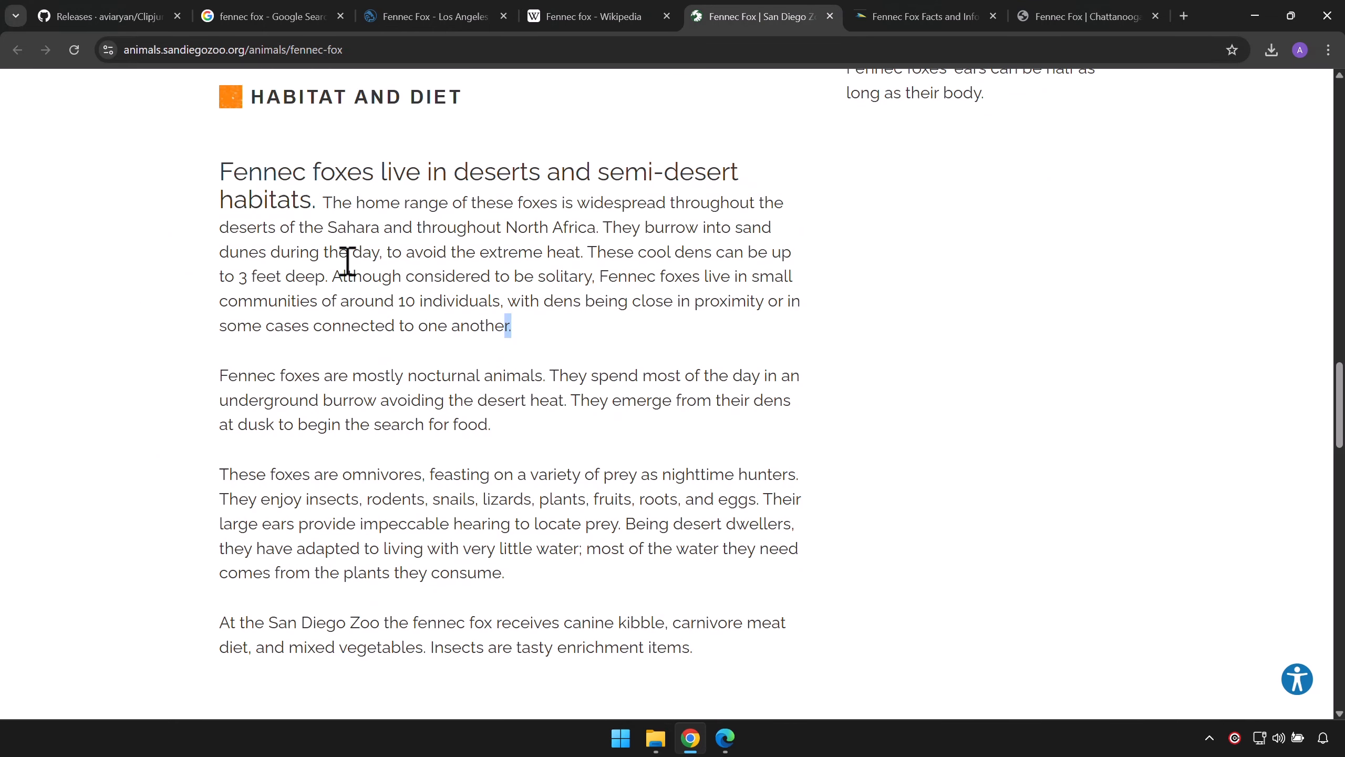
{"action": "triple_click", "coordinate": [347, 261]}
{"action": "key", "text": "ctrl+c"}
{"action": "left_click", "coordinate": [906, 16]}
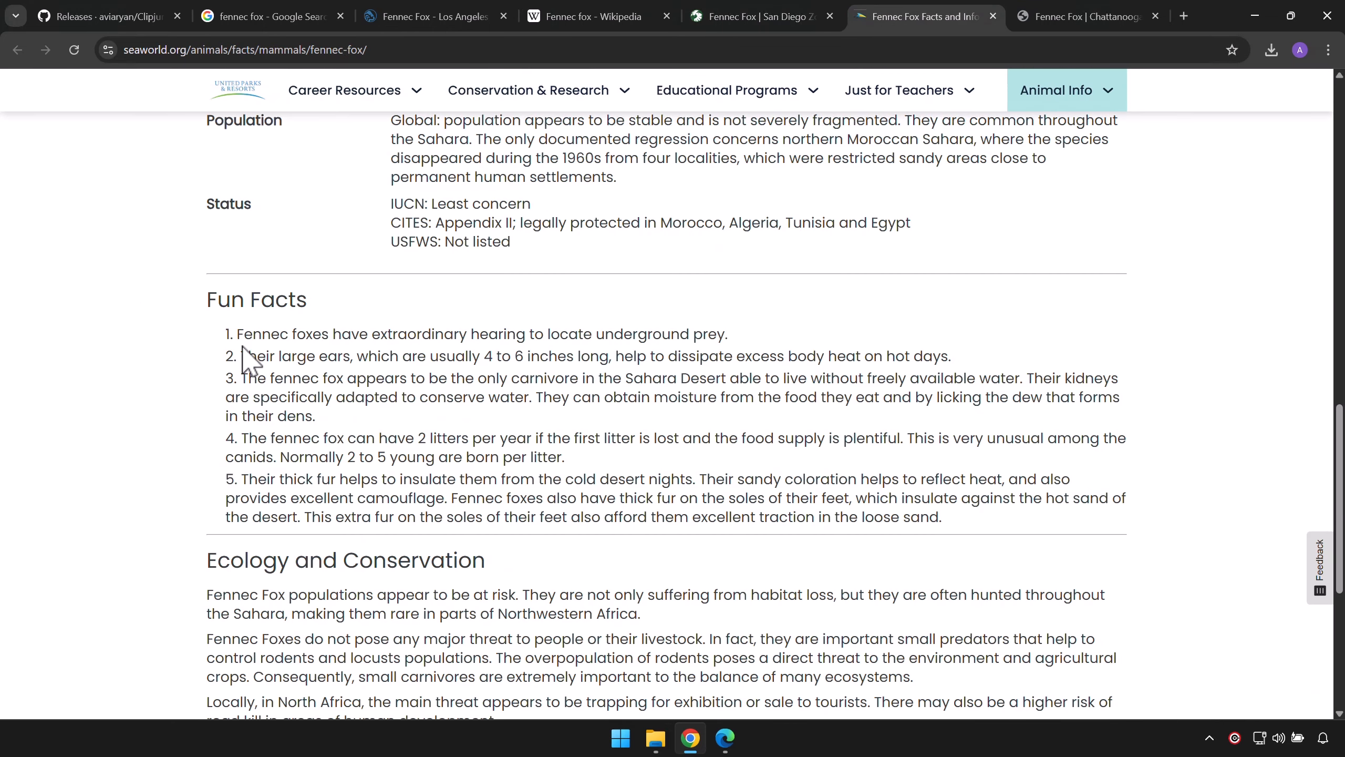
{"action": "triple_click", "coordinate": [900, 352]}
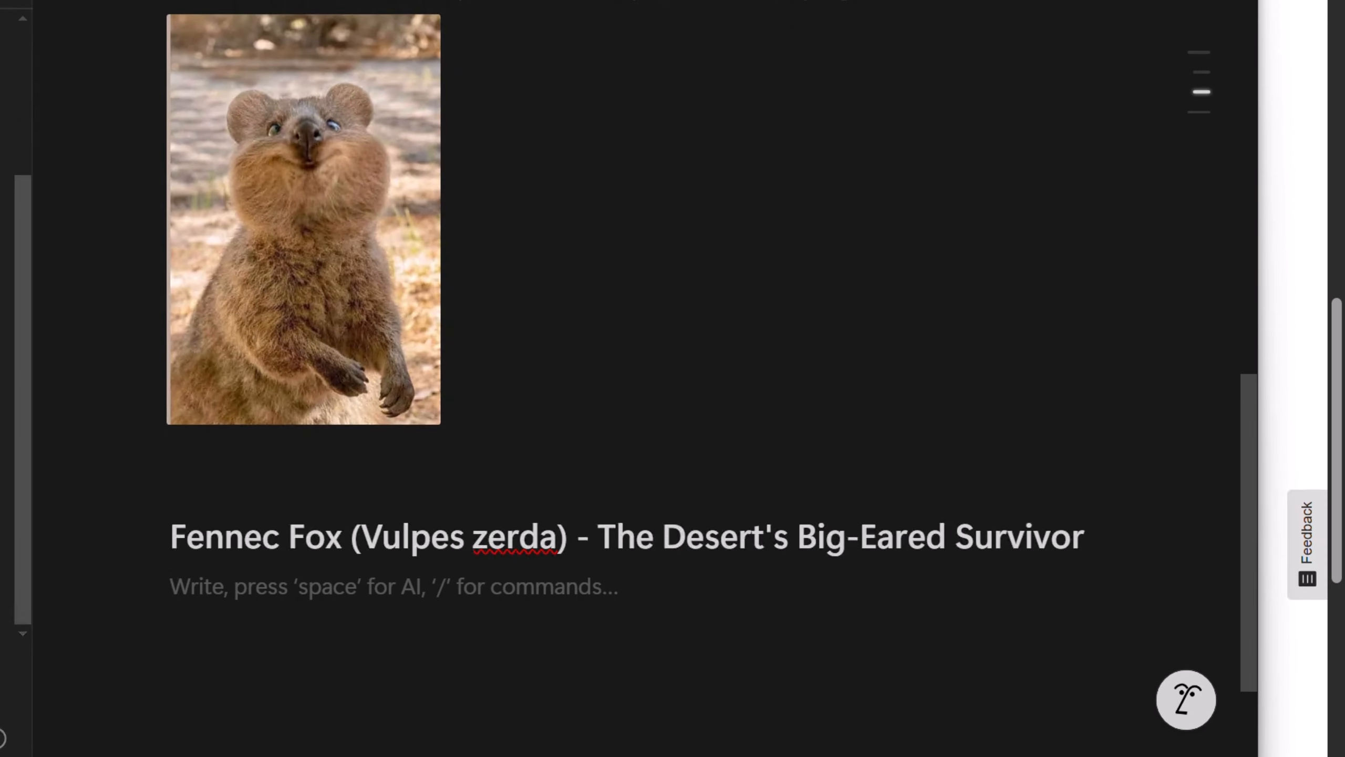
In Notion, cycle forward and back through the stored Clipjump clips below the Fennec Fox heading and cancel the paste.
{"action": "key", "text": "ctrl+v"}
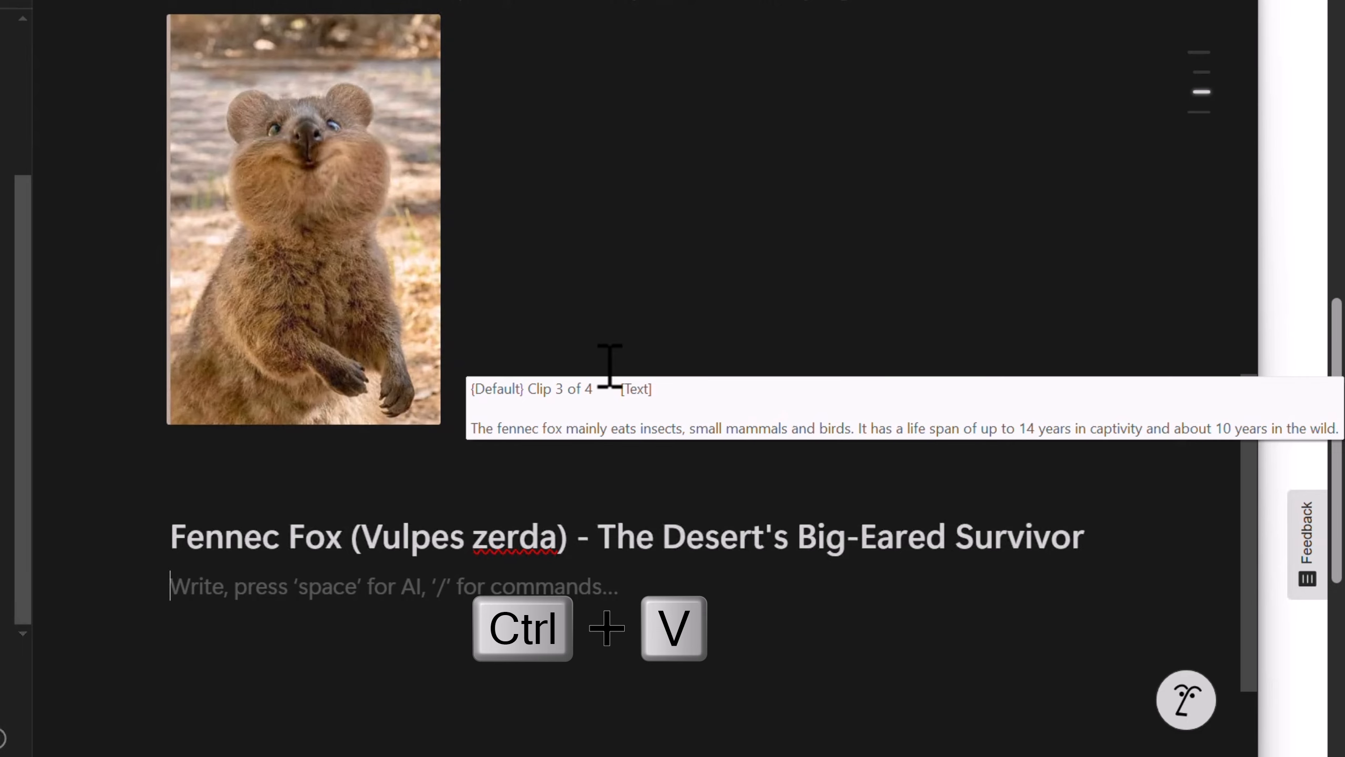
{"action": "key", "text": "ctrl+v"}
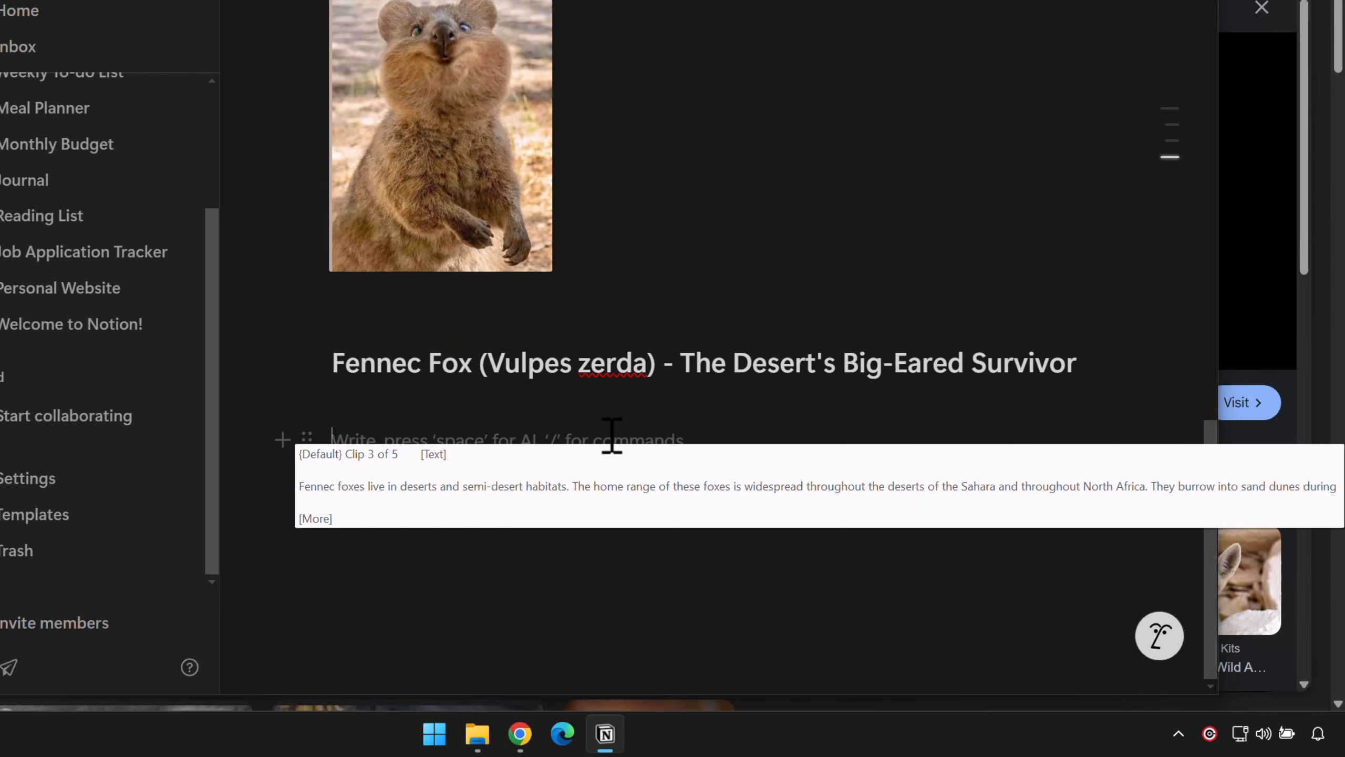
{"action": "key", "text": "ctrl+c"}
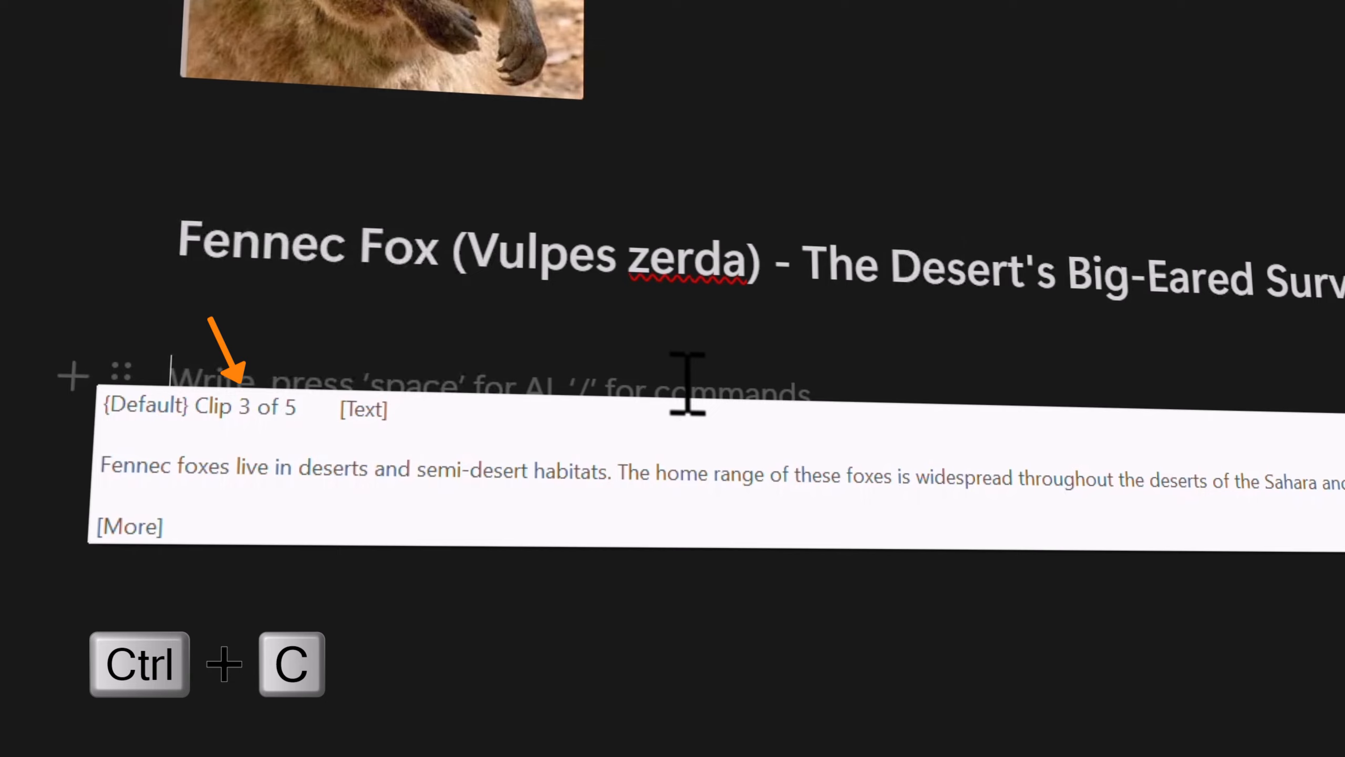
{"action": "key", "text": "ctrl+c"}
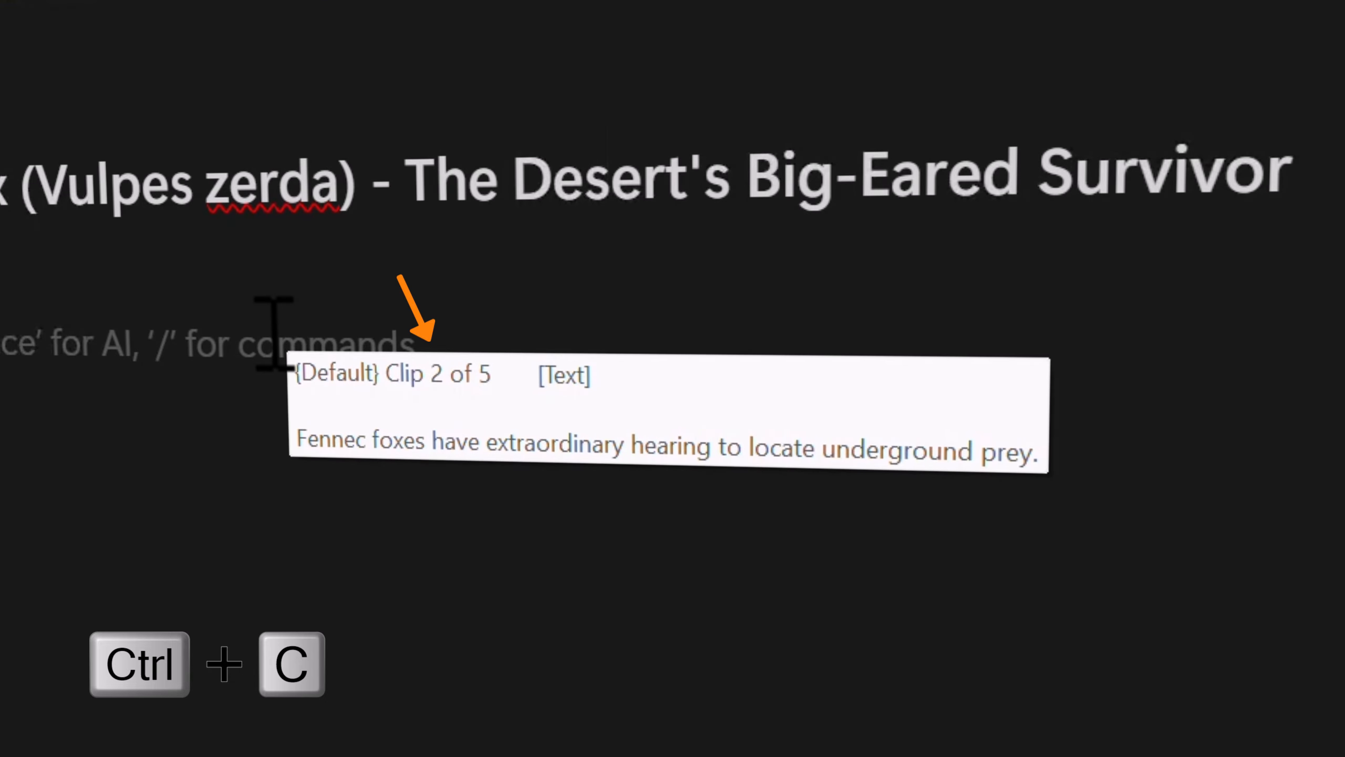
{"action": "key", "text": "ctrl+c"}
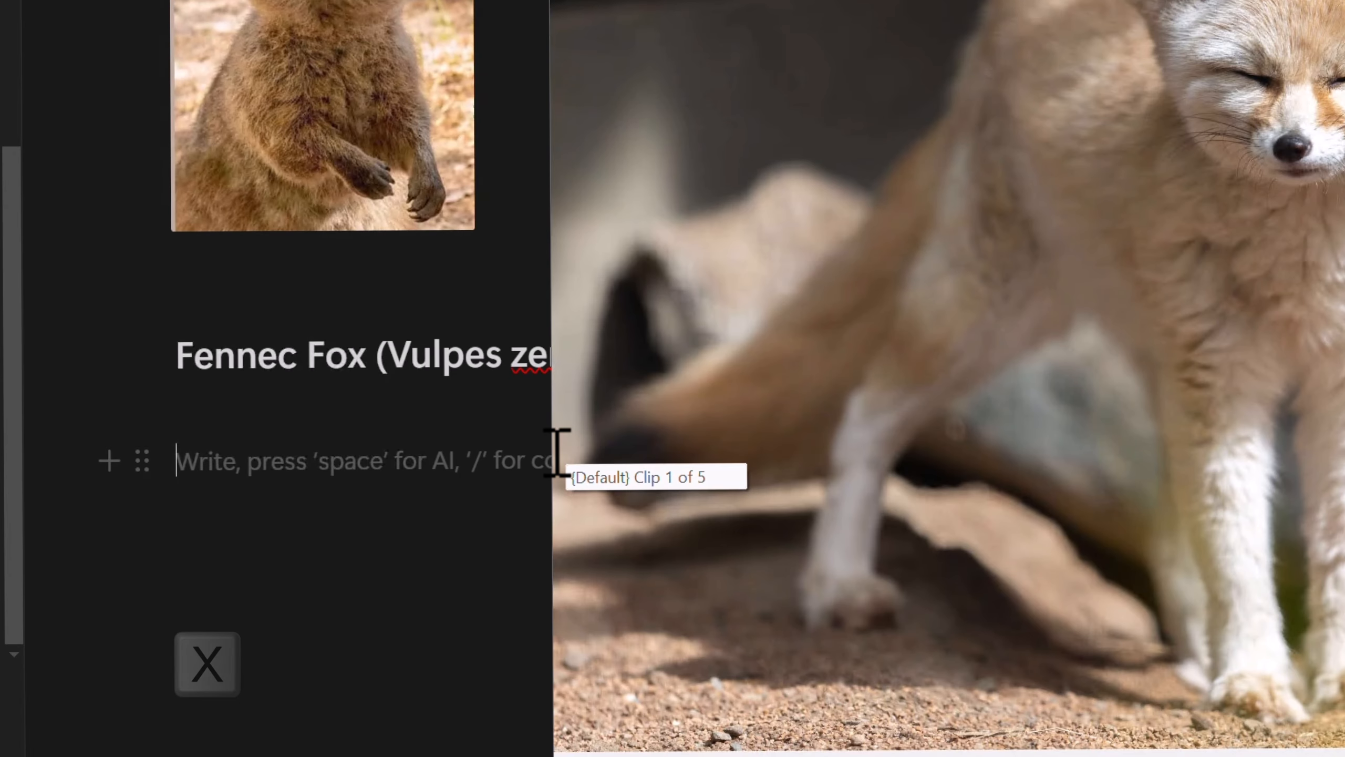
{"action": "key", "text": "ctrl+x"}
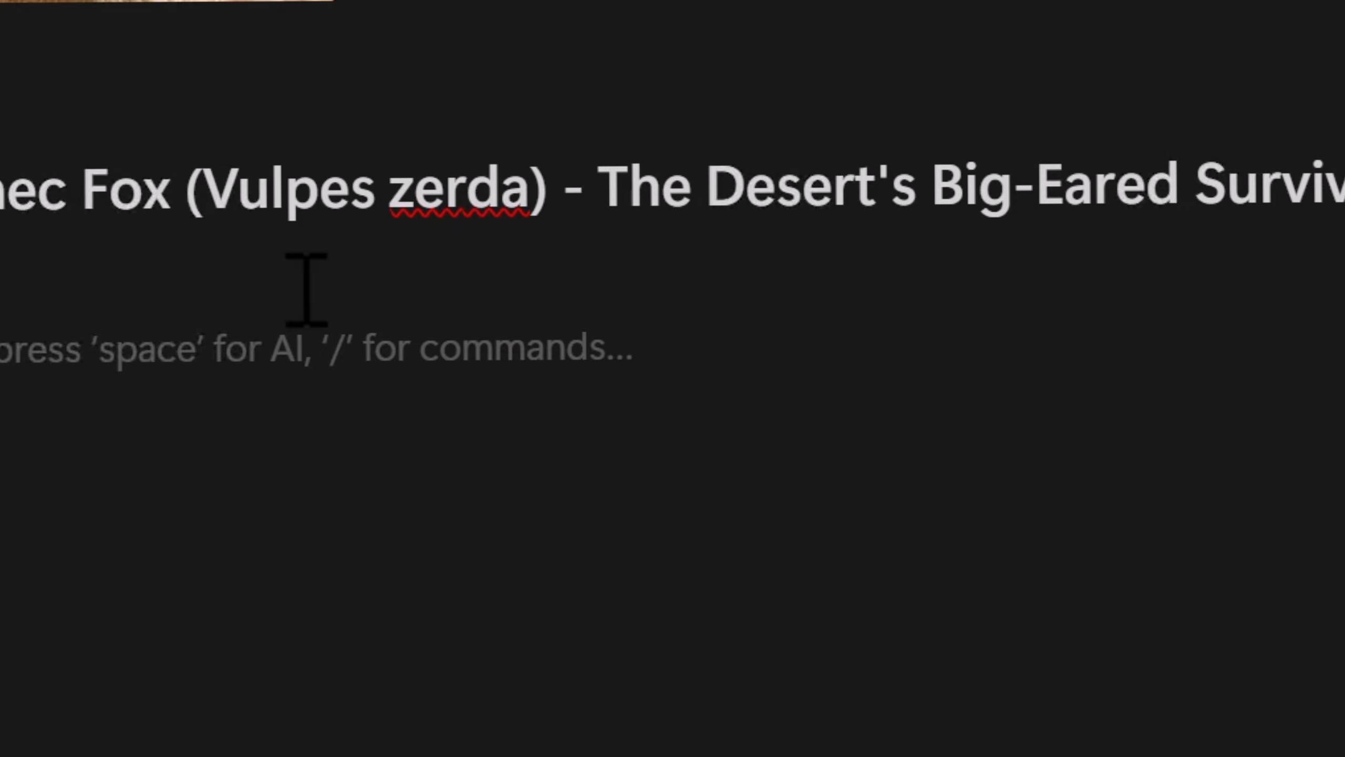
{"action": "left_click", "coordinate": [306, 290]}
{"action": "key", "text": "ctrl+v"}
{"action": "key", "text": "ctrl+x"}
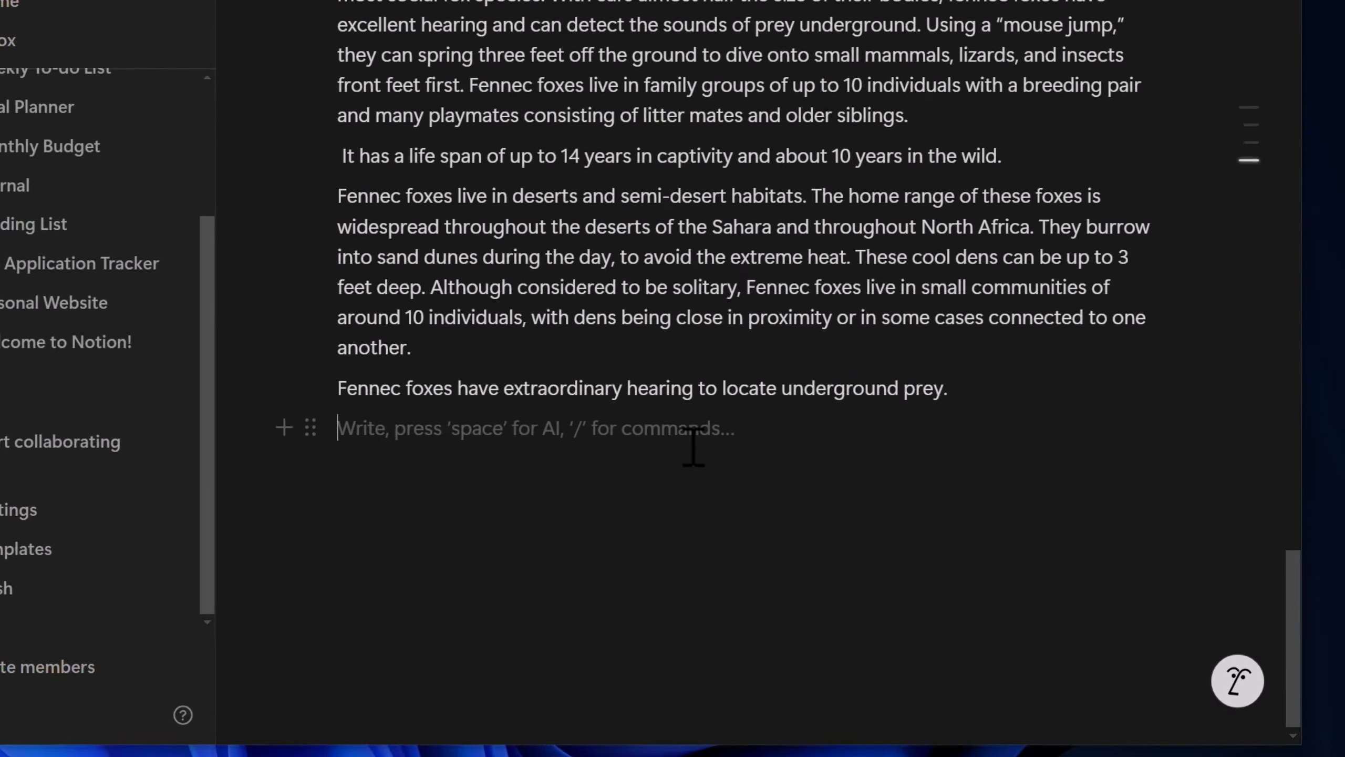
Search the stored clips for "fennec", cycle through the matching clips in both directions and leave without pasting.
{"action": "key", "text": "ctrl+v"}
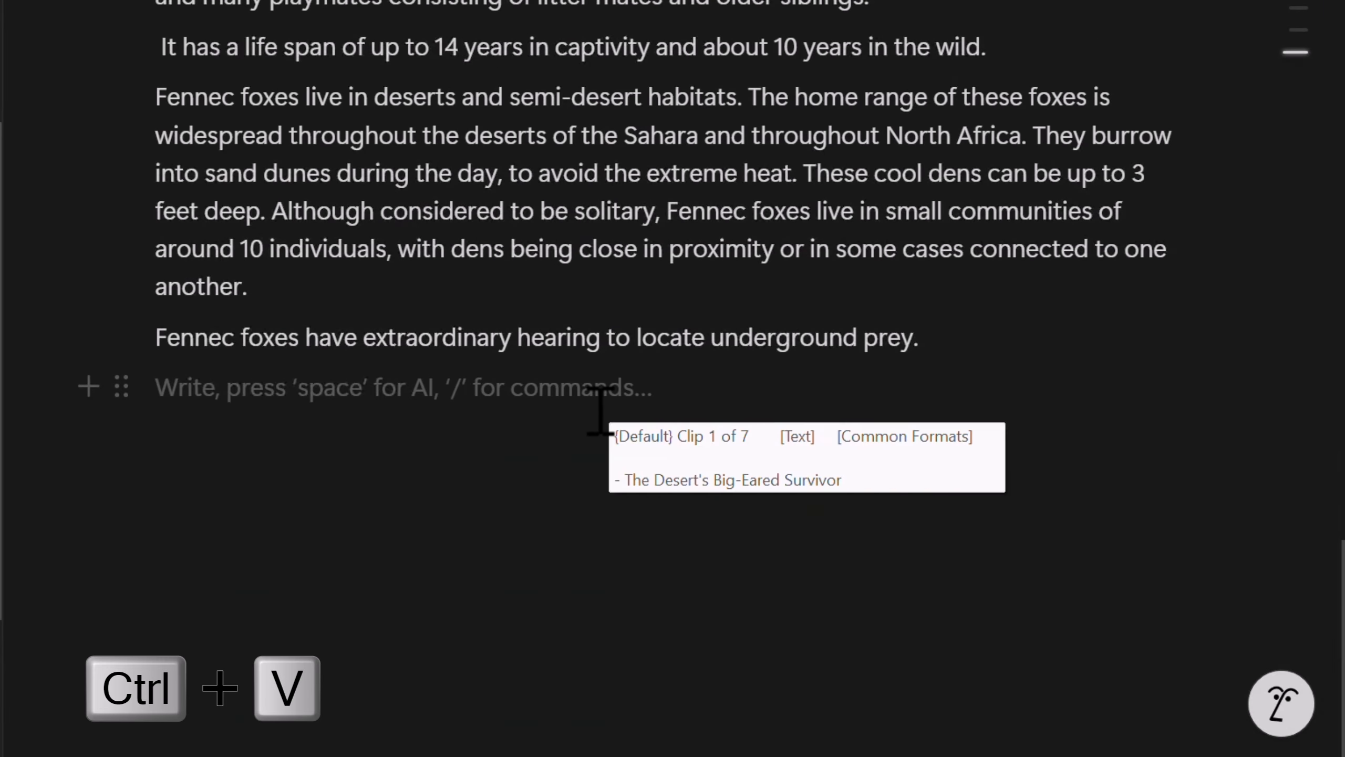
{"action": "key", "text": "f"}
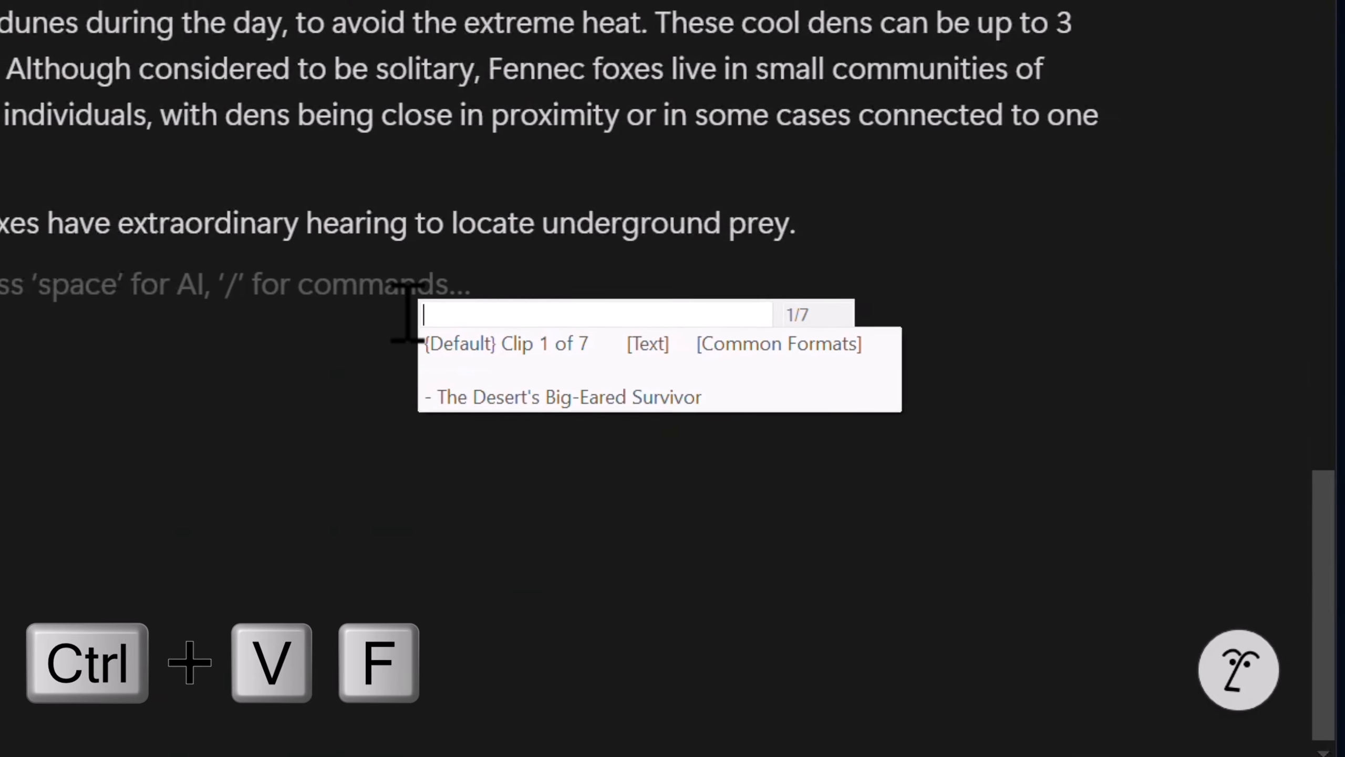
{"action": "type", "text": "fennec"}
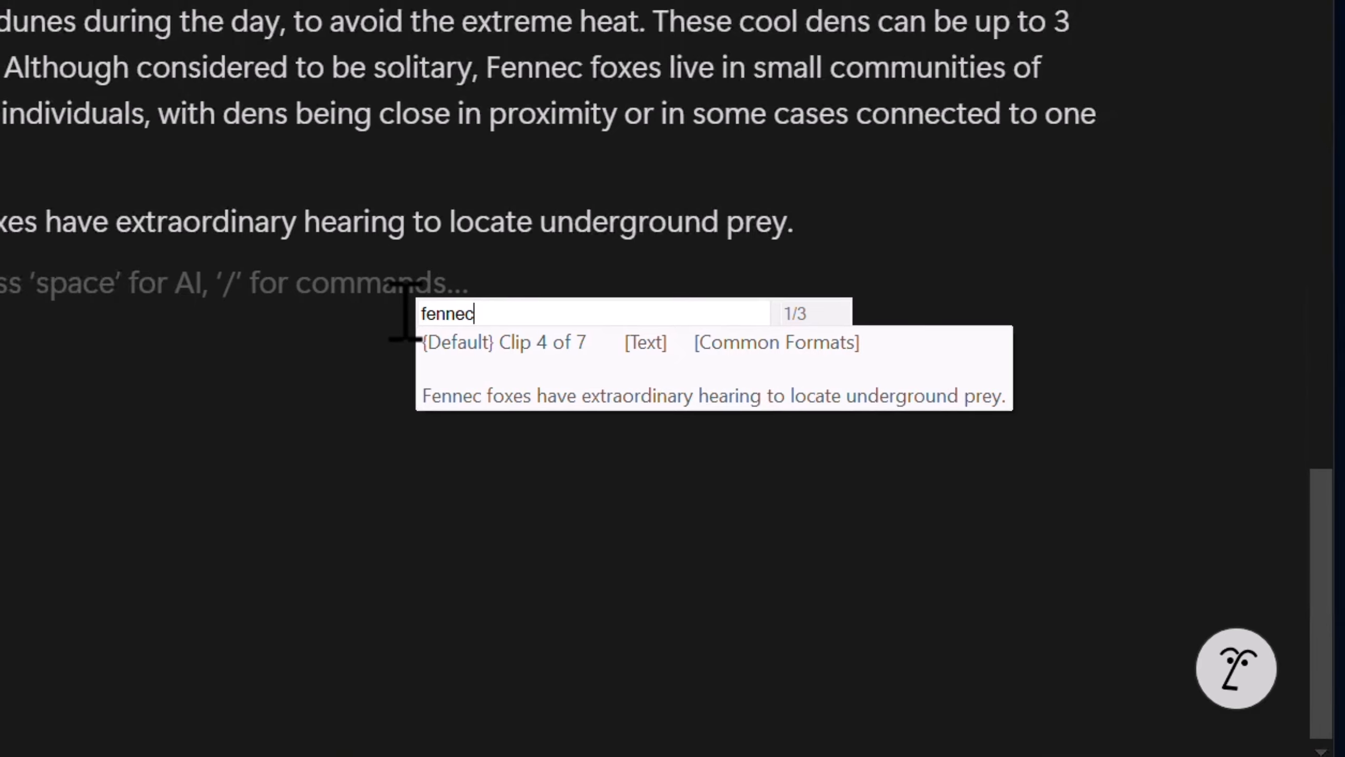
{"action": "key", "text": "Up"}
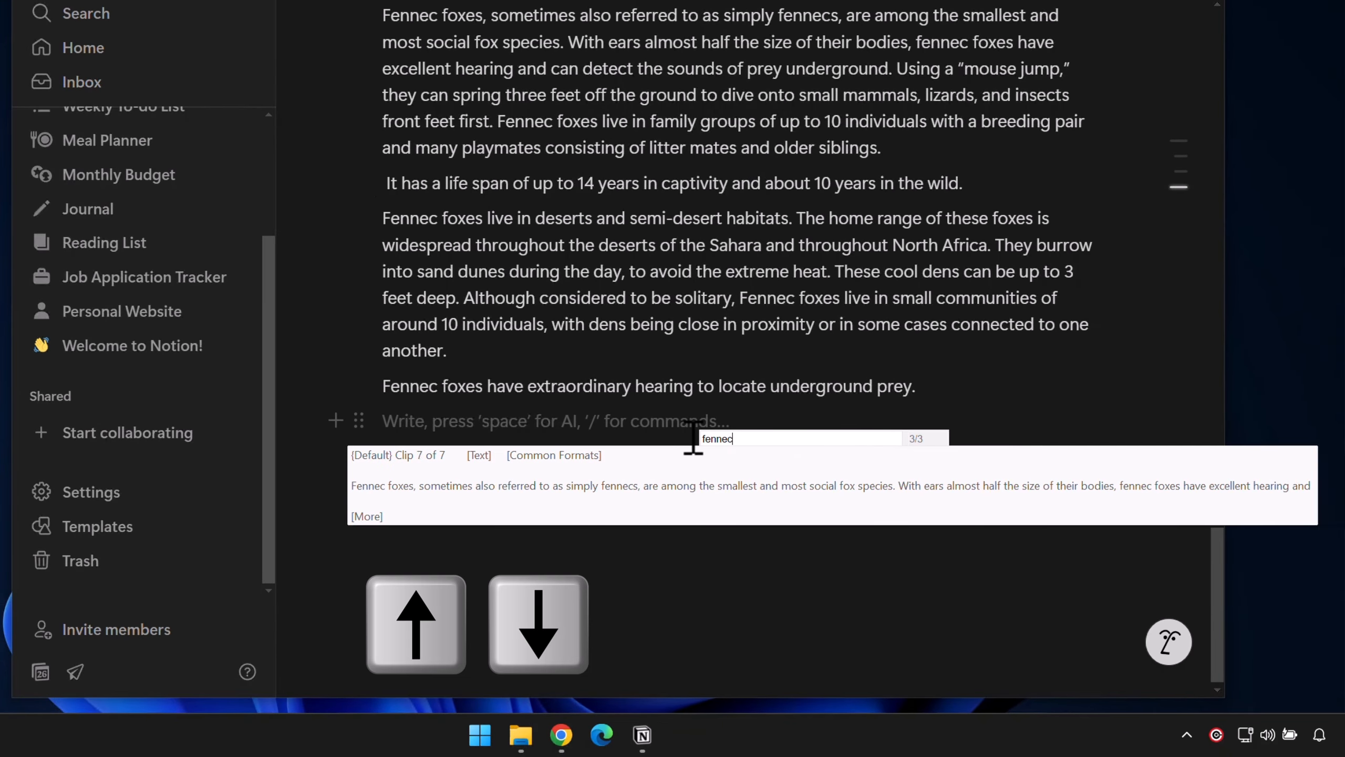
{"action": "key", "text": "Up"}
{"action": "key", "text": "Up"}
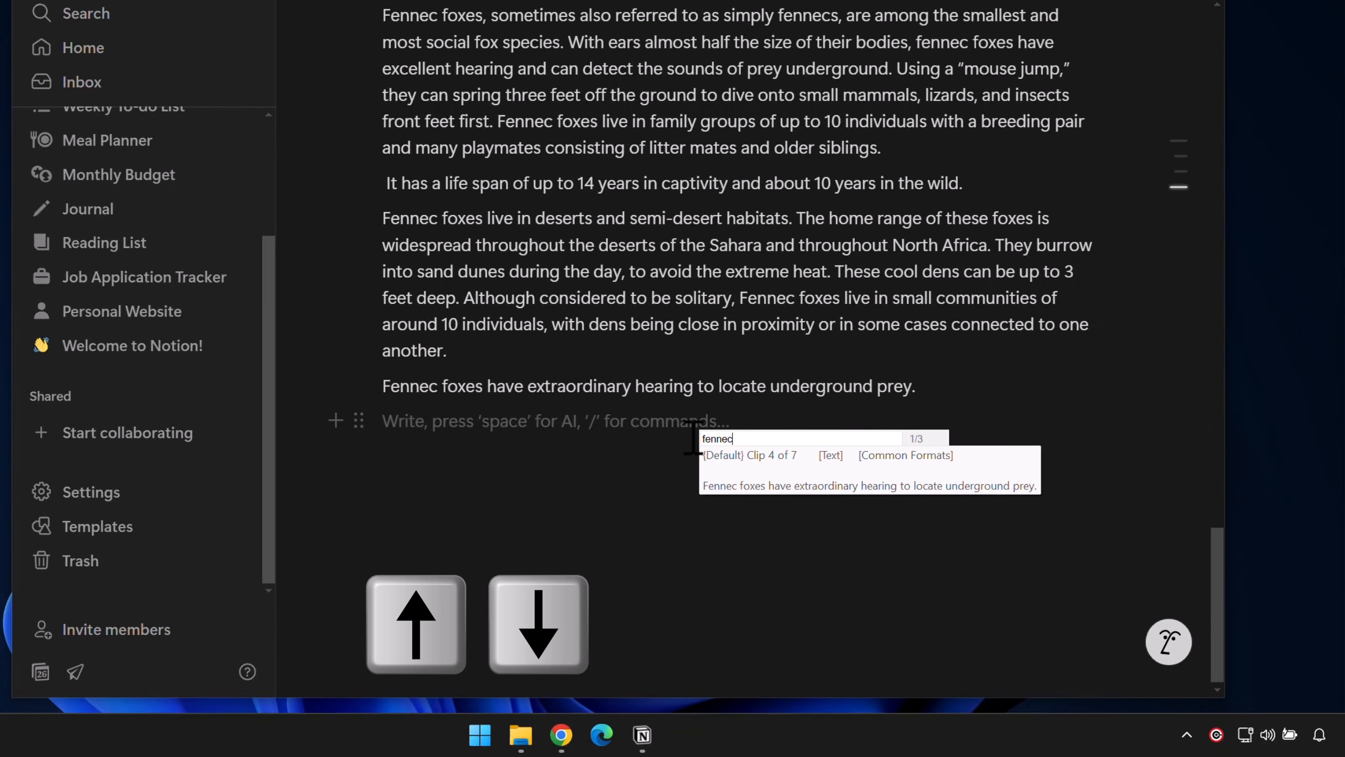
{"action": "key", "text": "Down"}
{"action": "key", "text": "Down"}
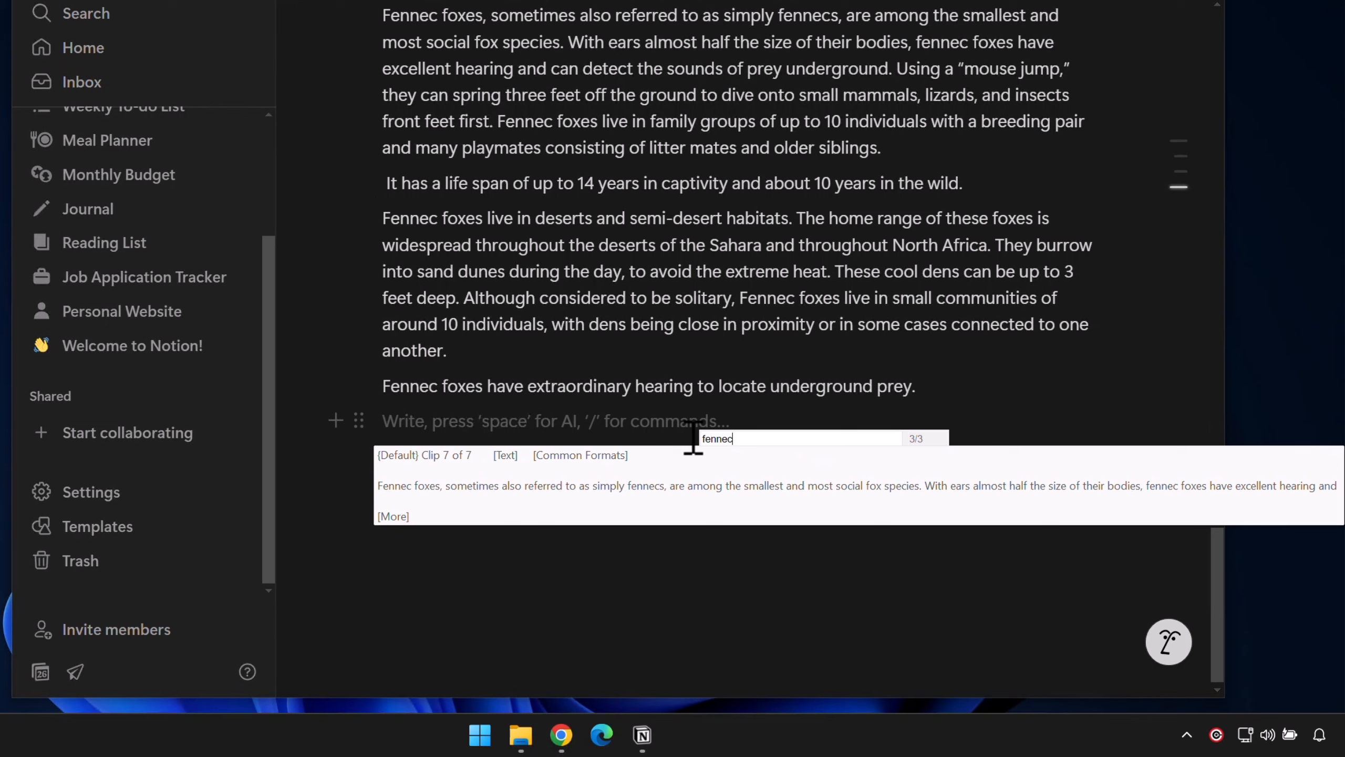
{"action": "key", "text": "Escape"}
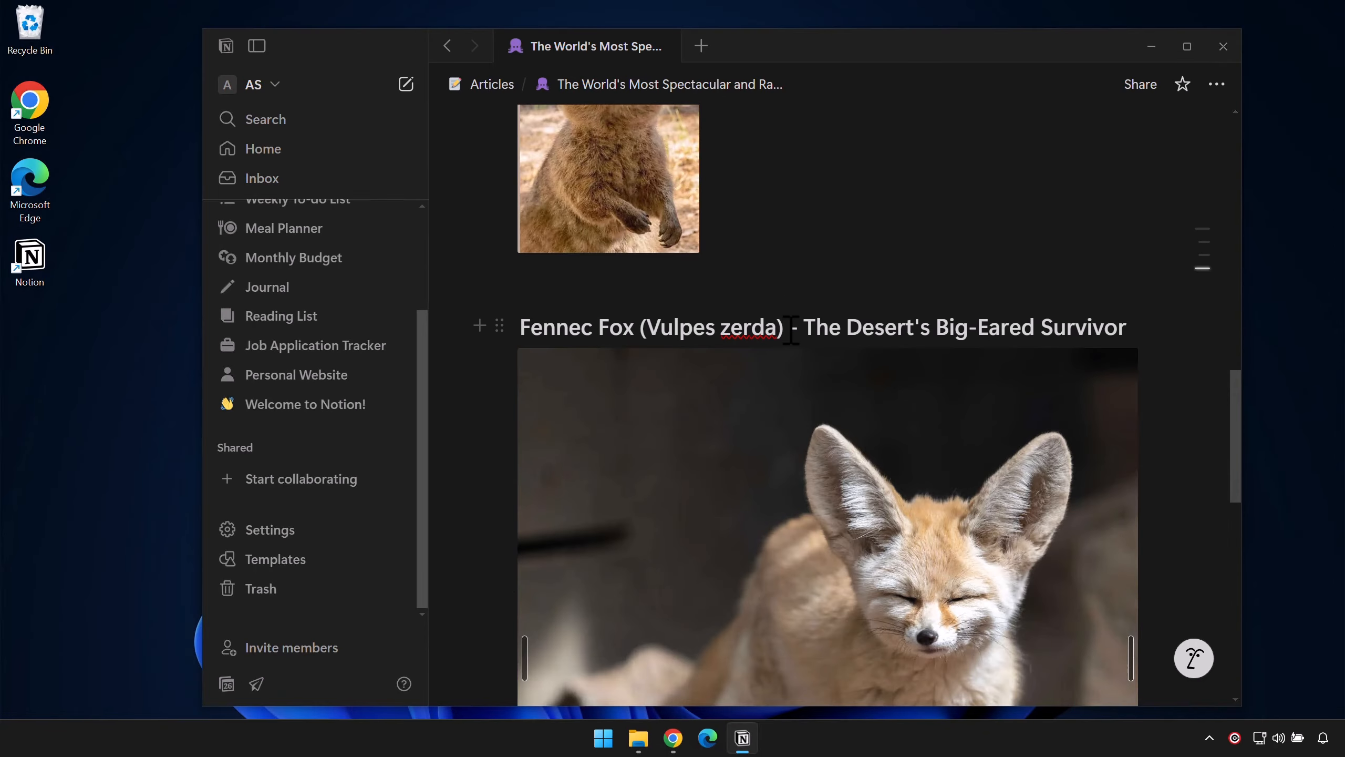
Cut the text "- The Desert's Big-Eared Survivor" from the Fennec Fox heading.
{"action": "left_click_drag", "start_coordinate": [791, 329], "coordinate": [1144, 323]}
{"action": "key", "text": "ctrl+x"}
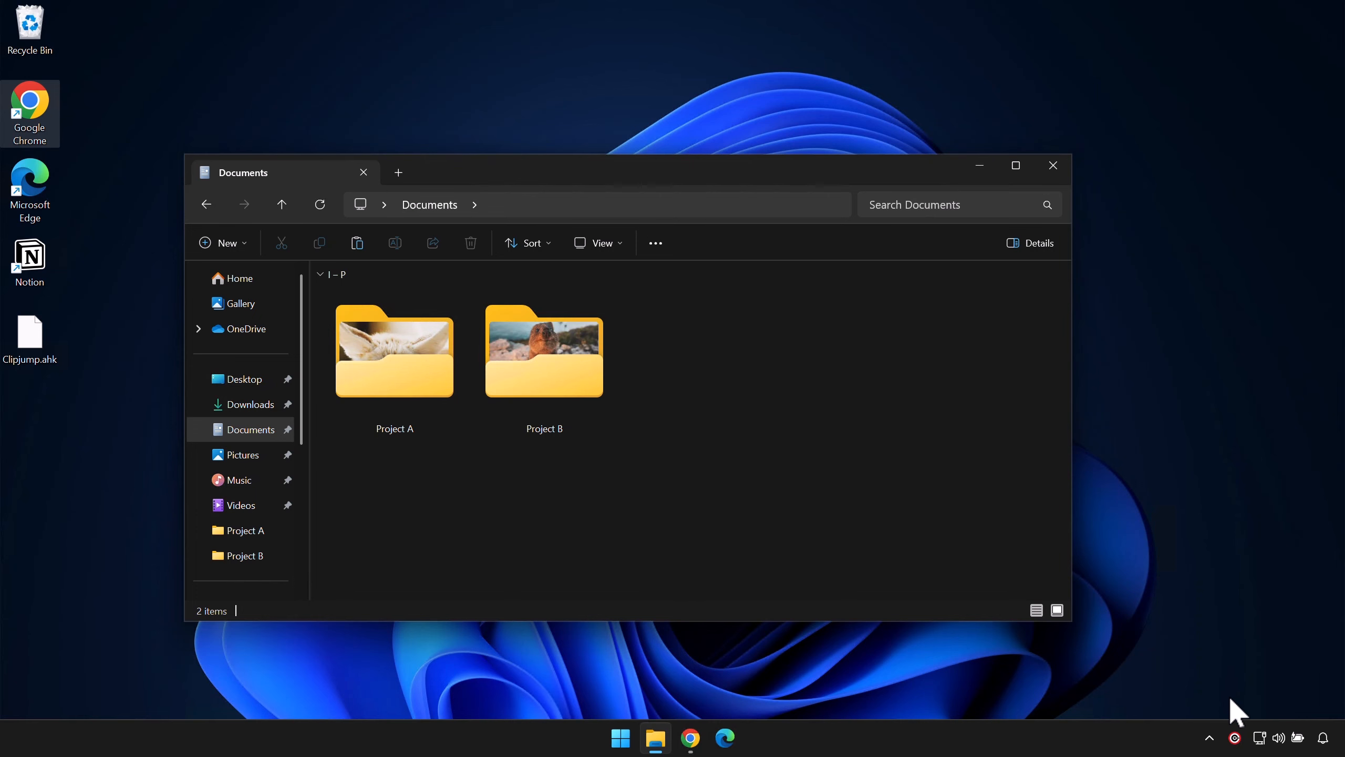
Open Clipjump's Channel Organizer.
{"action": "right_click", "coordinate": [1238, 738]}
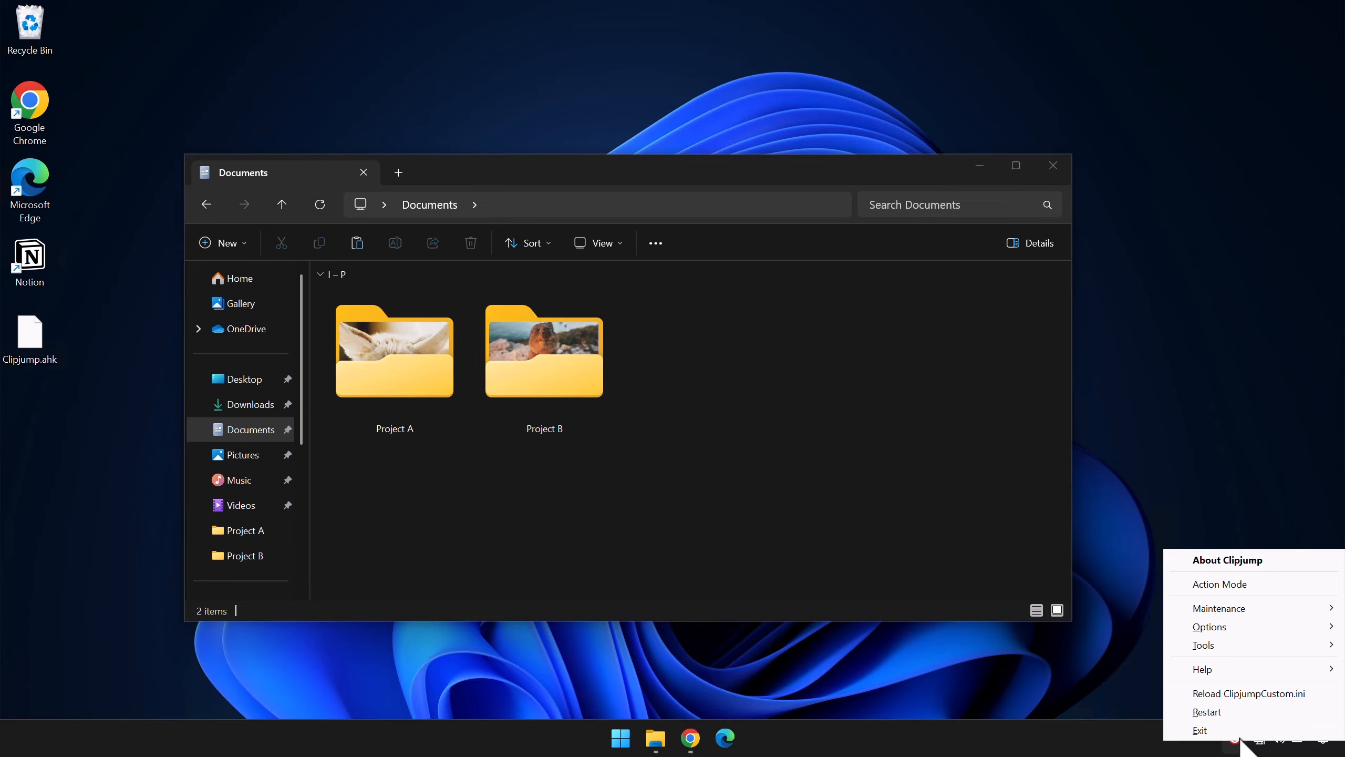
{"action": "mouse_move", "coordinate": [1228, 643]}
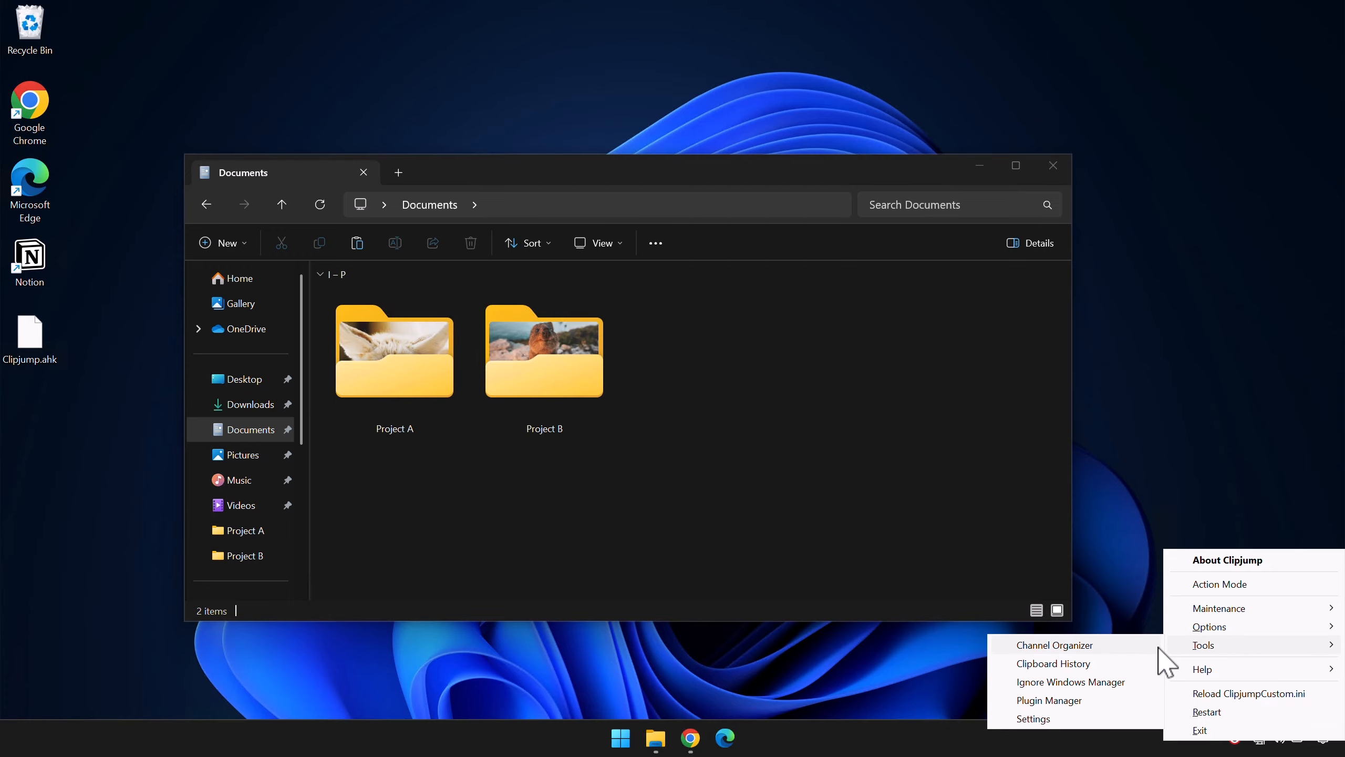
{"action": "left_click", "coordinate": [1055, 644]}
{"action": "left_click", "coordinate": [973, 418]}
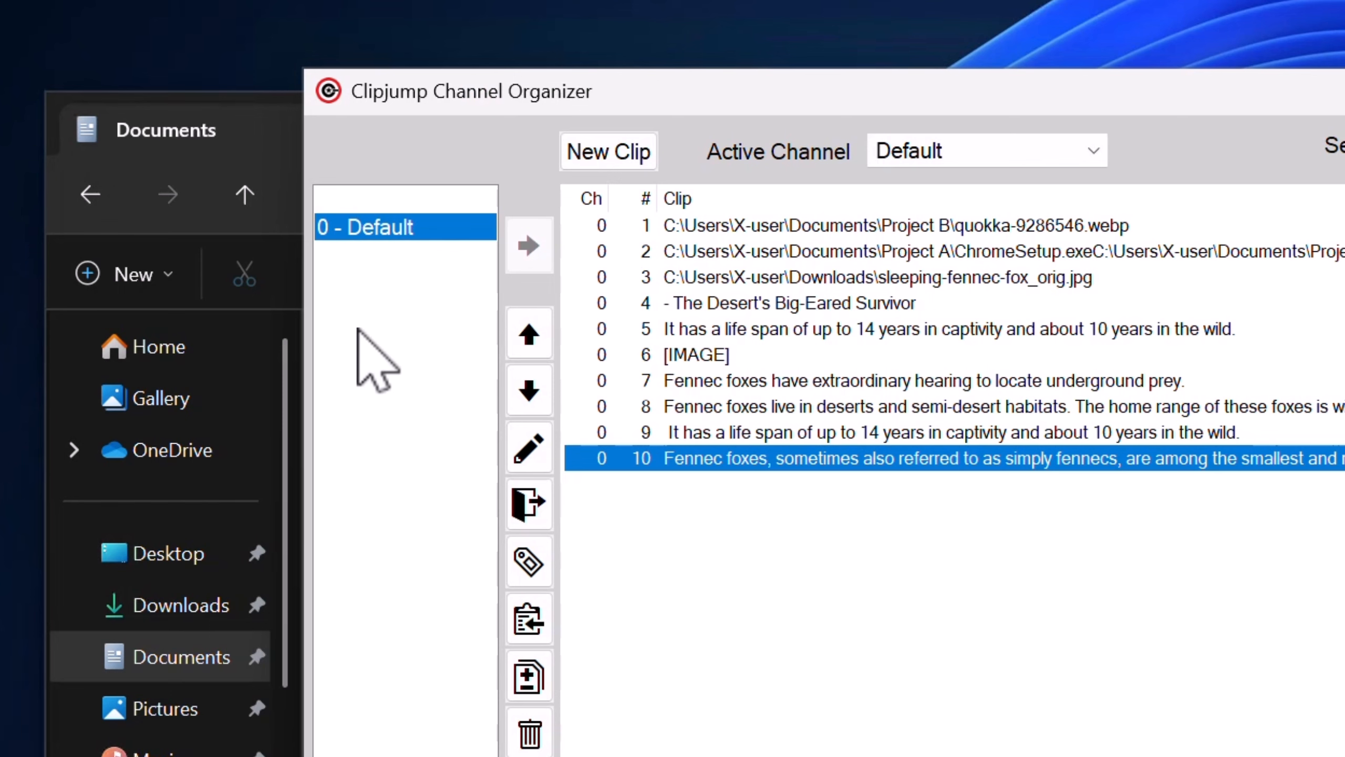
Create a new clipboard channel named Personal.
{"action": "left_click", "coordinate": [377, 276]}
{"action": "right_click", "coordinate": [384, 270]}
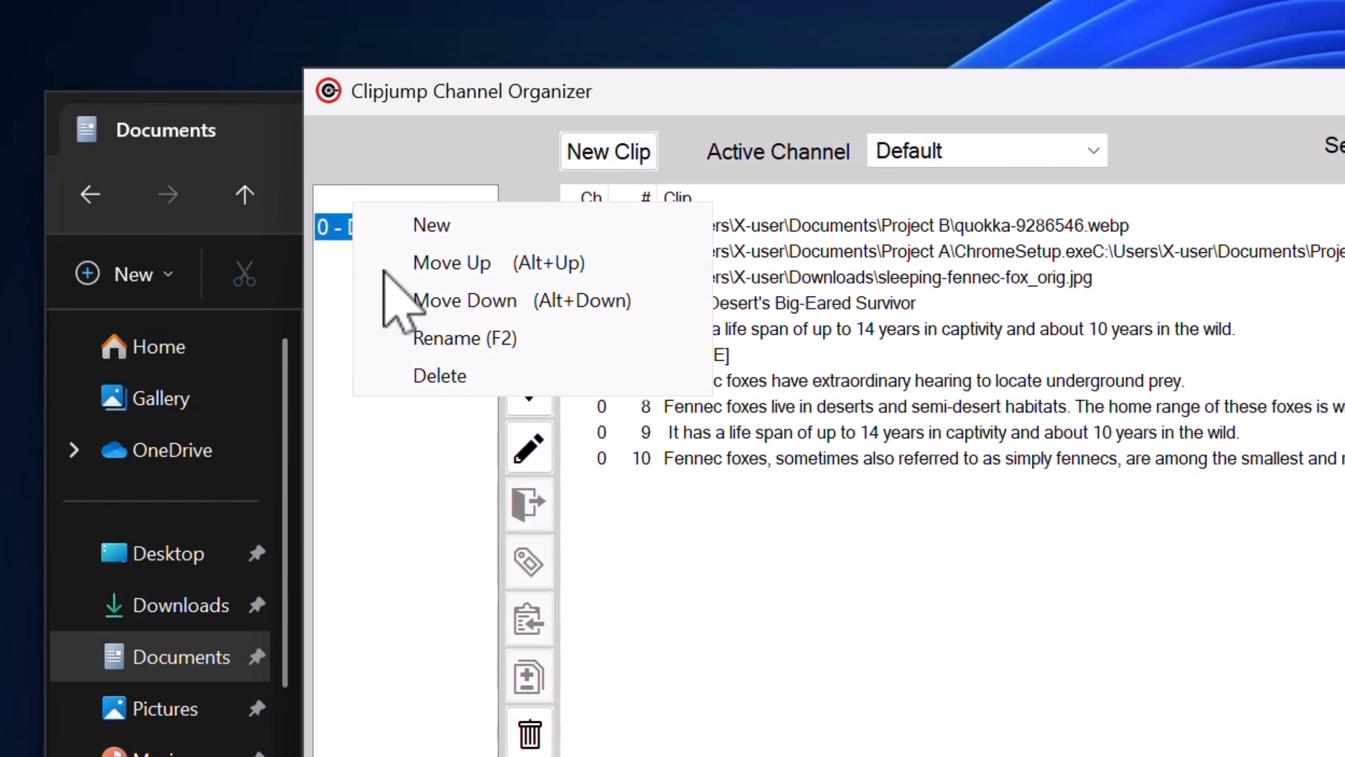
{"action": "left_click", "coordinate": [439, 231]}
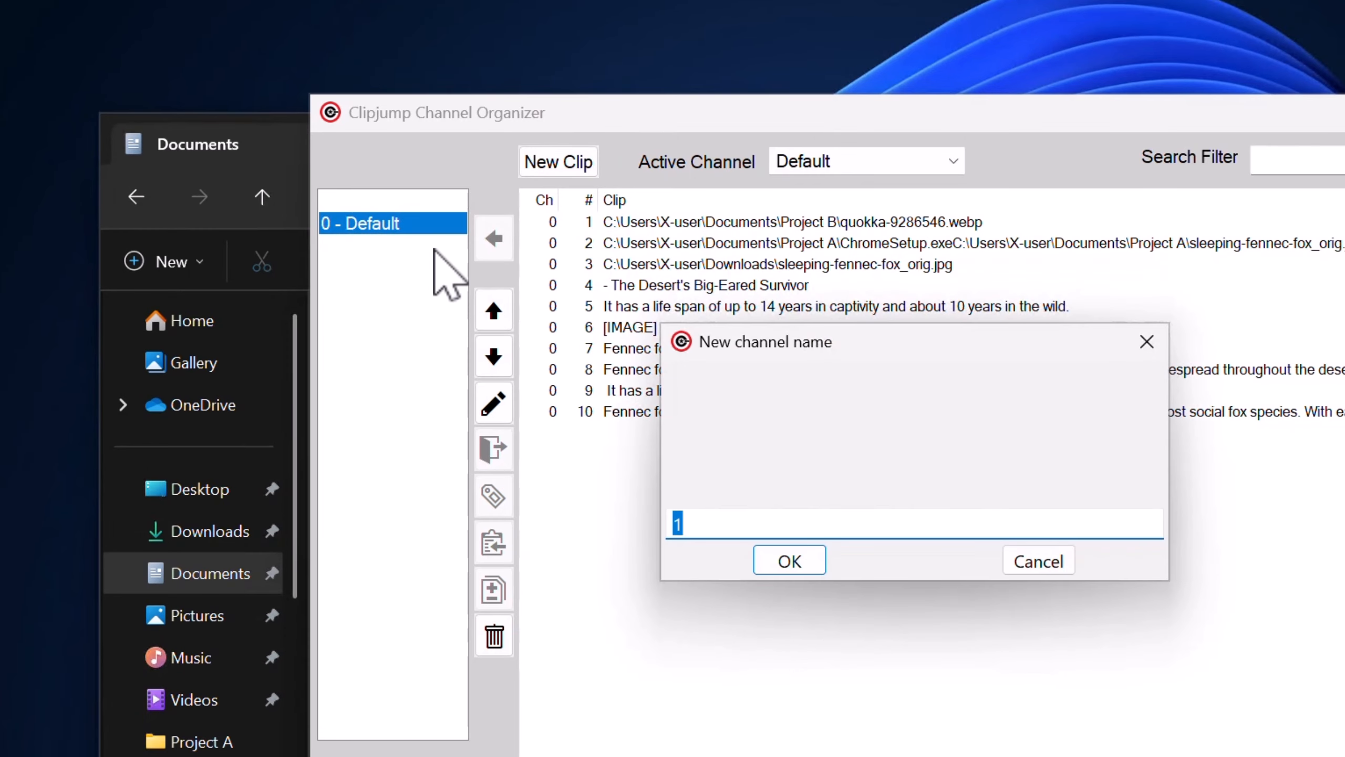
{"action": "type", "text": "Personal"}
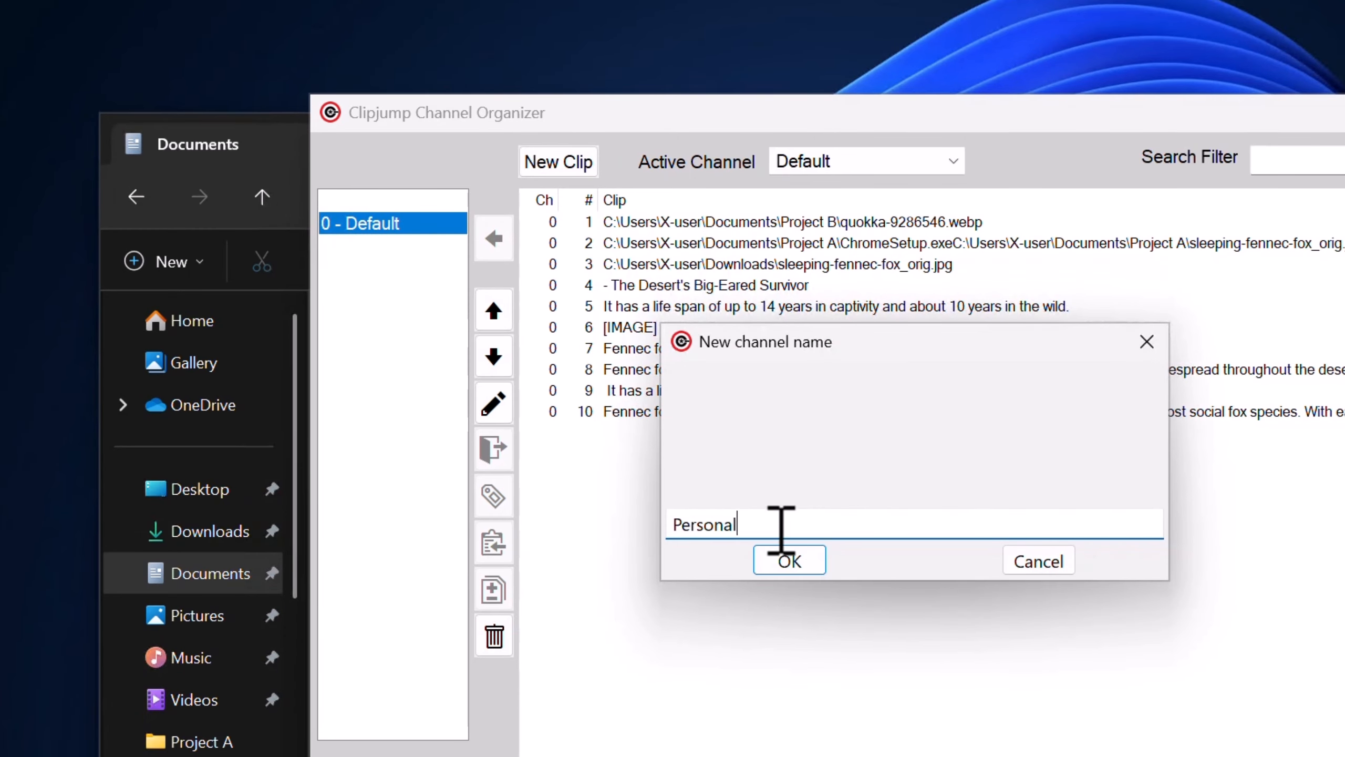
{"action": "key", "text": "Return"}
Create another clipboard channel named Work General.
{"action": "right_click", "coordinate": [354, 286]}
{"action": "left_click", "coordinate": [409, 247]}
{"action": "type", "text": "Work Genera"}
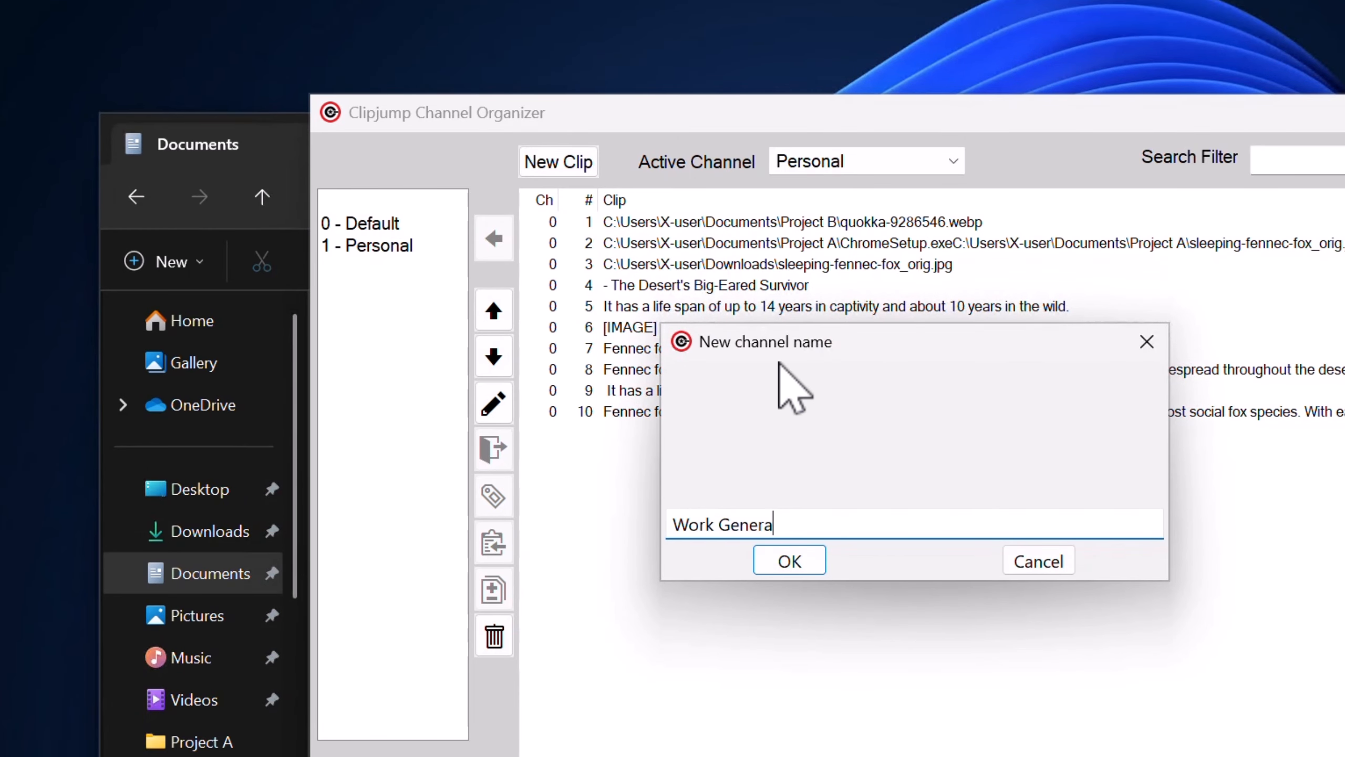
{"action": "type", "text": "l"}
{"action": "key", "text": "Return"}
Add a clipboard channel named Project A to the channel list.
{"action": "right_click", "coordinate": [359, 265]}
{"action": "left_click", "coordinate": [461, 286]}
{"action": "type", "text": "Project A"}
{"action": "key", "text": "Return"}
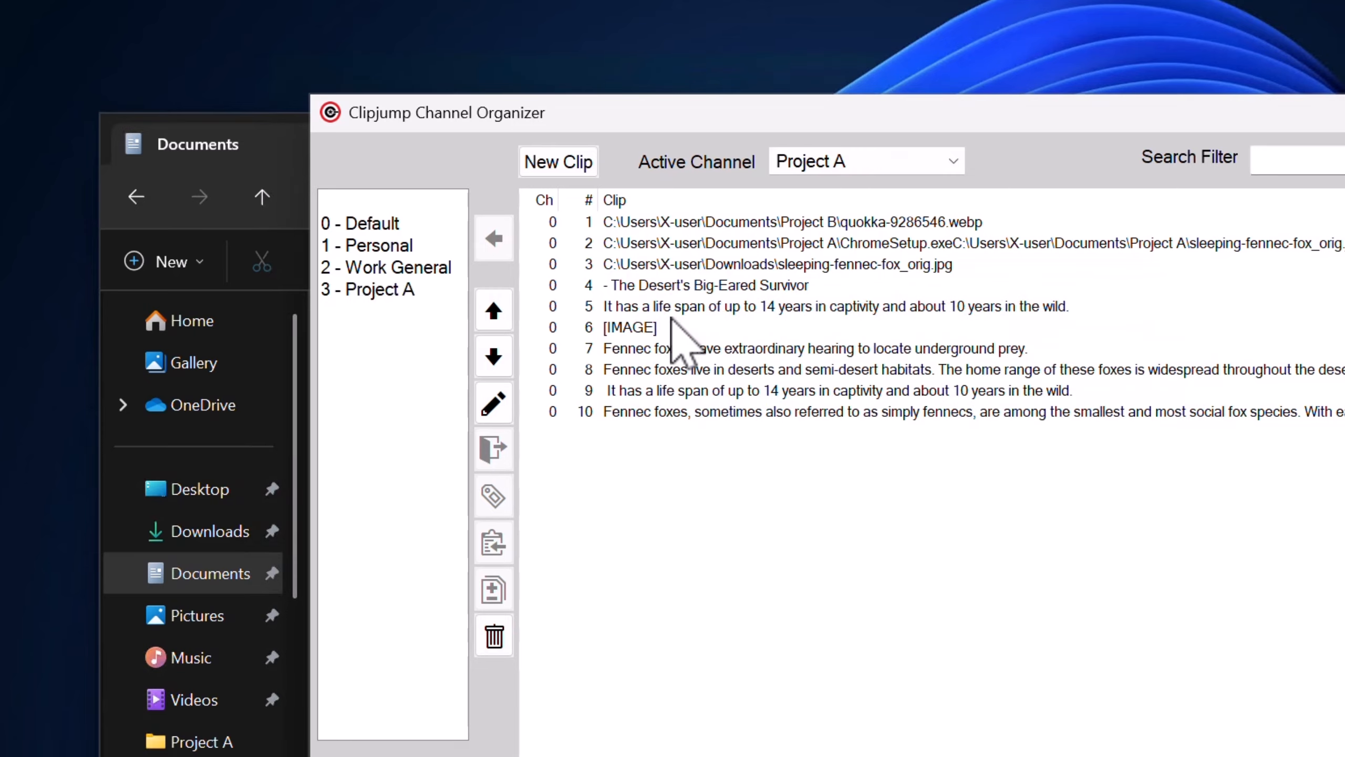
Create a new clipboard channel named Project B.
{"action": "right_click", "coordinate": [384, 275]}
{"action": "left_click", "coordinate": [423, 291]}
{"action": "type", "text": "Project B"}
{"action": "key", "text": "Return"}
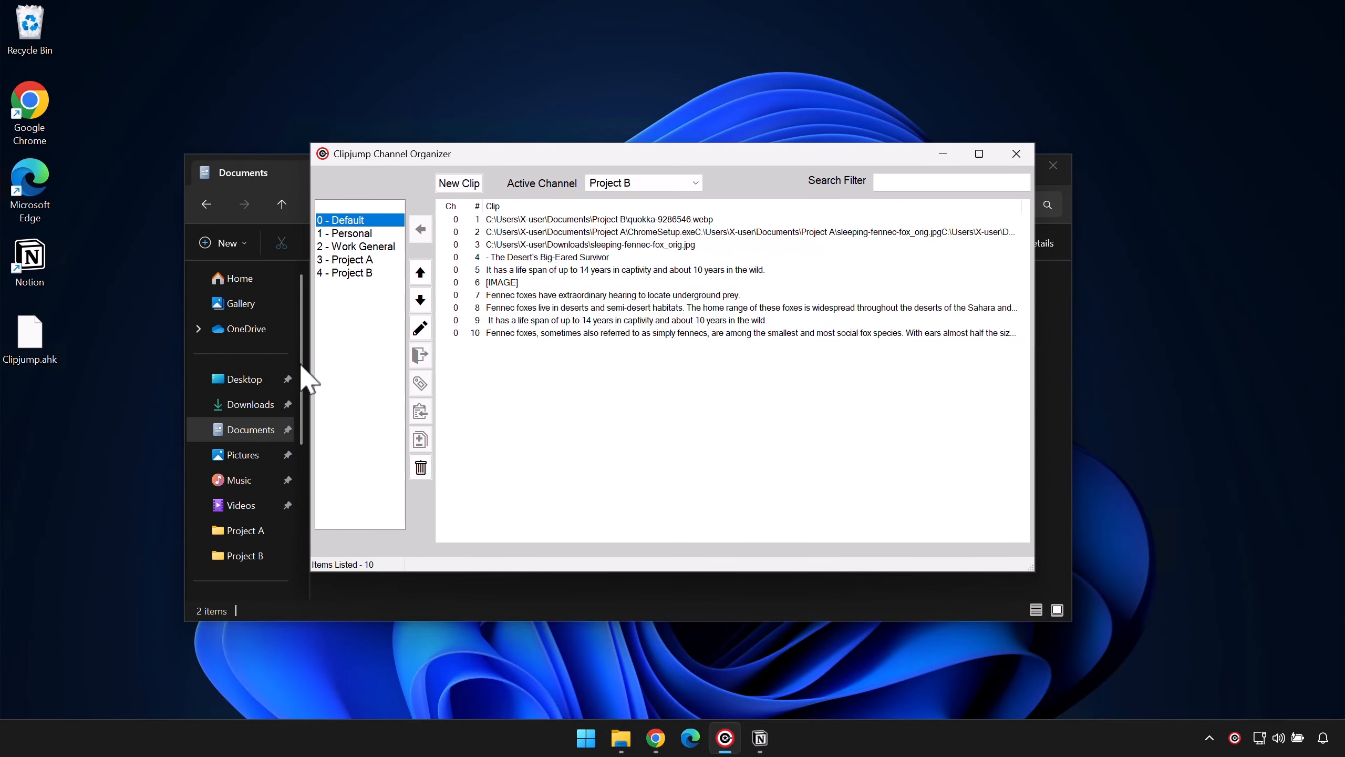
Switch to Notion and copy the article title "The World's Most Spectacular and Rare Animals: Nature's Living Masterpieces".
{"action": "left_click", "coordinate": [760, 737]}
{"action": "left_click_drag", "start_coordinate": [751, 445], "coordinate": [525, 334]}
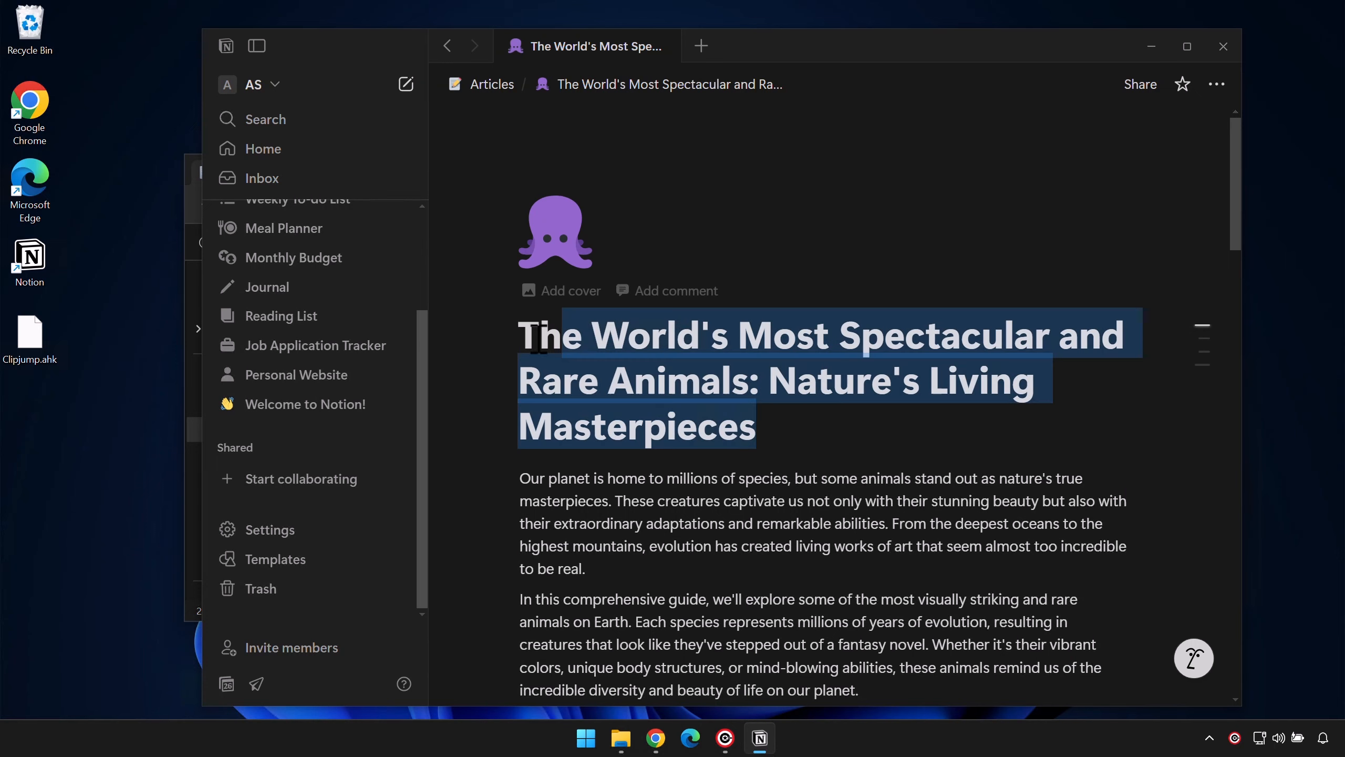
{"action": "right_click", "coordinate": [520, 446]}
{"action": "left_click", "coordinate": [545, 529]}
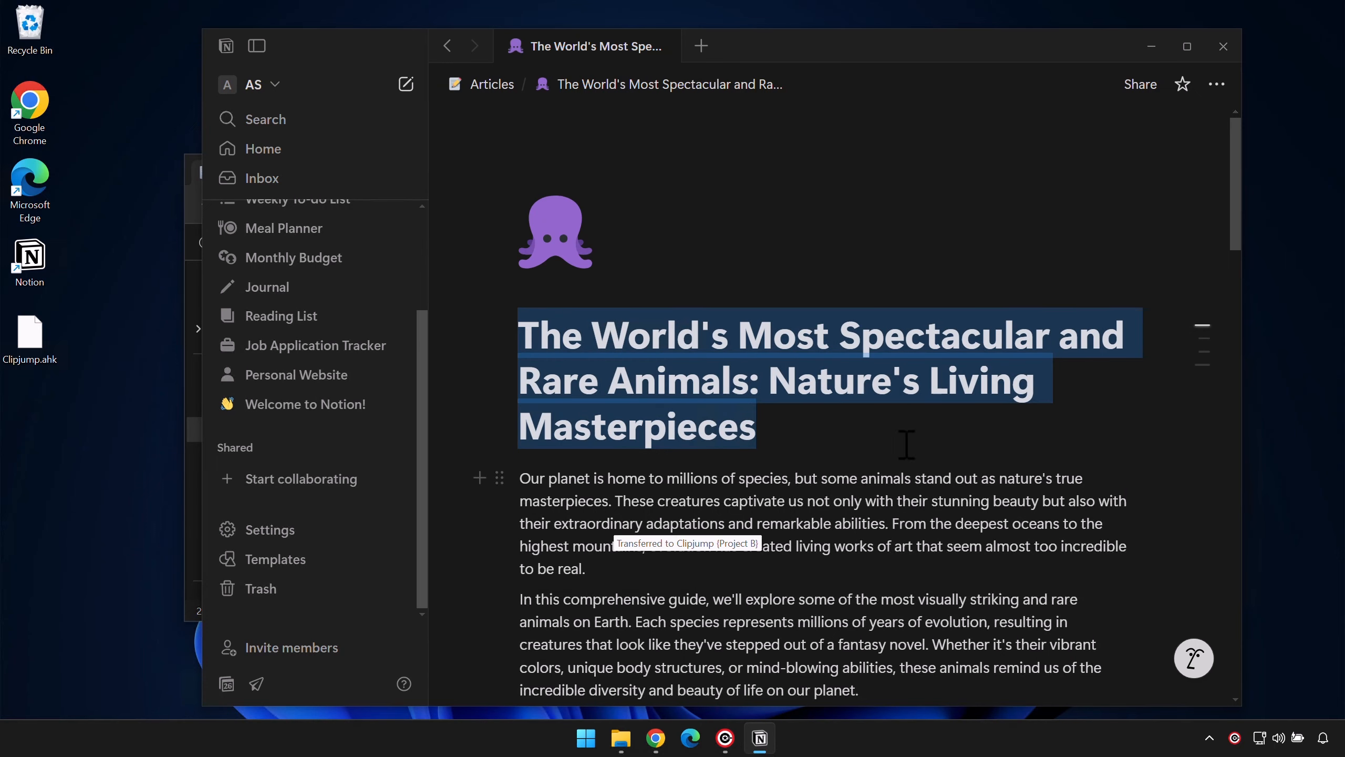
In the Channel Organizer, create a new clip in the Work General channel from the copied article title.
{"action": "left_click", "coordinate": [1151, 46]}
{"action": "left_click", "coordinate": [357, 246]}
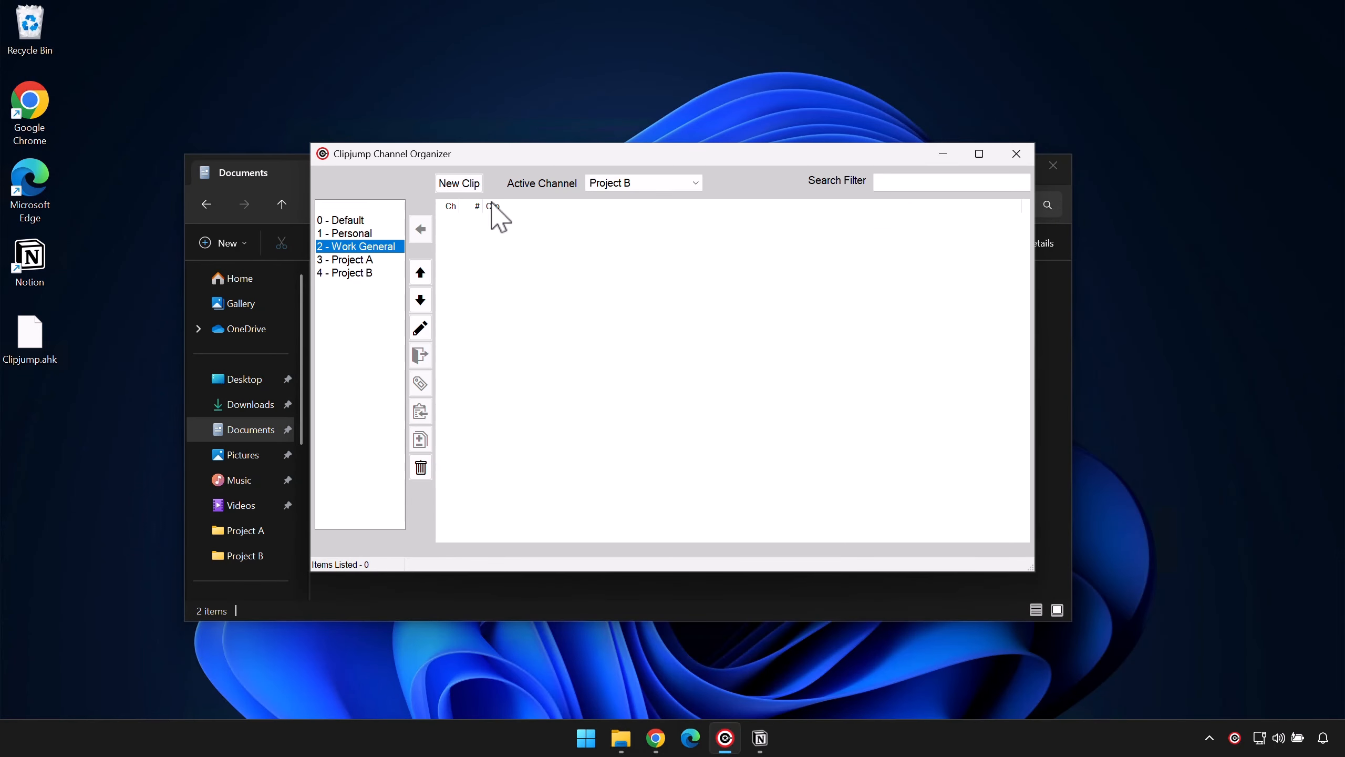
{"action": "left_click", "coordinate": [458, 183]}
{"action": "key", "text": "ctrl+v"}
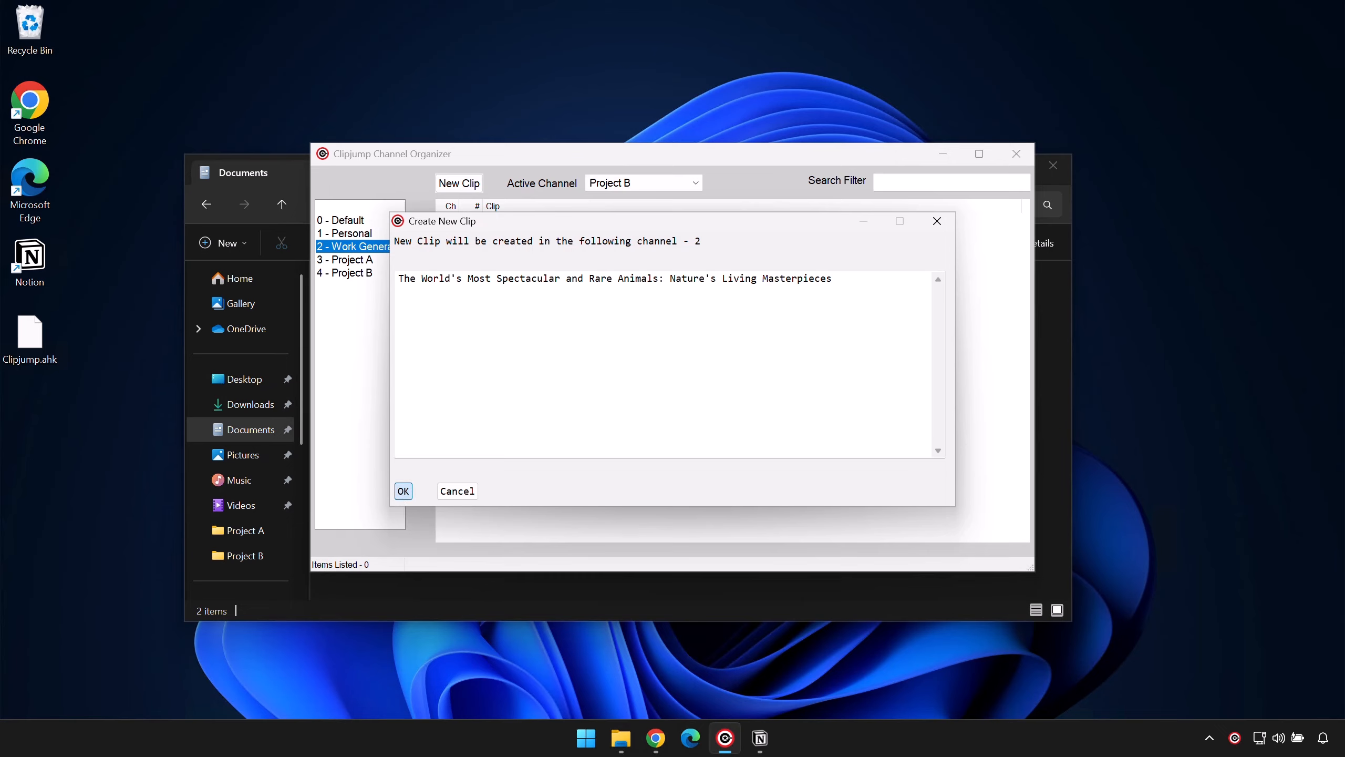
{"action": "left_click", "coordinate": [399, 489]}
Make Project A the active channel and open the Project A folder in File Explorer.
{"action": "left_click", "coordinate": [615, 182]}
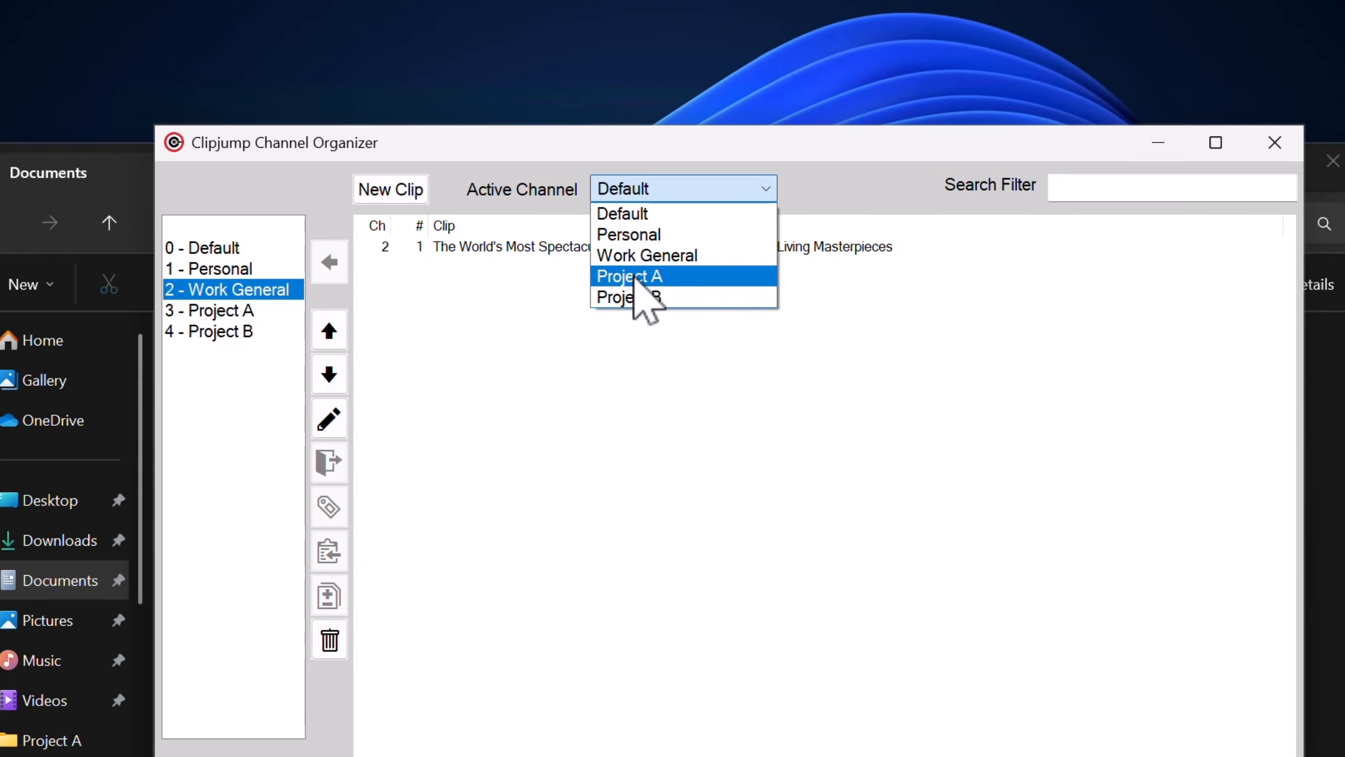
{"action": "left_click", "coordinate": [612, 237]}
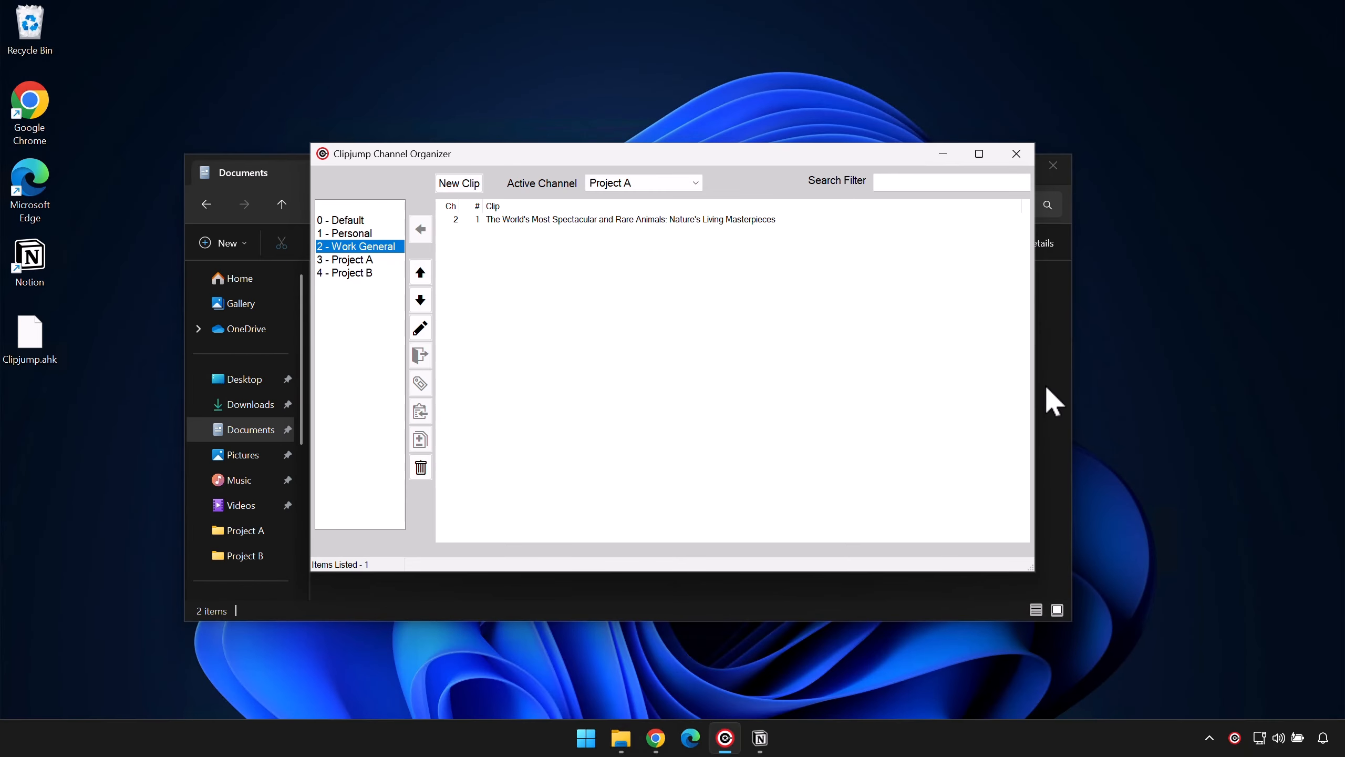
{"action": "left_click", "coordinate": [1045, 396]}
{"action": "double_click", "coordinate": [405, 352]}
Copy Archive_2.42, Authentication data, ChromeSetup, Notion Setup 4.16.0 and sleeping-fennec-fox_orig one at a time as separate clips.
{"action": "left_click", "coordinate": [383, 301]}
{"action": "left_click", "coordinate": [375, 324]}
{"action": "key", "text": "ctrl+c"}
{"action": "left_click", "coordinate": [369, 344]}
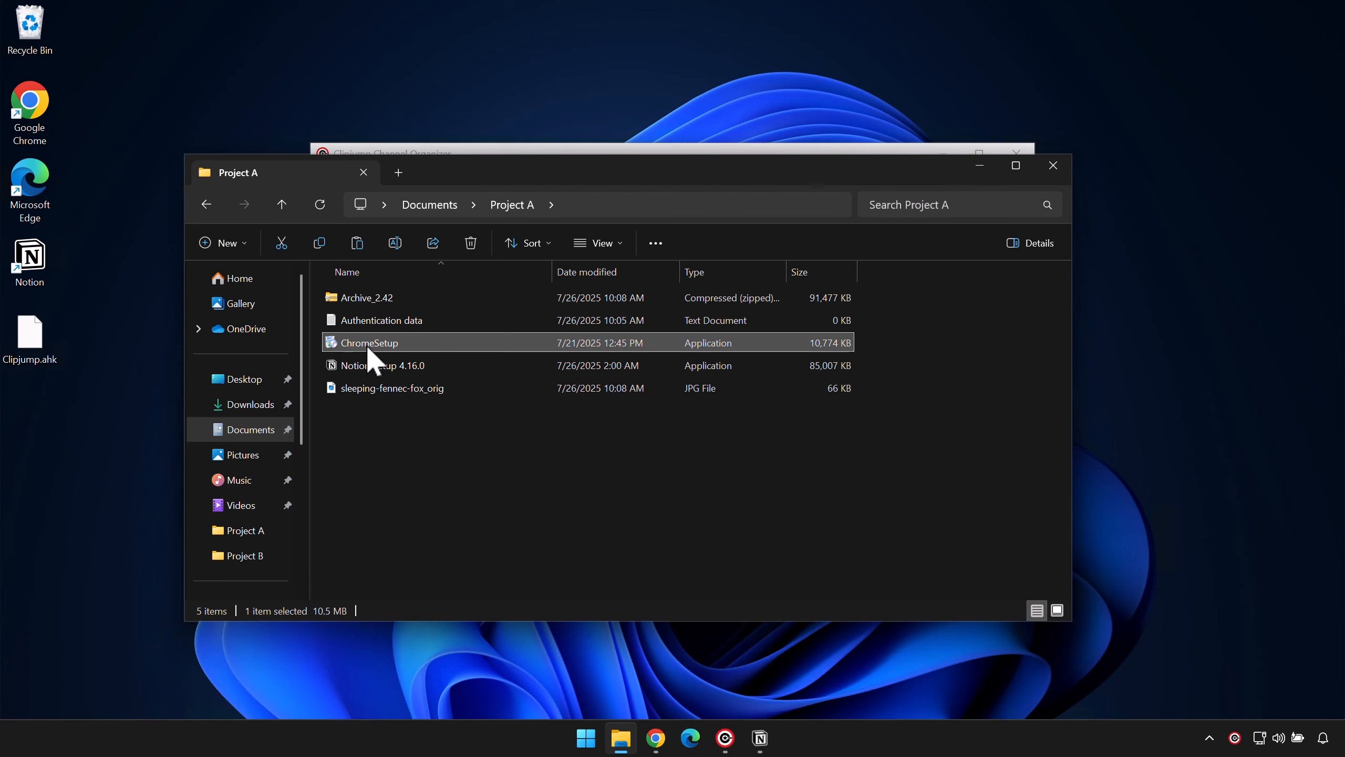
{"action": "key", "text": "ctrl+c"}
{"action": "left_click", "coordinate": [369, 367]}
{"action": "key", "text": "ctrl+c"}
{"action": "left_click", "coordinate": [371, 386]}
{"action": "key", "text": "ctrl+c"}
Cycle through the clips of the Project A channel in the paste preview.
{"action": "key", "text": "ctrl+v"}
{"action": "key", "text": "ctrl+v"}
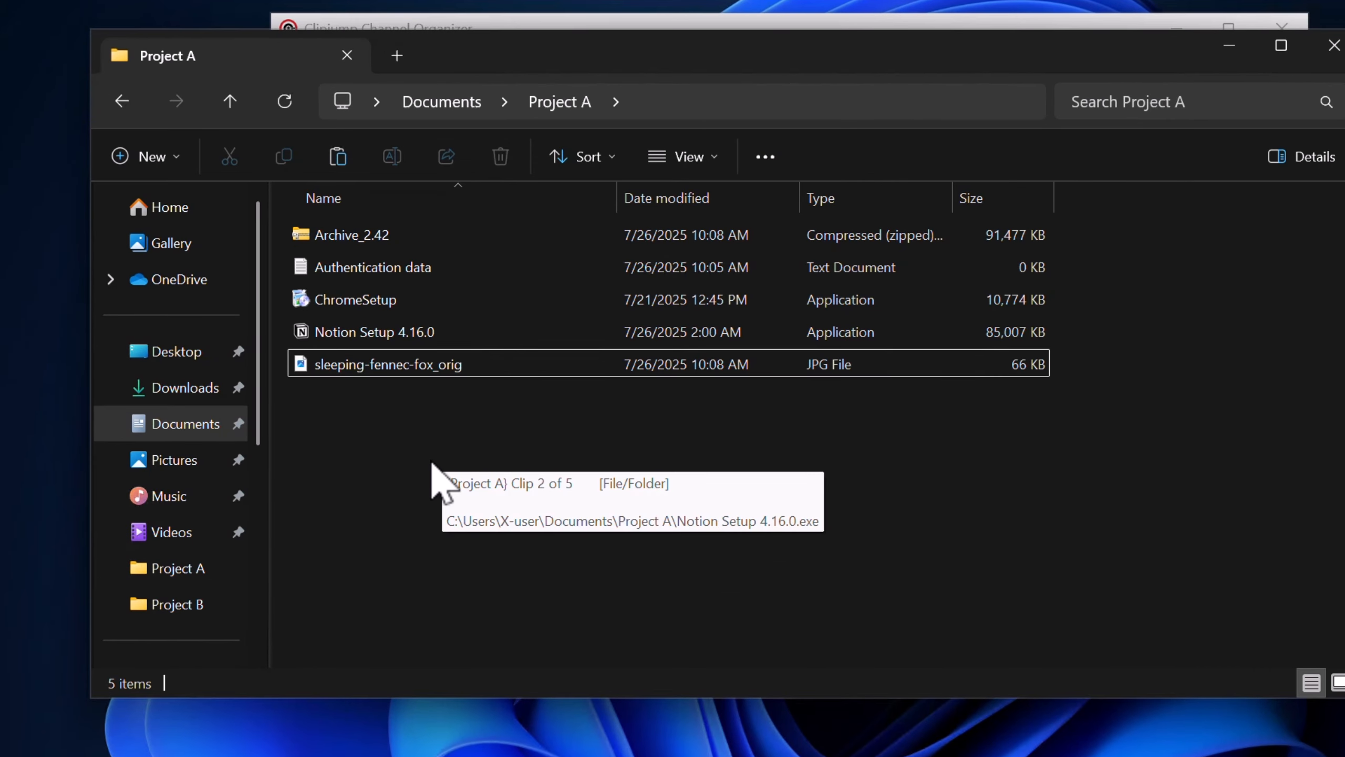
{"action": "key", "text": "ctrl+v"}
{"action": "key", "text": "ctrl+v"}
{"action": "key", "text": "ctrl+v"}
Open the Project B folder in Documents and switch to the Project B channel in paste mode without pasting.
{"action": "left_click", "coordinate": [442, 101]}
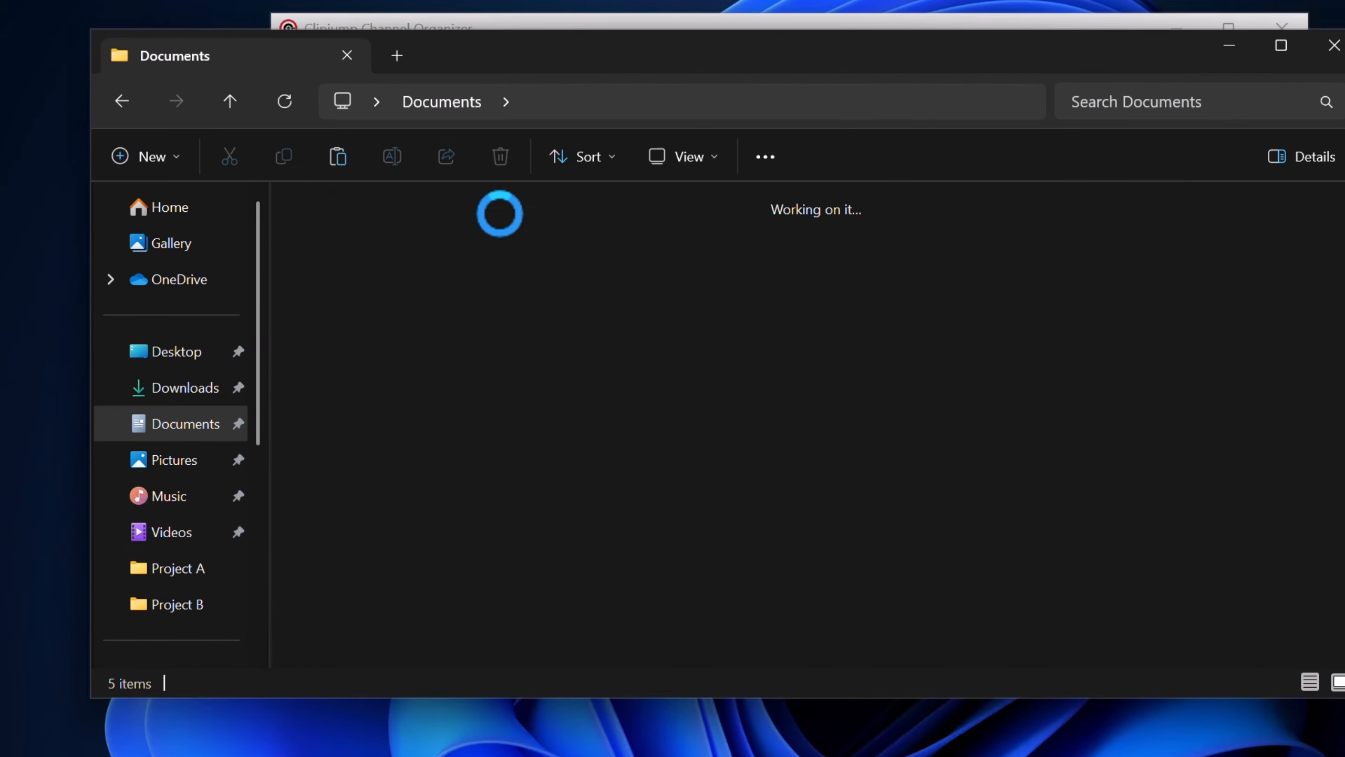
{"action": "double_click", "coordinate": [622, 315]}
{"action": "key", "text": "ctrl+v"}
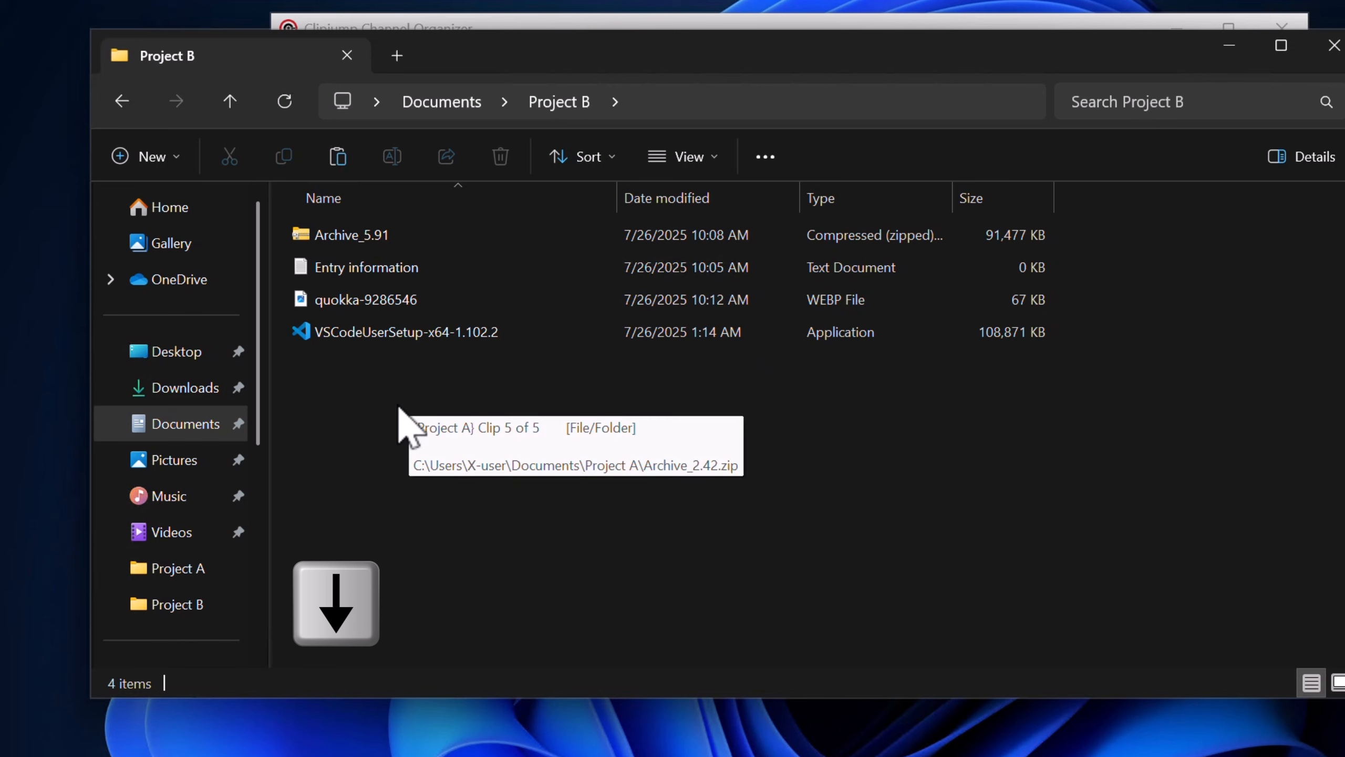
{"action": "key", "text": "ctrl+Down"}
{"action": "key", "text": "ctrl+x"}
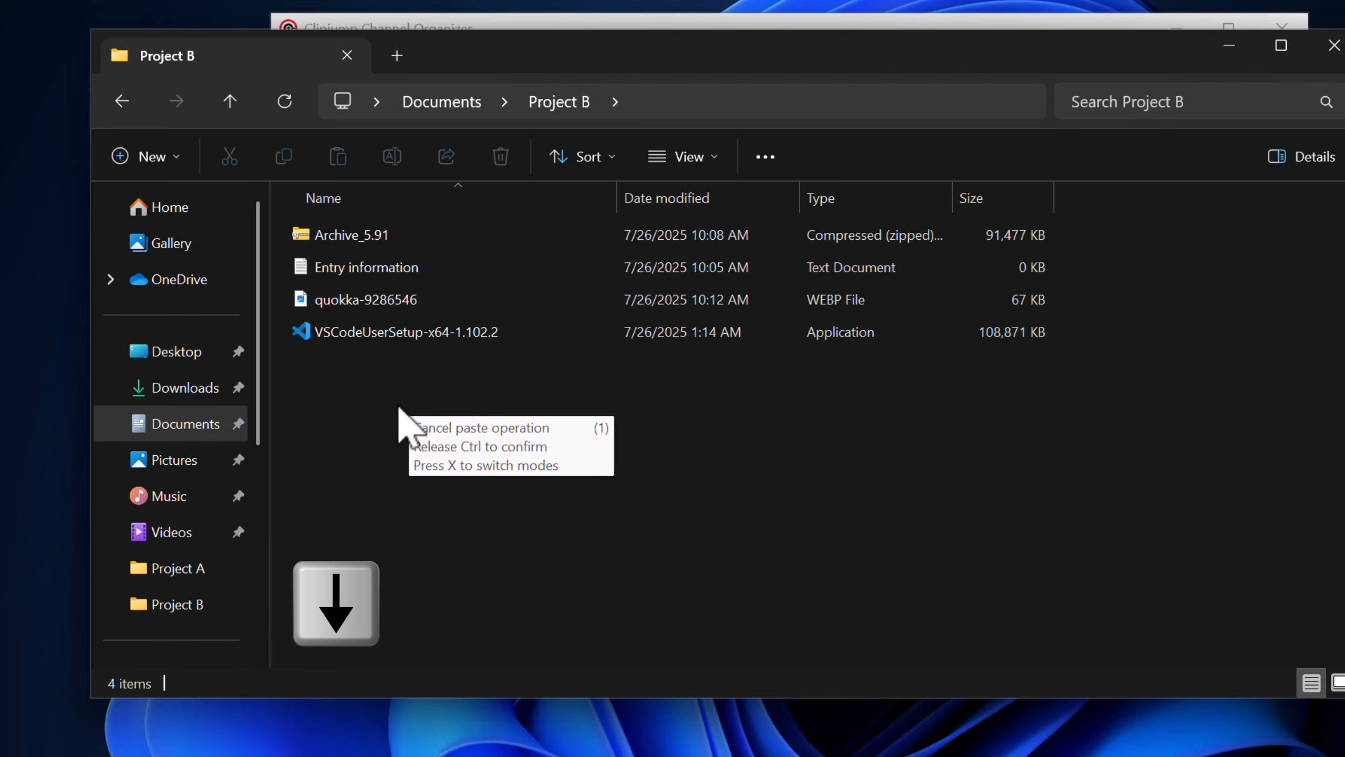
Copy Archive_5.91, Entry information, quokka-9286546 and VSCodeUserSetup-x64-1.102.2 one at a time as separate clips.
{"action": "left_click", "coordinate": [394, 243]}
{"action": "left_click", "coordinate": [393, 267]}
{"action": "key", "text": "ctrl+c"}
{"action": "left_click", "coordinate": [393, 304]}
{"action": "key", "text": "ctrl+c"}
{"action": "left_click", "coordinate": [395, 340]}
{"action": "key", "text": "ctrl+c"}
{"action": "left_click", "coordinate": [417, 426]}
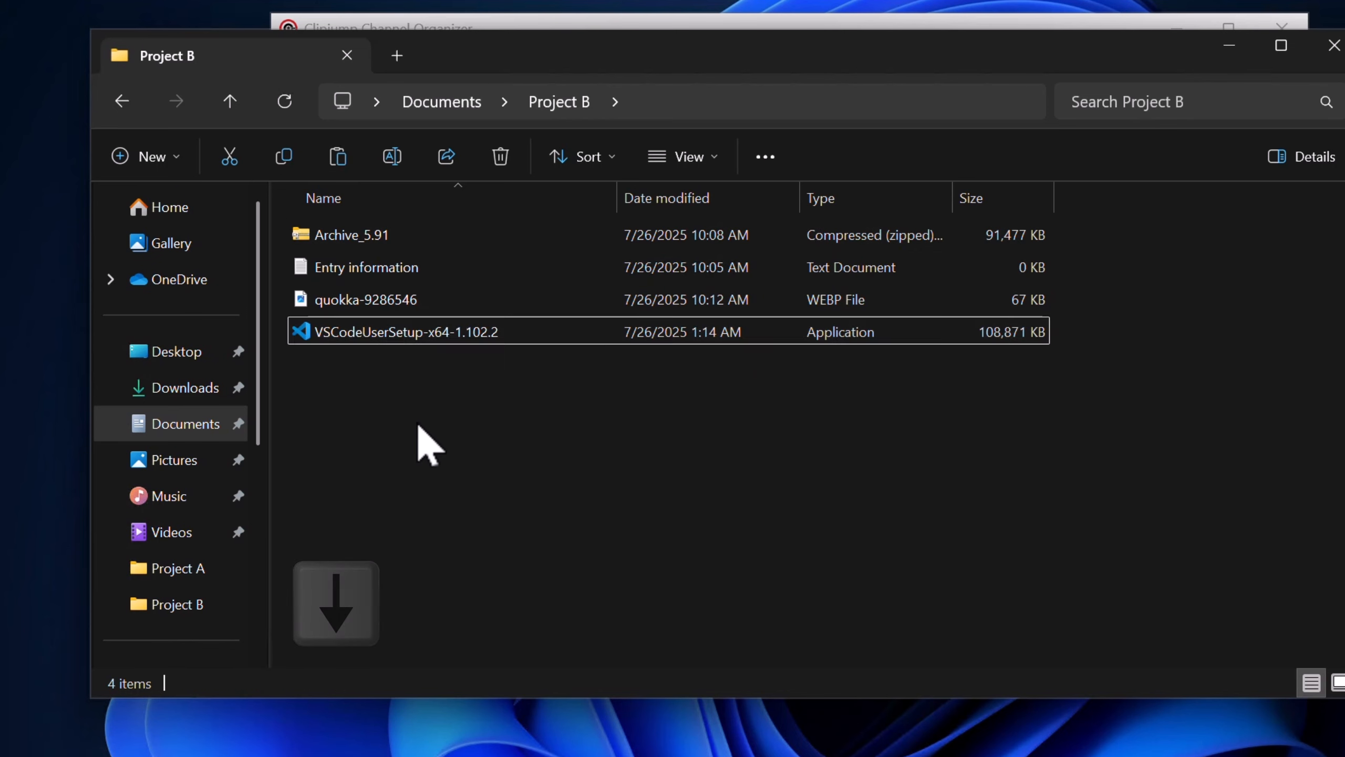
Switch between channels in the paste preview to check the Project B clips, and cancel the paste.
{"action": "key", "text": "ctrl+v"}
{"action": "key", "text": "ctrl+Down"}
{"action": "key", "text": "ctrl+Up"}
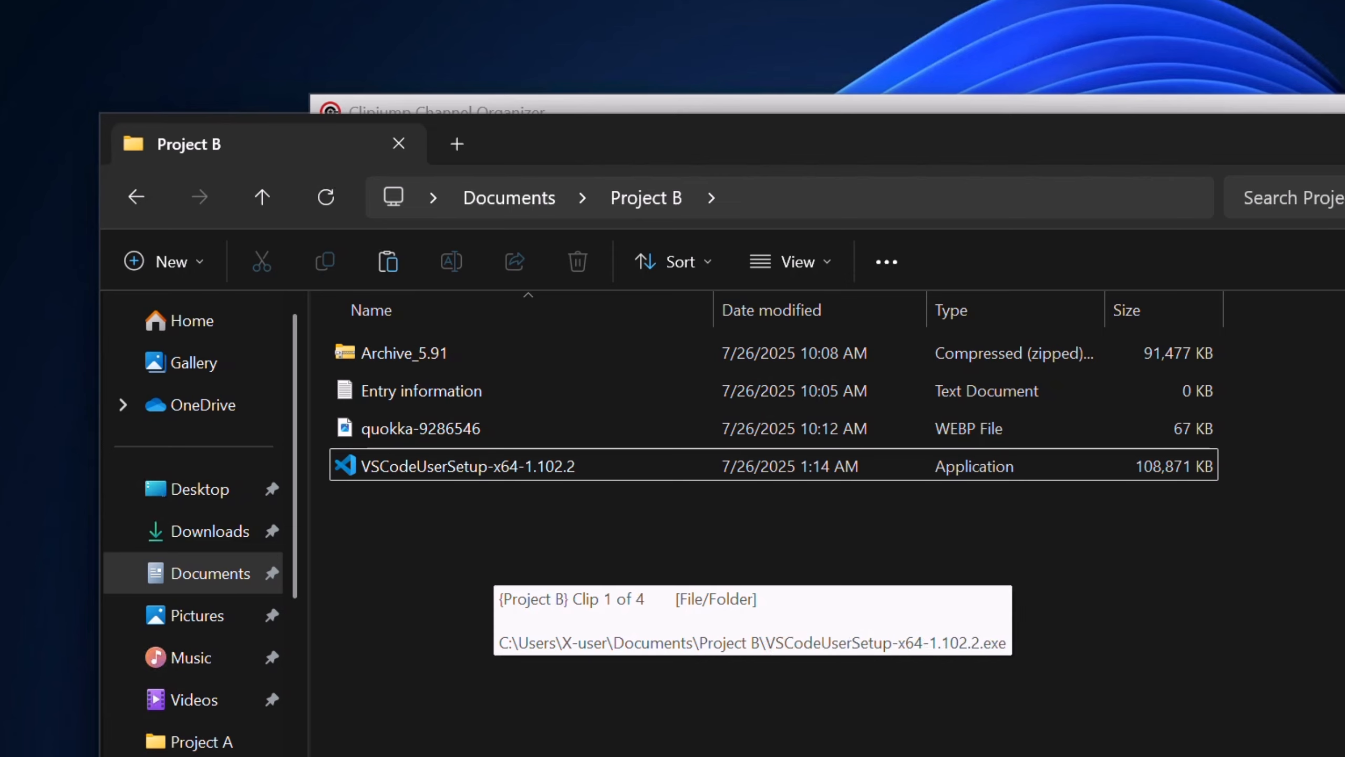
{"action": "key", "text": "ctrl+x"}
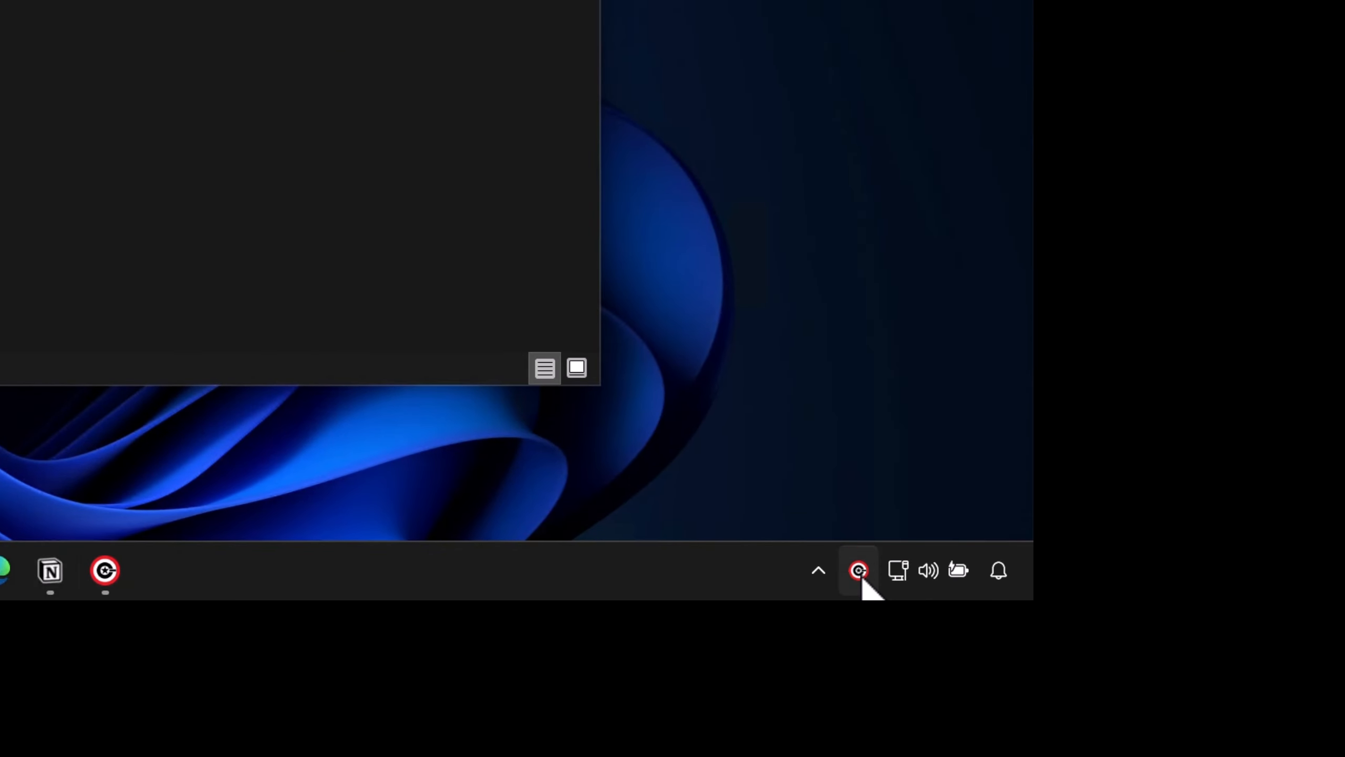
Open Clipjump's Clipboard History and resize the Clip, Date and Size columns so their contents are readable.
{"action": "right_click", "coordinate": [861, 575]}
{"action": "mouse_move", "coordinate": [846, 420]}
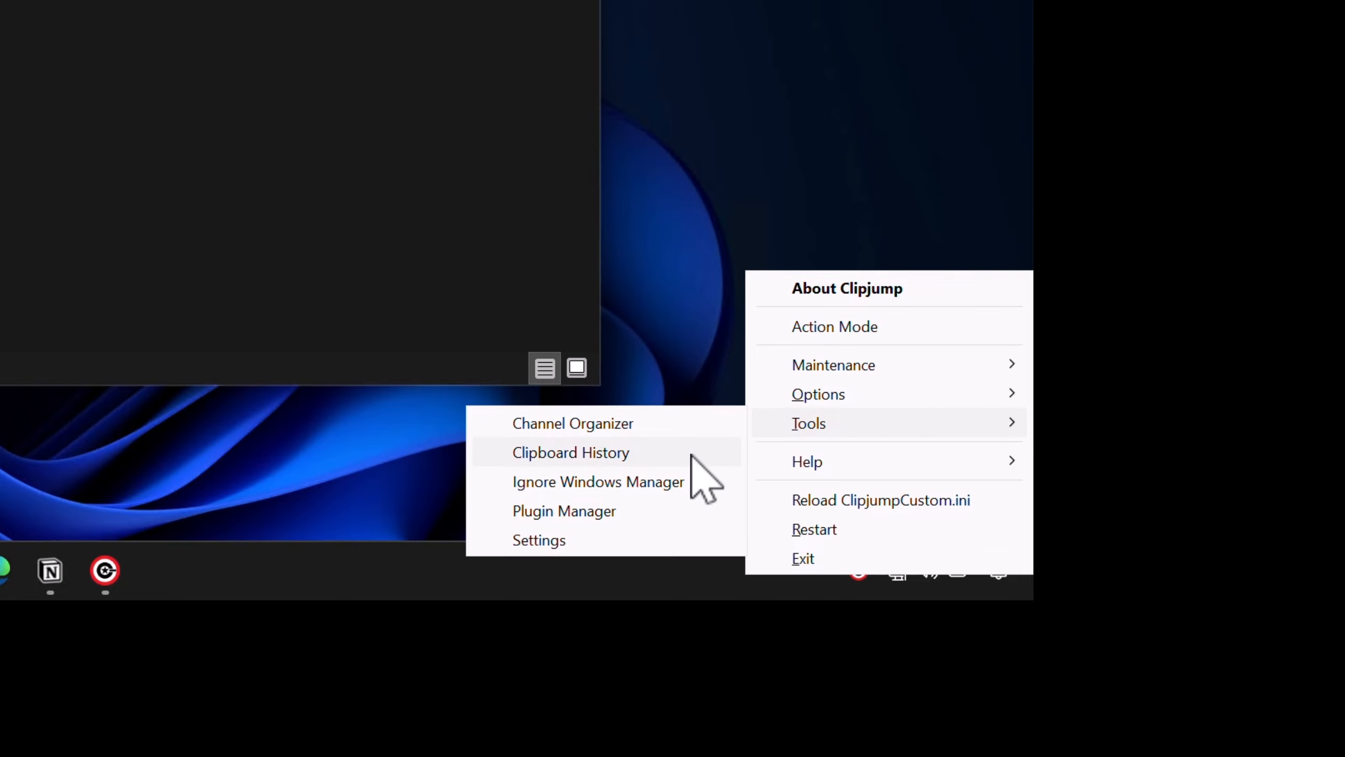
{"action": "left_click", "coordinate": [692, 454]}
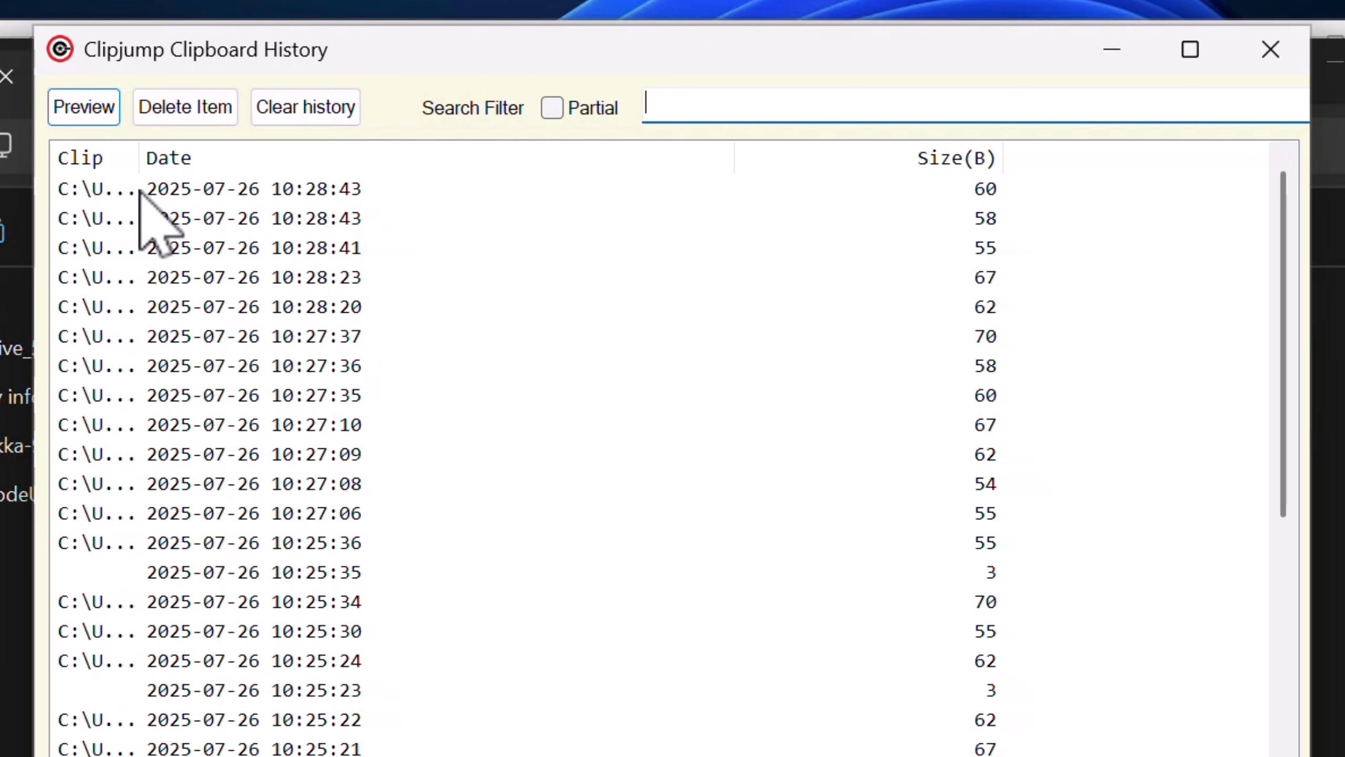
{"action": "left_click_drag", "start_coordinate": [138, 157], "coordinate": [653, 154]}
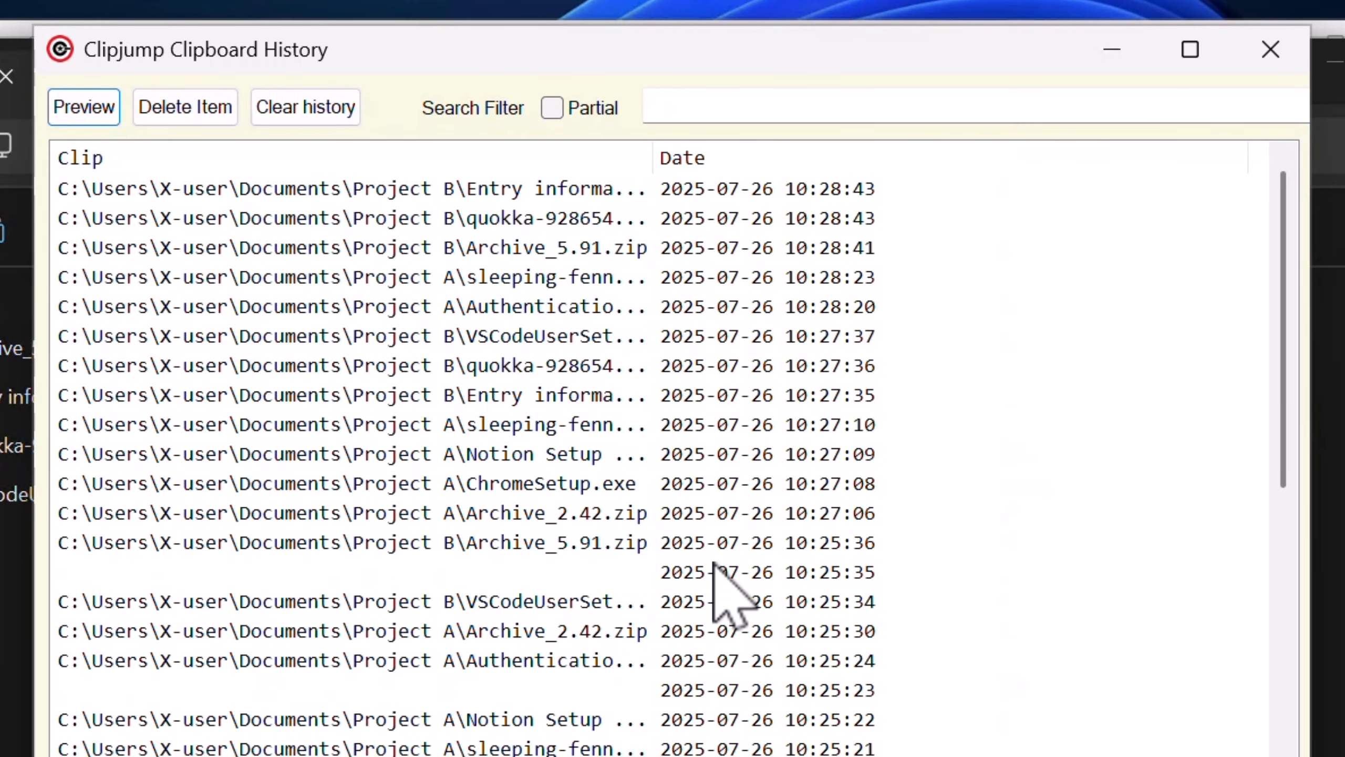
{"action": "double_click", "coordinate": [1250, 156]}
{"action": "left_click_drag", "start_coordinate": [907, 156], "coordinate": [973, 157]}
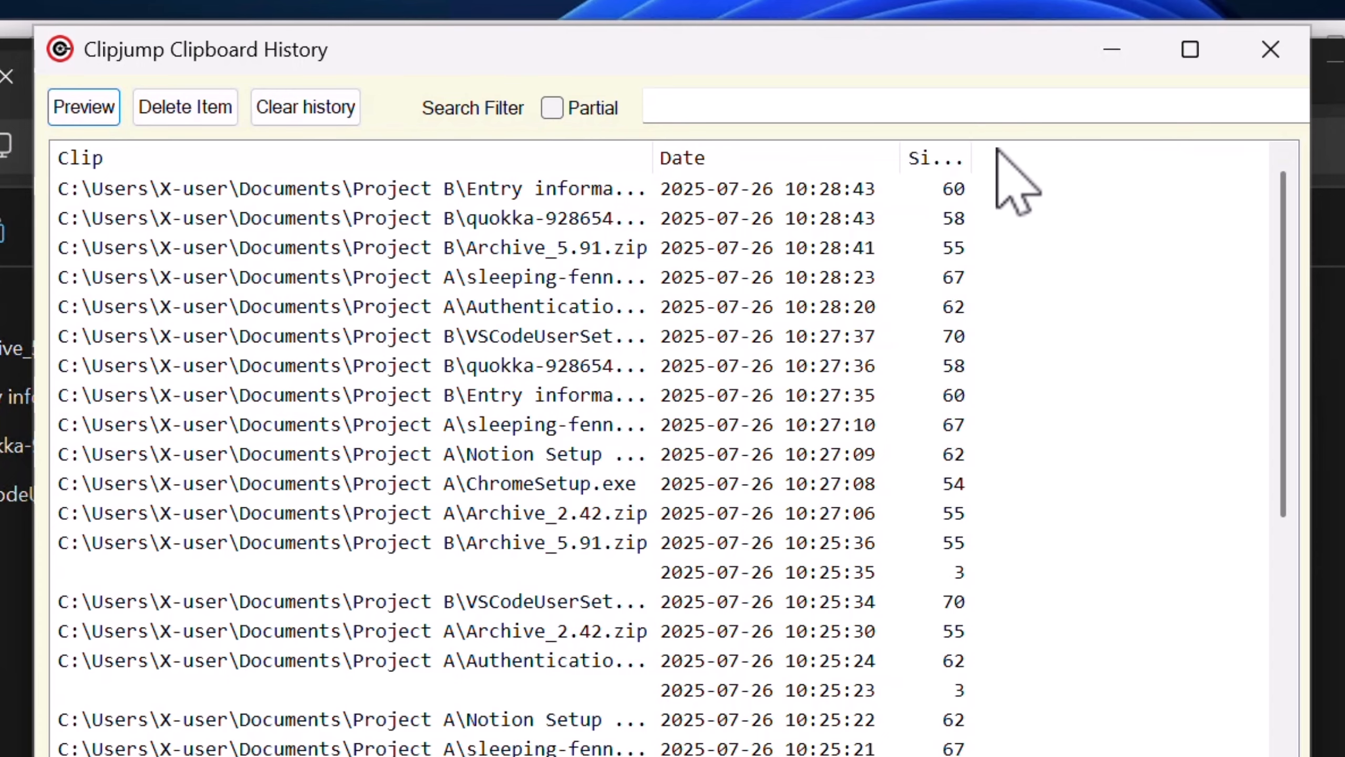
{"action": "double_click", "coordinate": [974, 157]}
Look through the clipboard history and preview the sleeping-fennec-fox clip from the Project A folder.
{"action": "scroll", "coordinate": [653, 557], "scroll_direction": "down", "scroll_amount": 2}
{"action": "key", "text": "alt+h"}
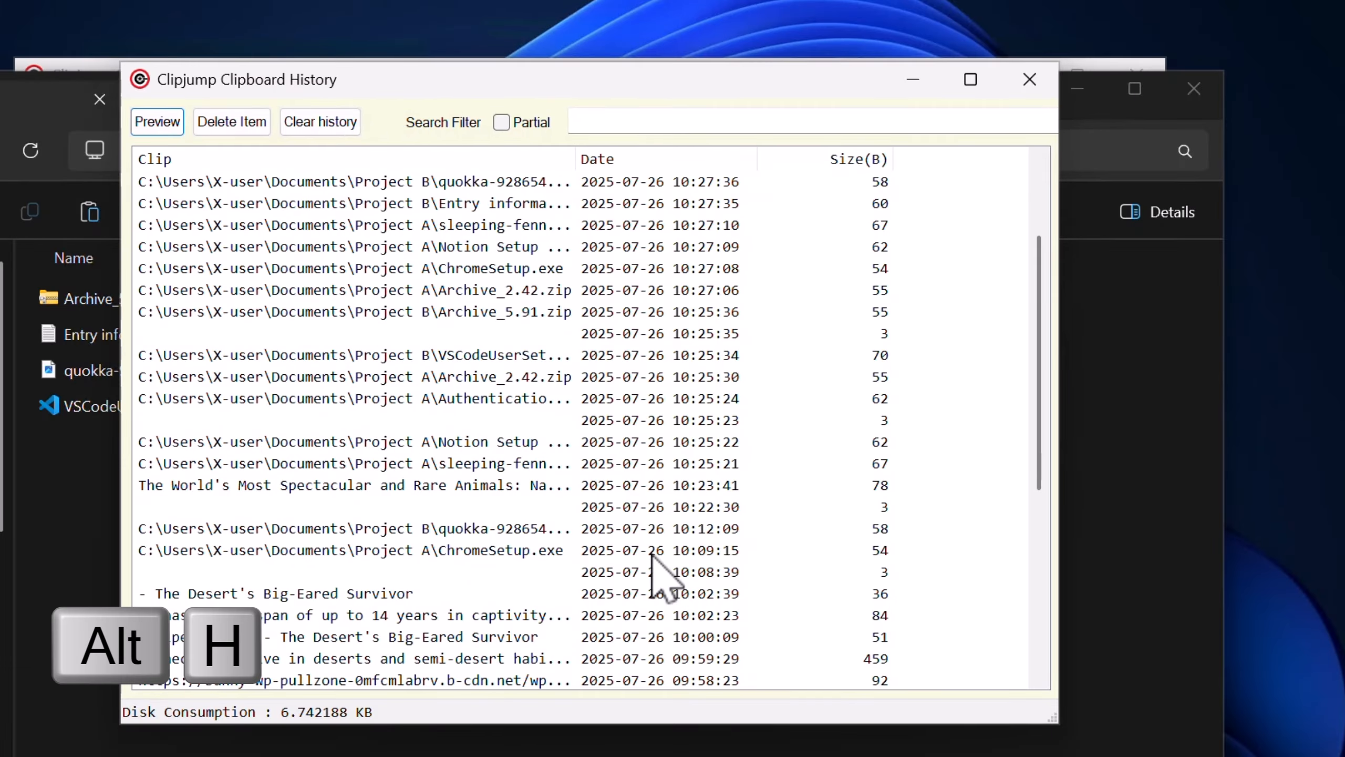
{"action": "scroll", "coordinate": [654, 556], "scroll_direction": "down", "scroll_amount": 5}
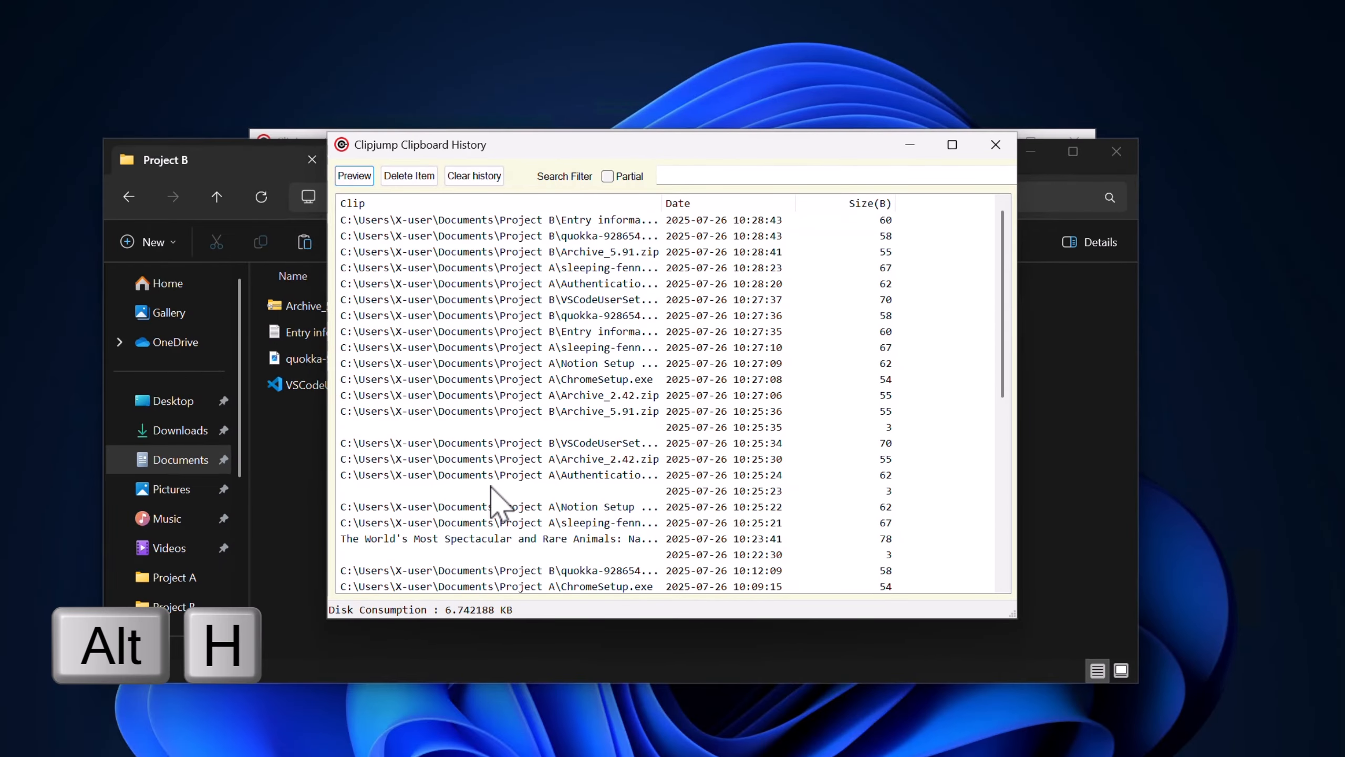
{"action": "double_click", "coordinate": [604, 354]}
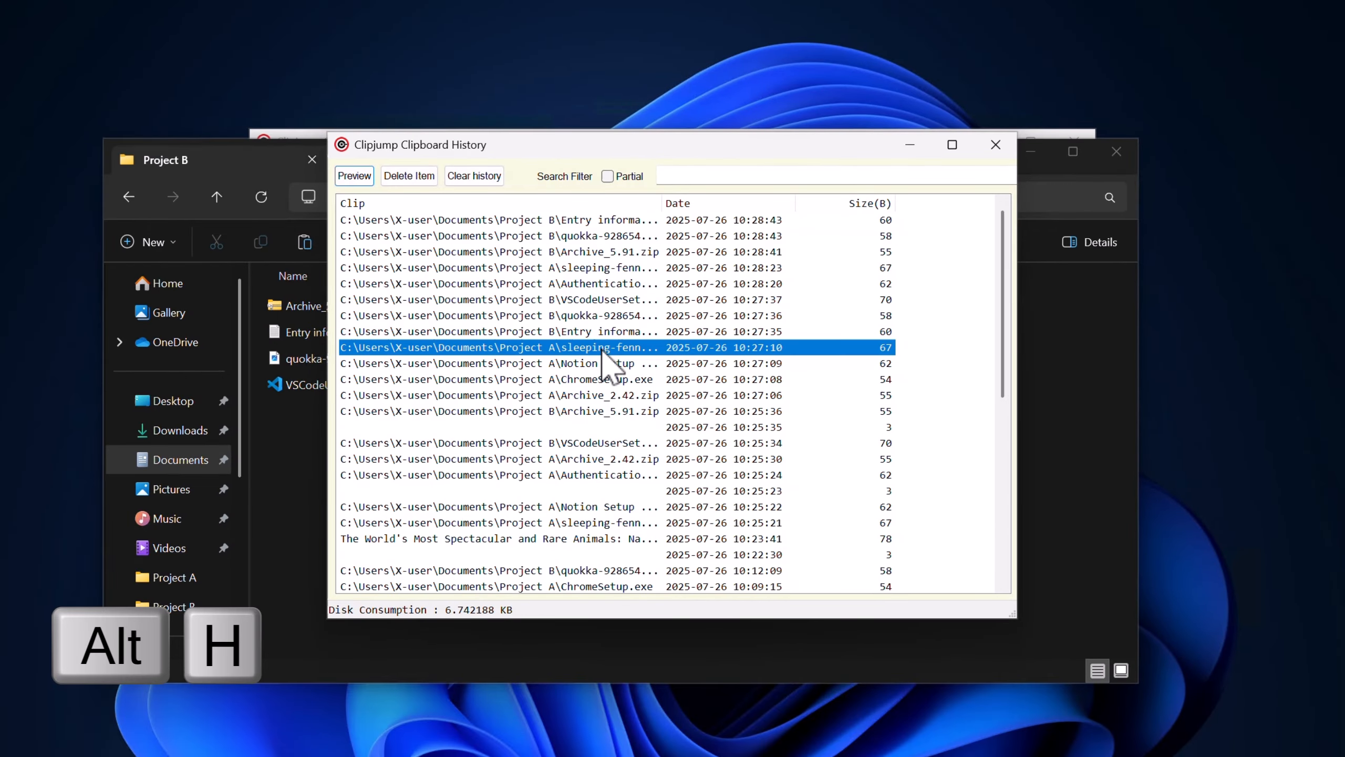
{"action": "left_click", "coordinate": [1186, 87]}
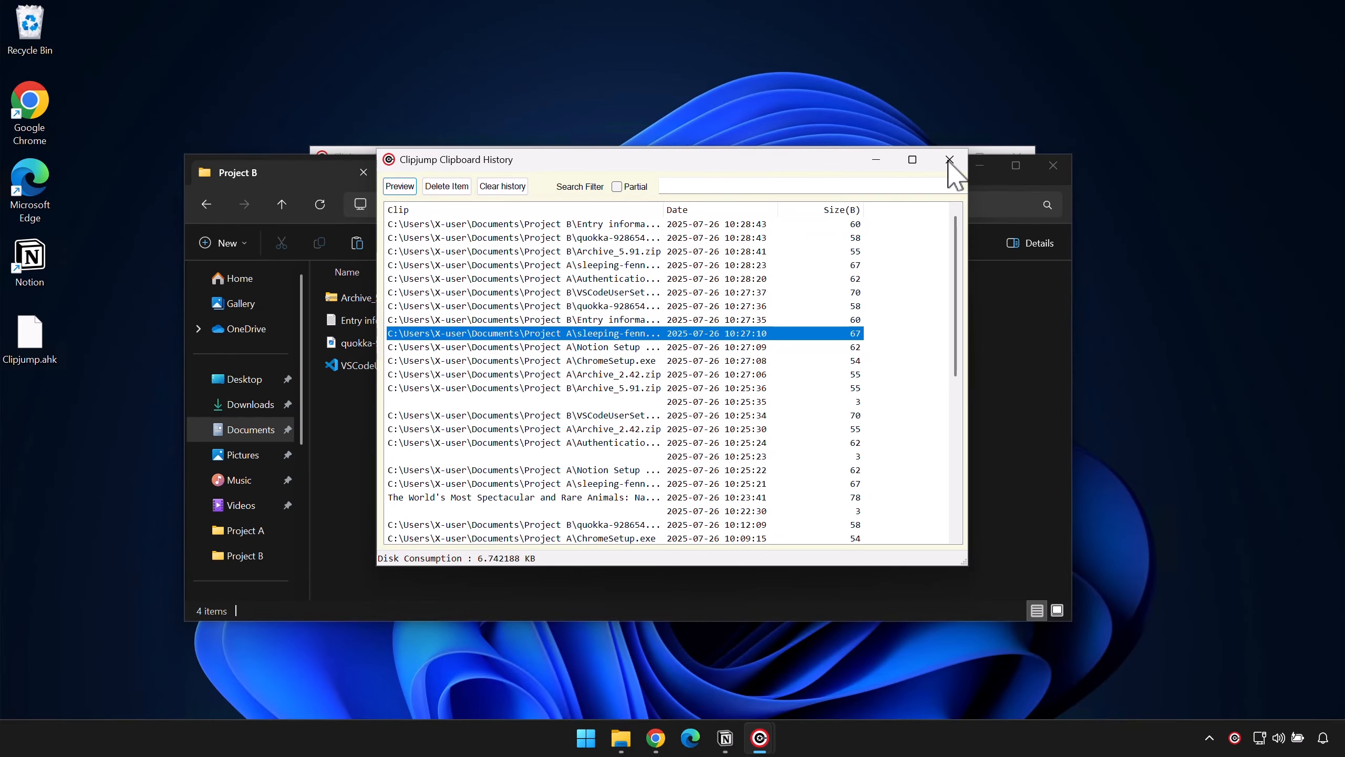
Close the Clipboard History and Channel Organizer windows and open Clipjump's Settings.
{"action": "left_click", "coordinate": [948, 160]}
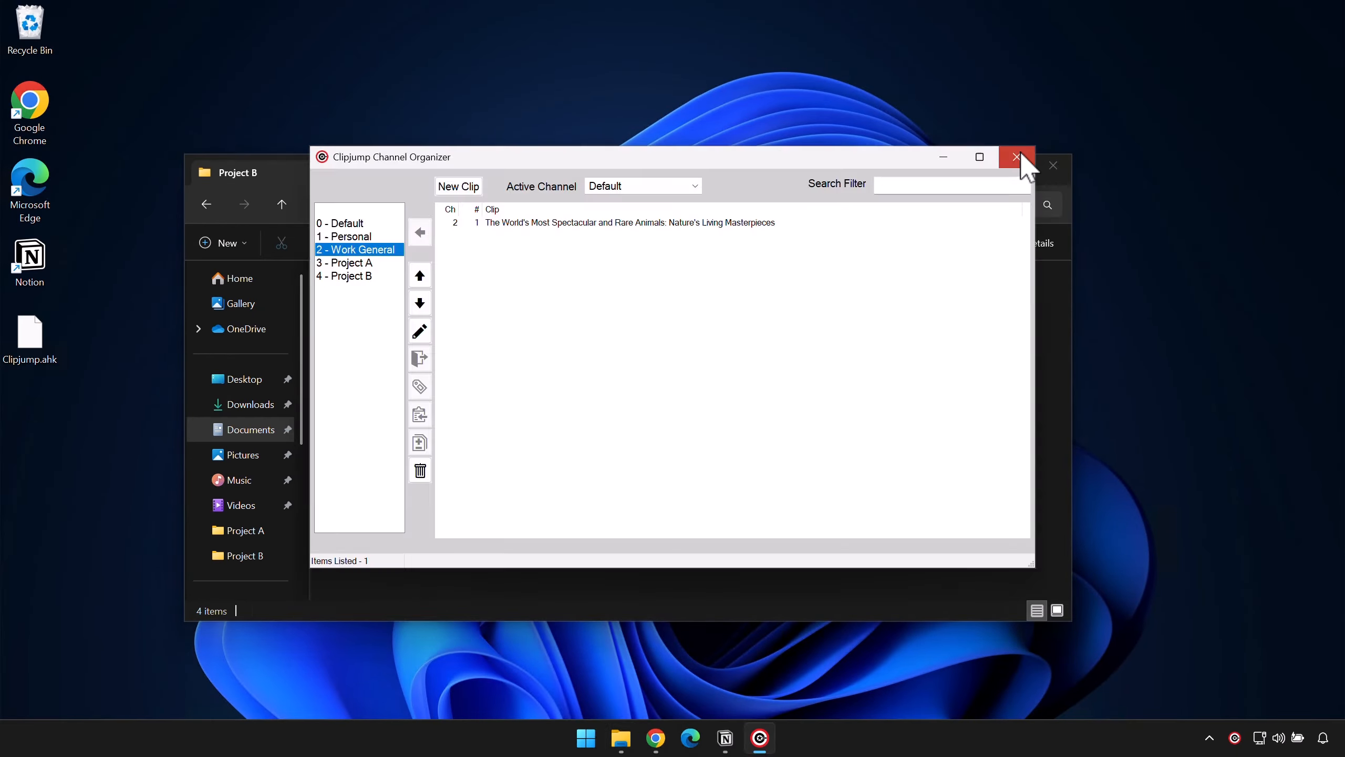
{"action": "left_click", "coordinate": [1016, 157]}
{"action": "right_click", "coordinate": [1234, 737]}
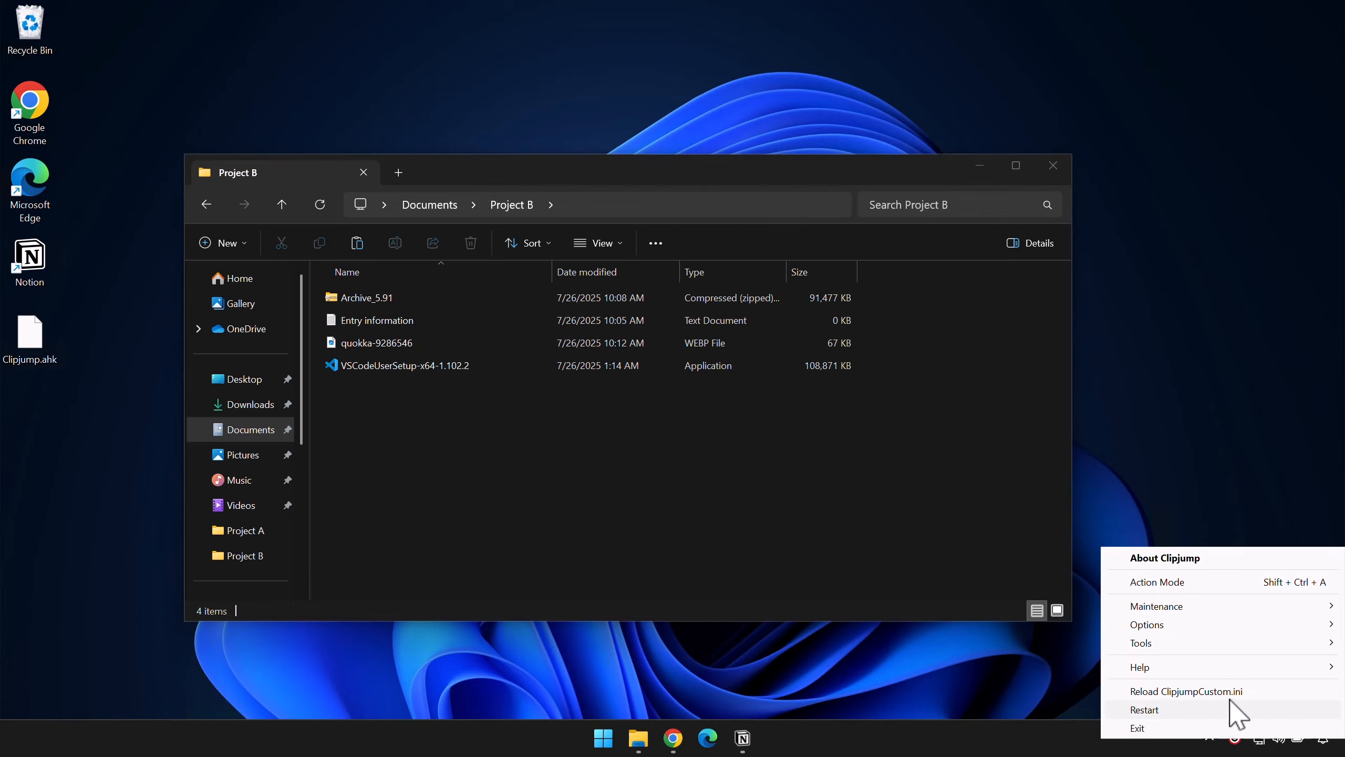
{"action": "mouse_move", "coordinate": [1157, 644]}
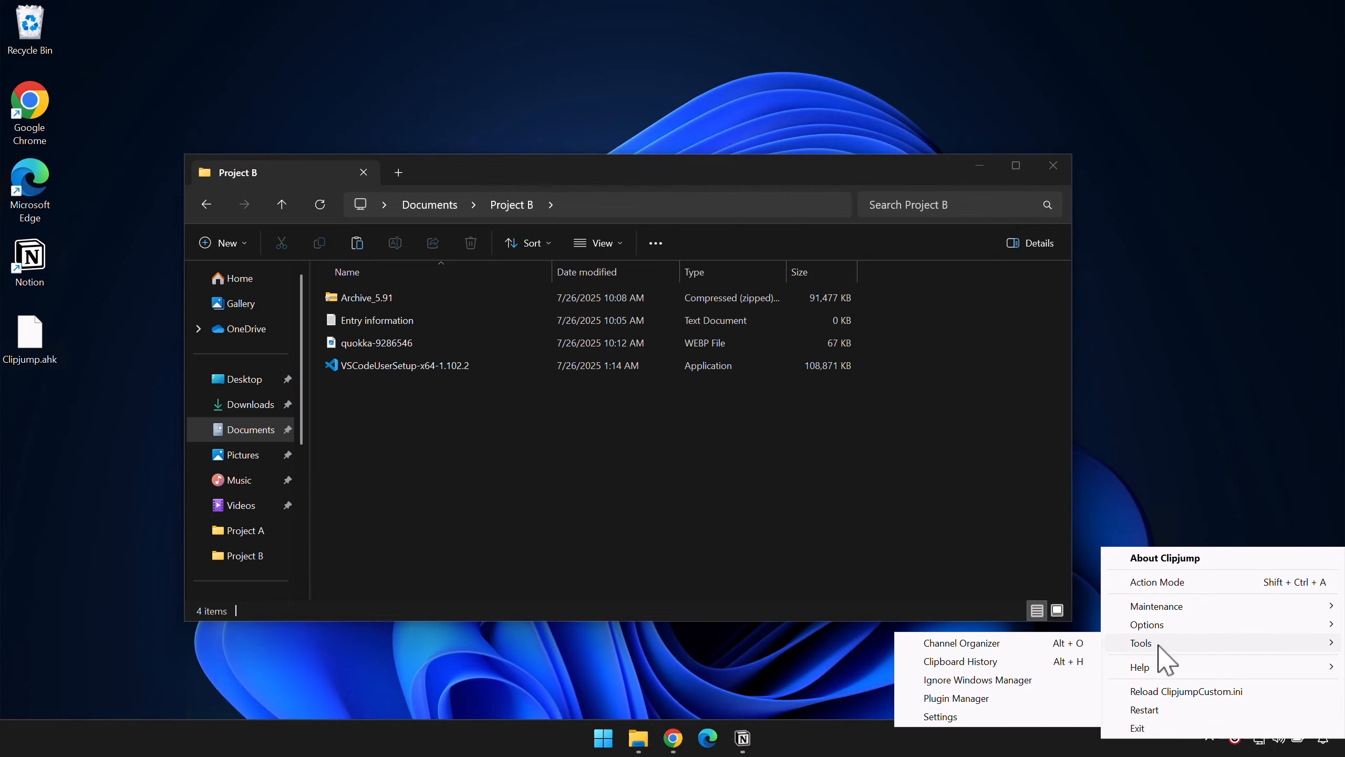
{"action": "left_click", "coordinate": [977, 717]}
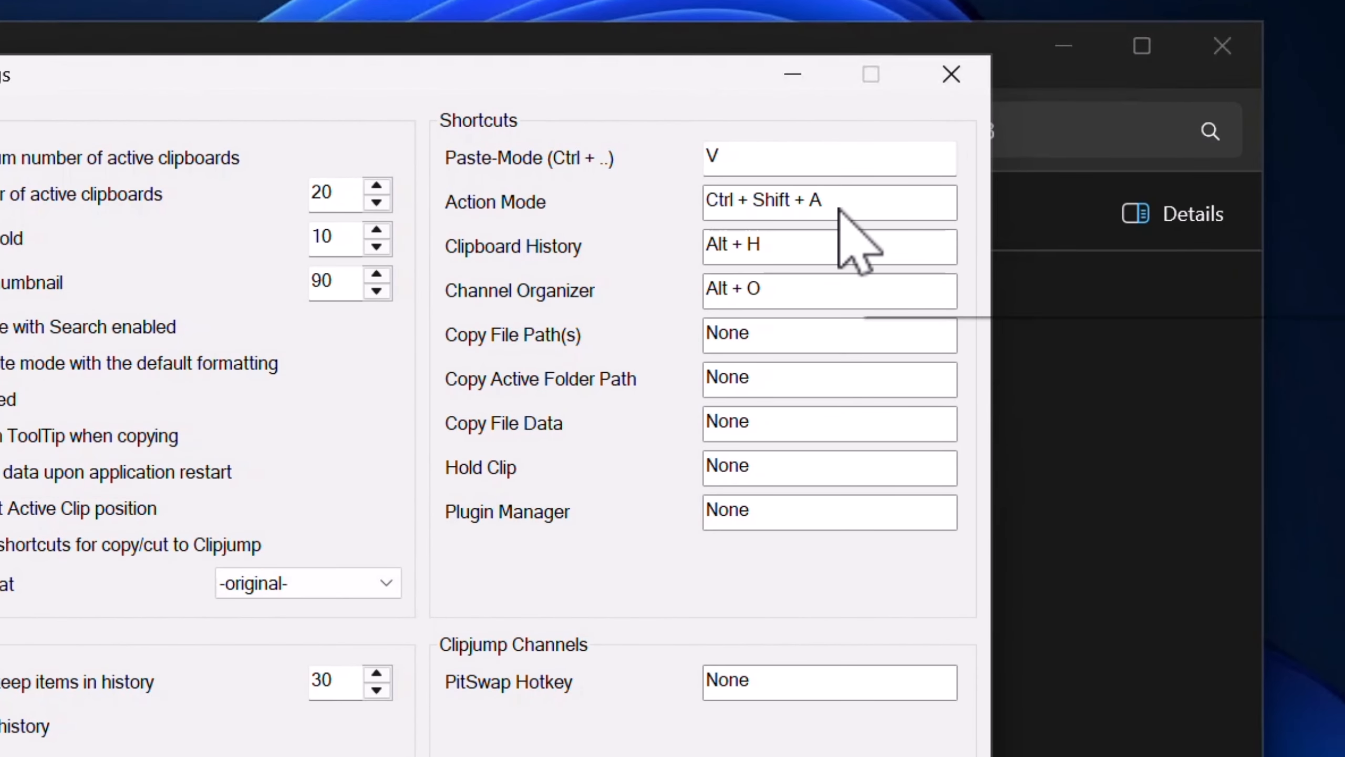
Set the Action Mode shortcut to Alt + R, apply the settings, and invoke Action Mode from the untitled Sublime Text document.
{"action": "key", "text": "alt+r"}
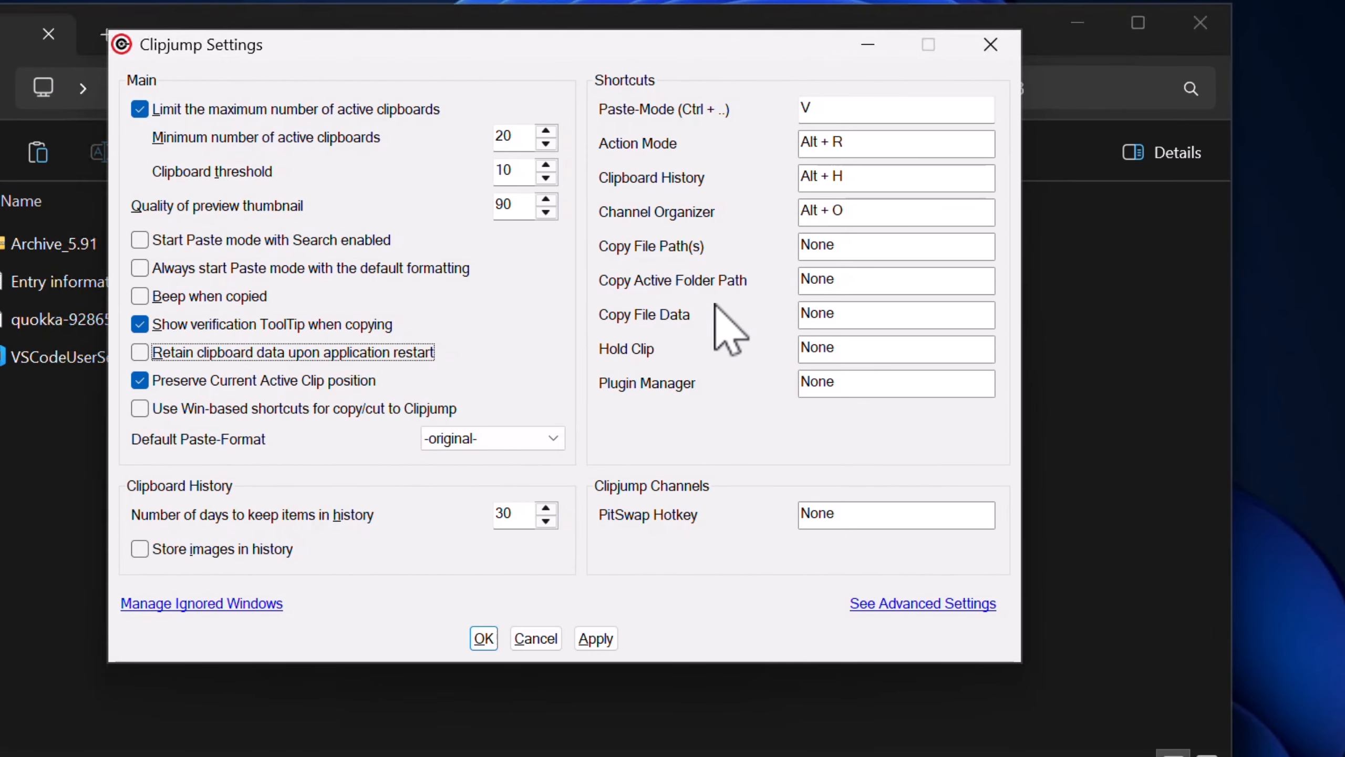
{"action": "left_click", "coordinate": [598, 641]}
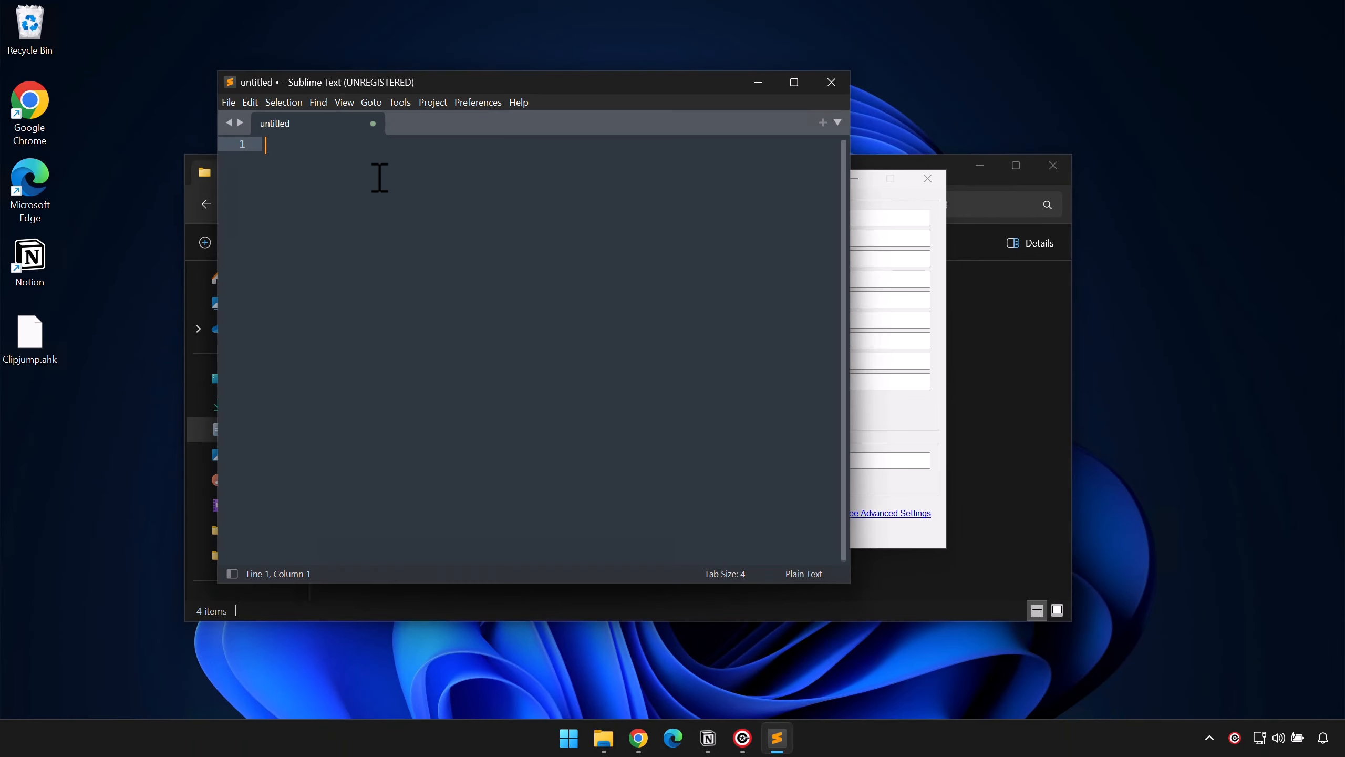
{"action": "key", "text": "alt+r"}
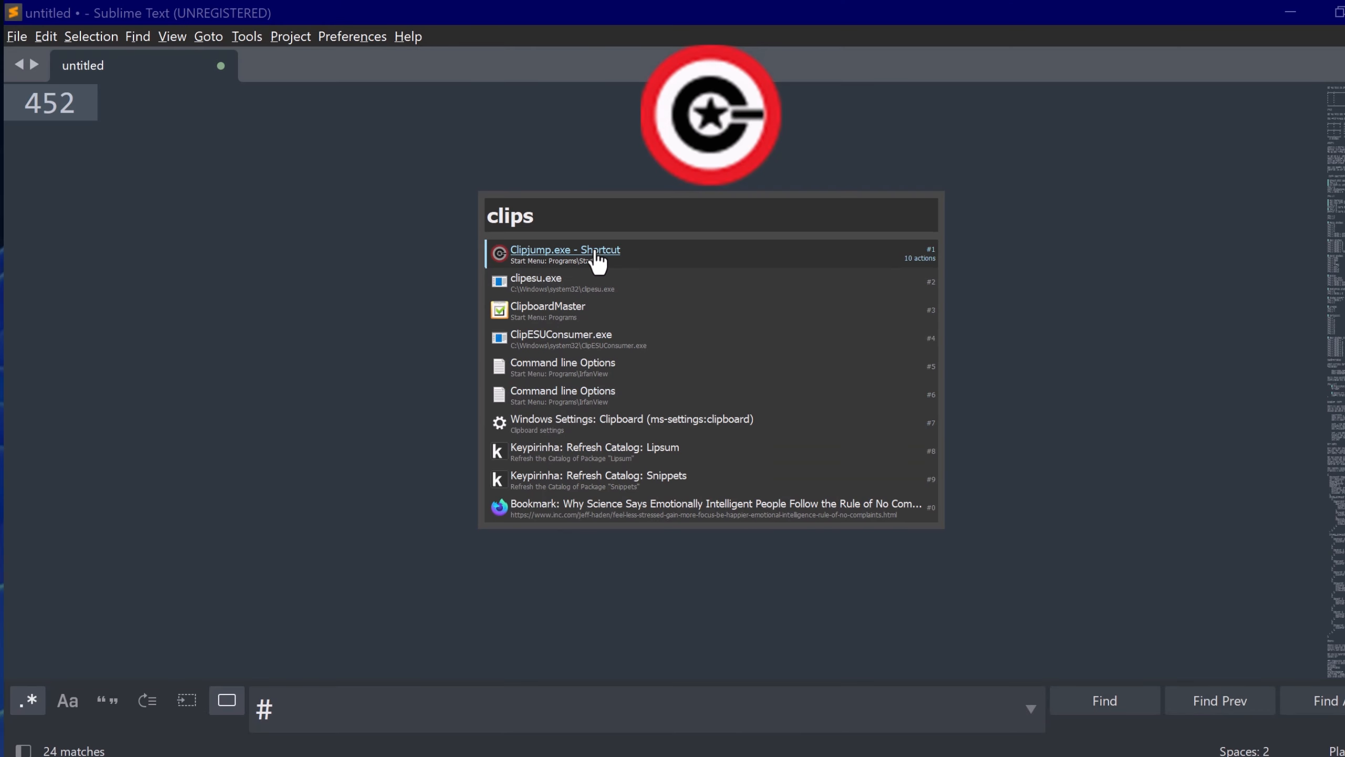
Launch the Clipjump.exe shortcut from the launcher results for "clips".
{"action": "left_click", "coordinate": [595, 254]}
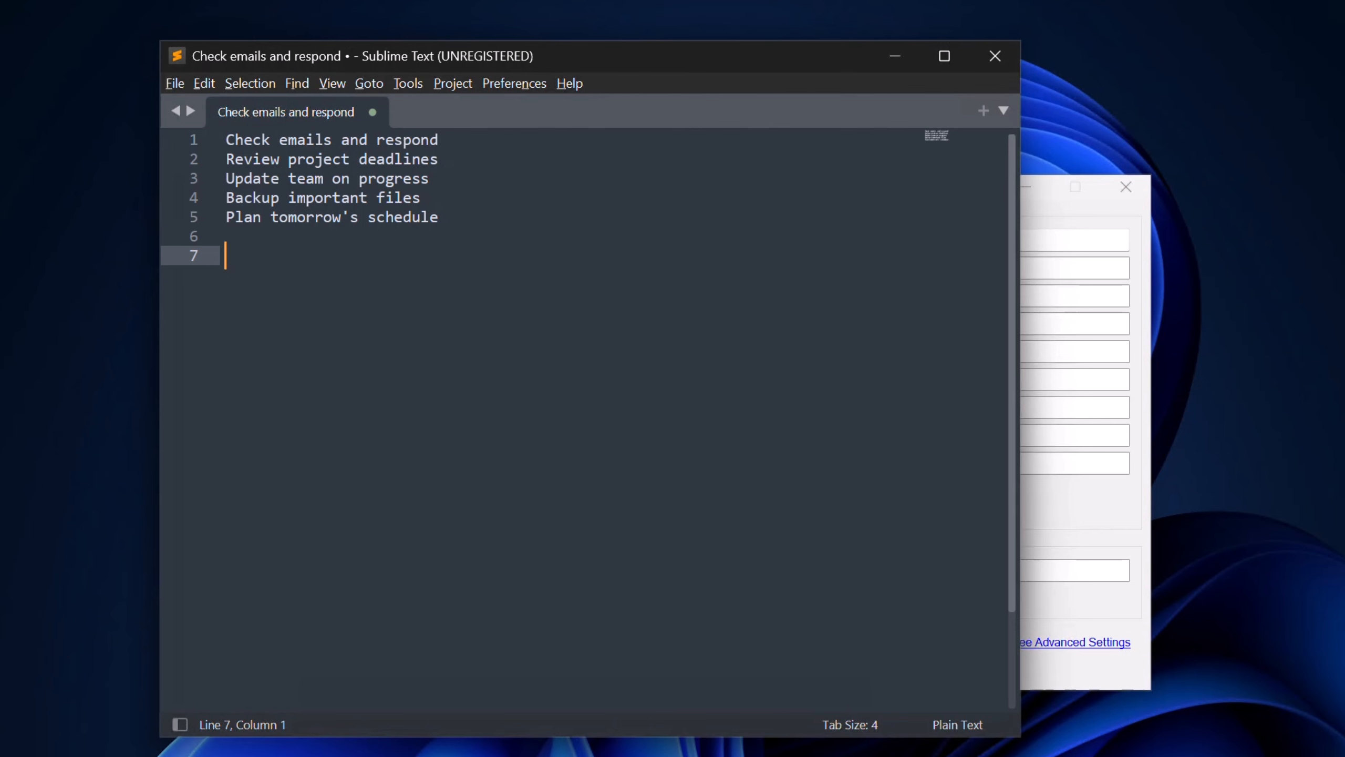
Copy the five-line task list in Sublime Text and place the cursor on line 7.
{"action": "left_click", "coordinate": [462, 222]}
{"action": "left_click_drag", "start_coordinate": [226, 139], "coordinate": [528, 236]}
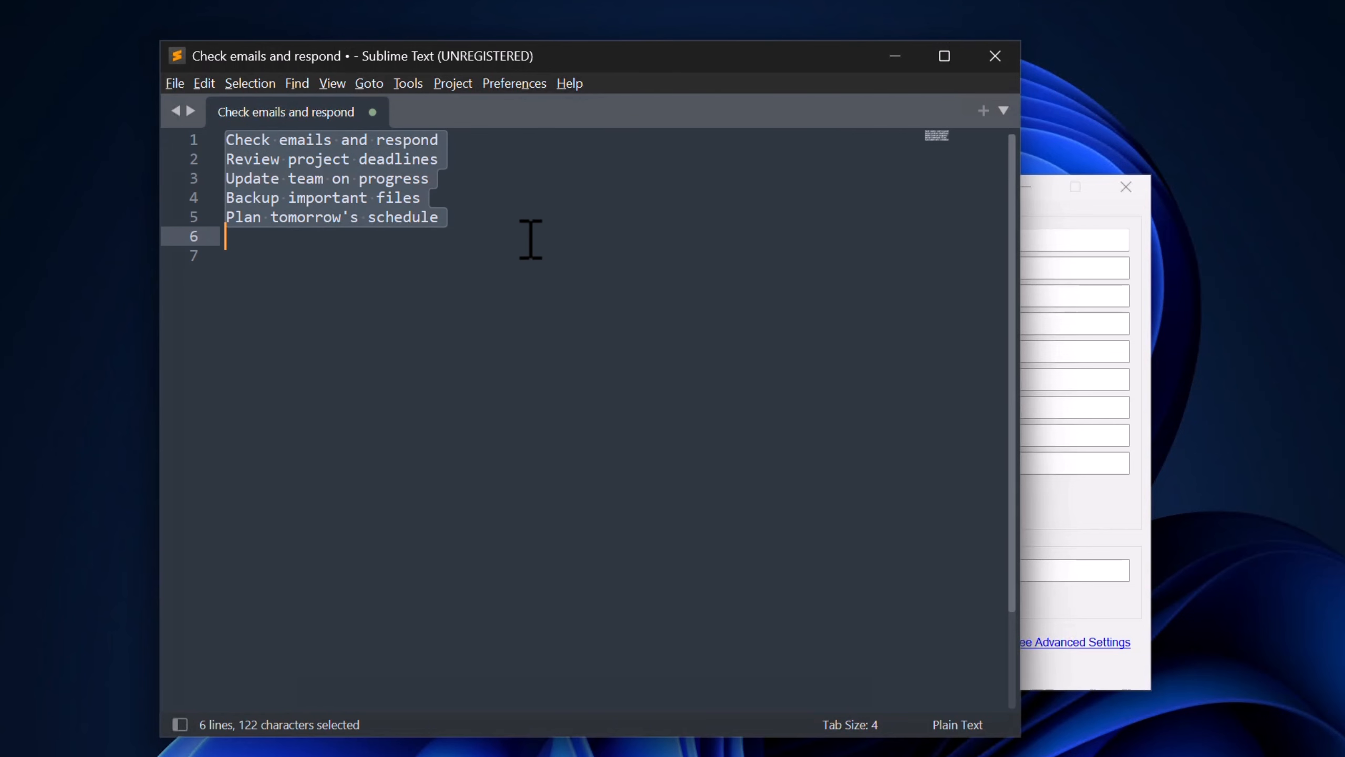
{"action": "key", "text": "ctrl+c"}
{"action": "left_click", "coordinate": [436, 267]}
Enter Paste Mode for the task list on line 7 and open the Choose Format dialog, moving it nearer that line.
{"action": "key", "text": "ctrl+v"}
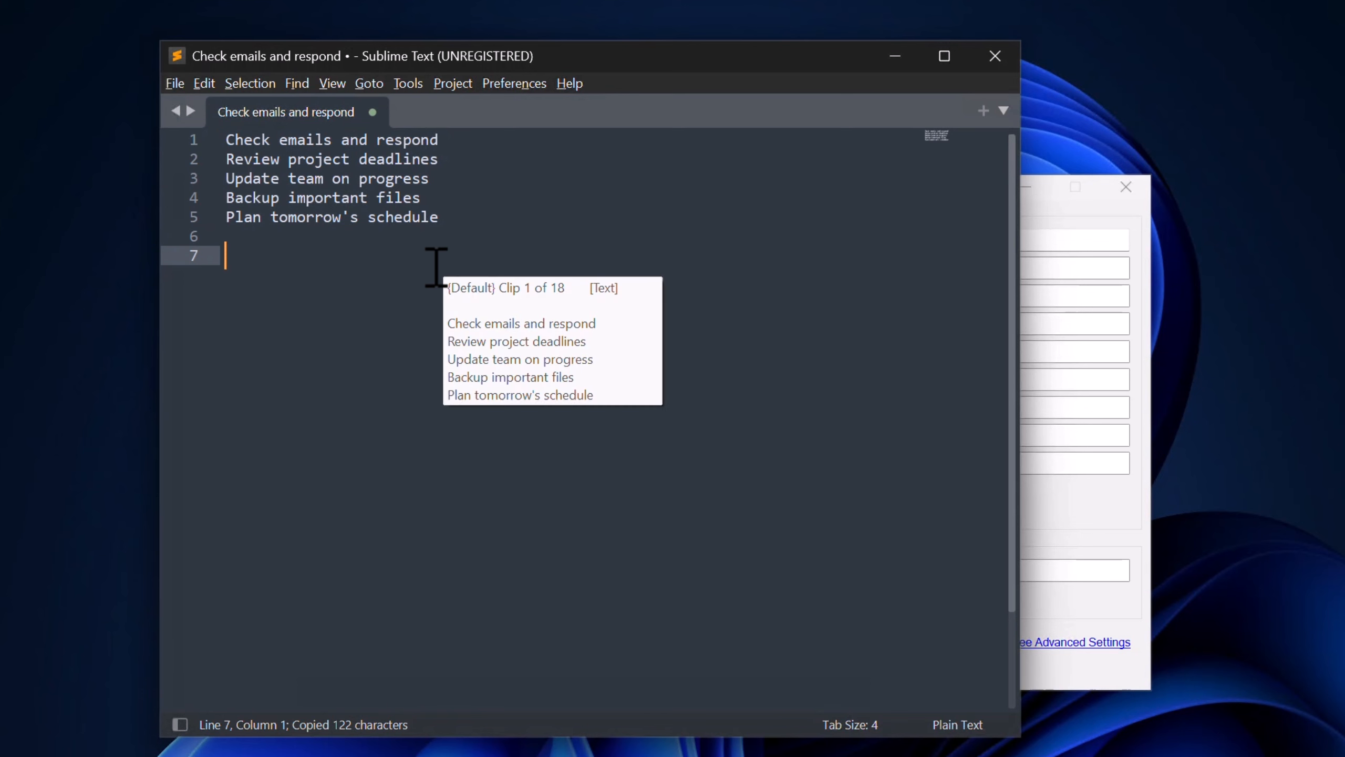
{"action": "key", "text": "ctrl+z"}
{"action": "key", "text": "ctrl+z"}
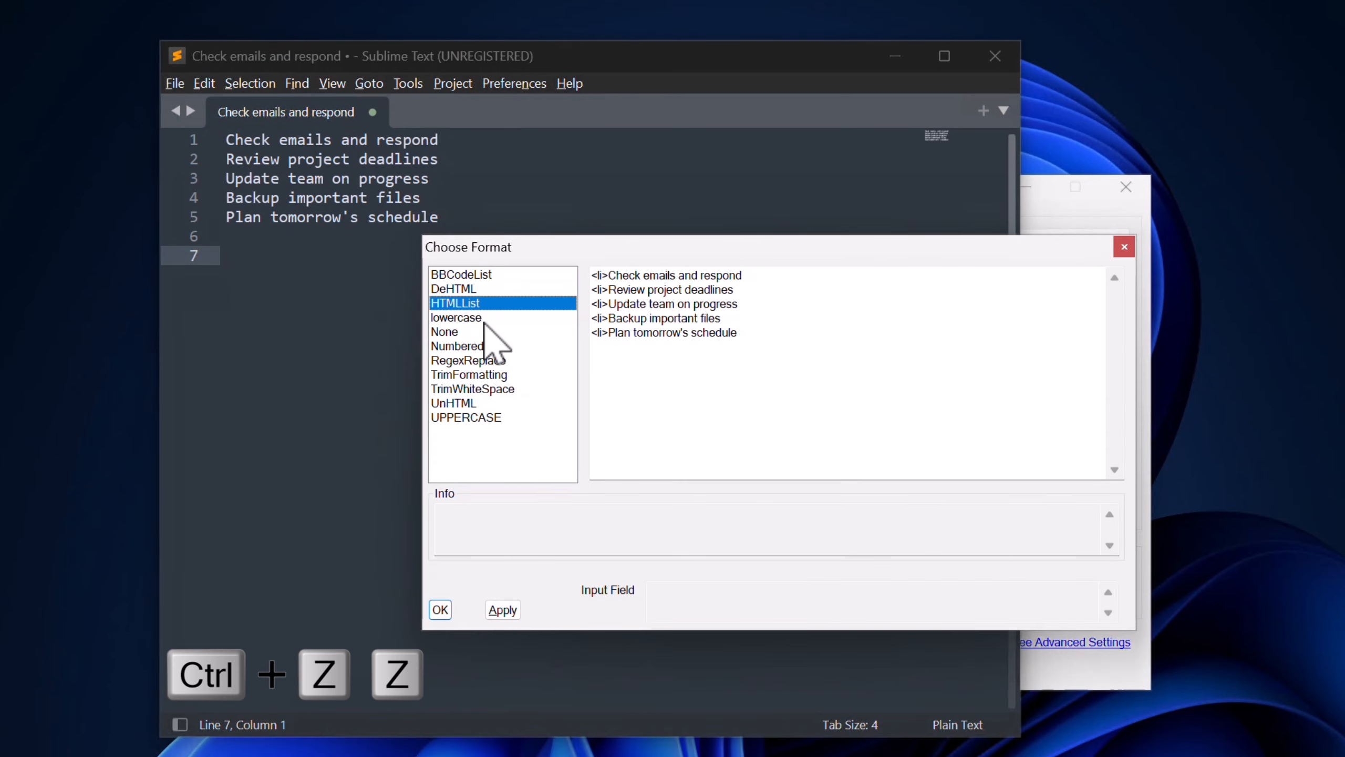
{"action": "left_click_drag", "start_coordinate": [649, 250], "coordinate": [471, 261]}
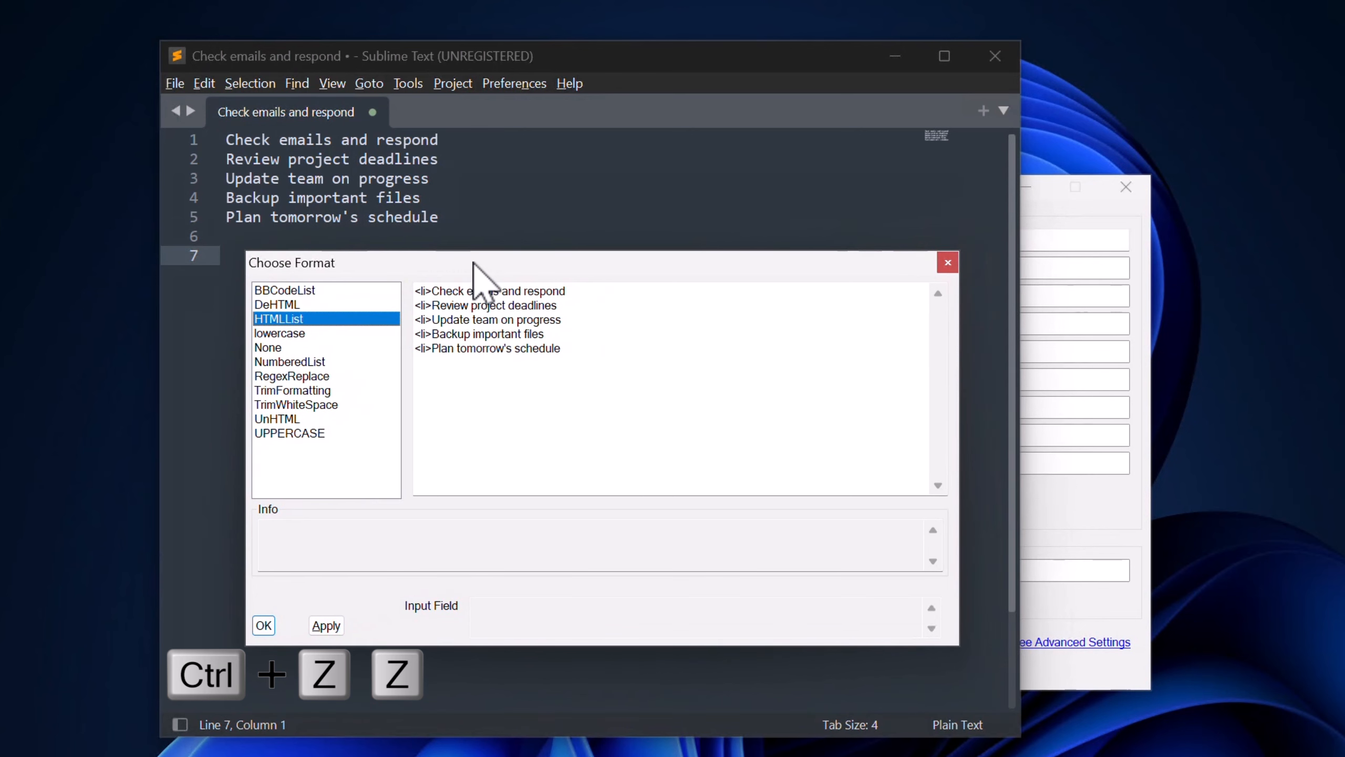
Preview the task list clip in several formats, including DeHTML, lowercase and NumberedList.
{"action": "left_click", "coordinate": [320, 303]}
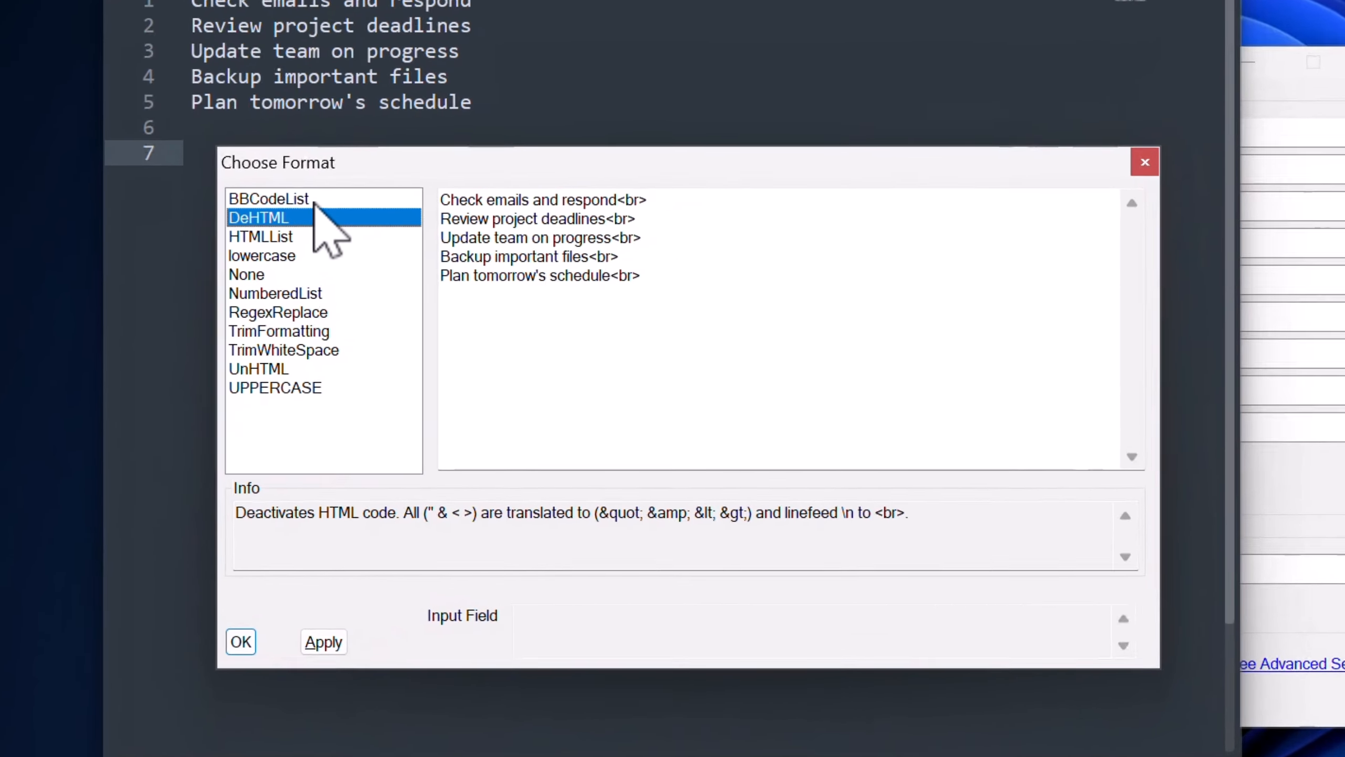
{"action": "left_click", "coordinate": [319, 291]}
{"action": "left_click", "coordinate": [322, 210]}
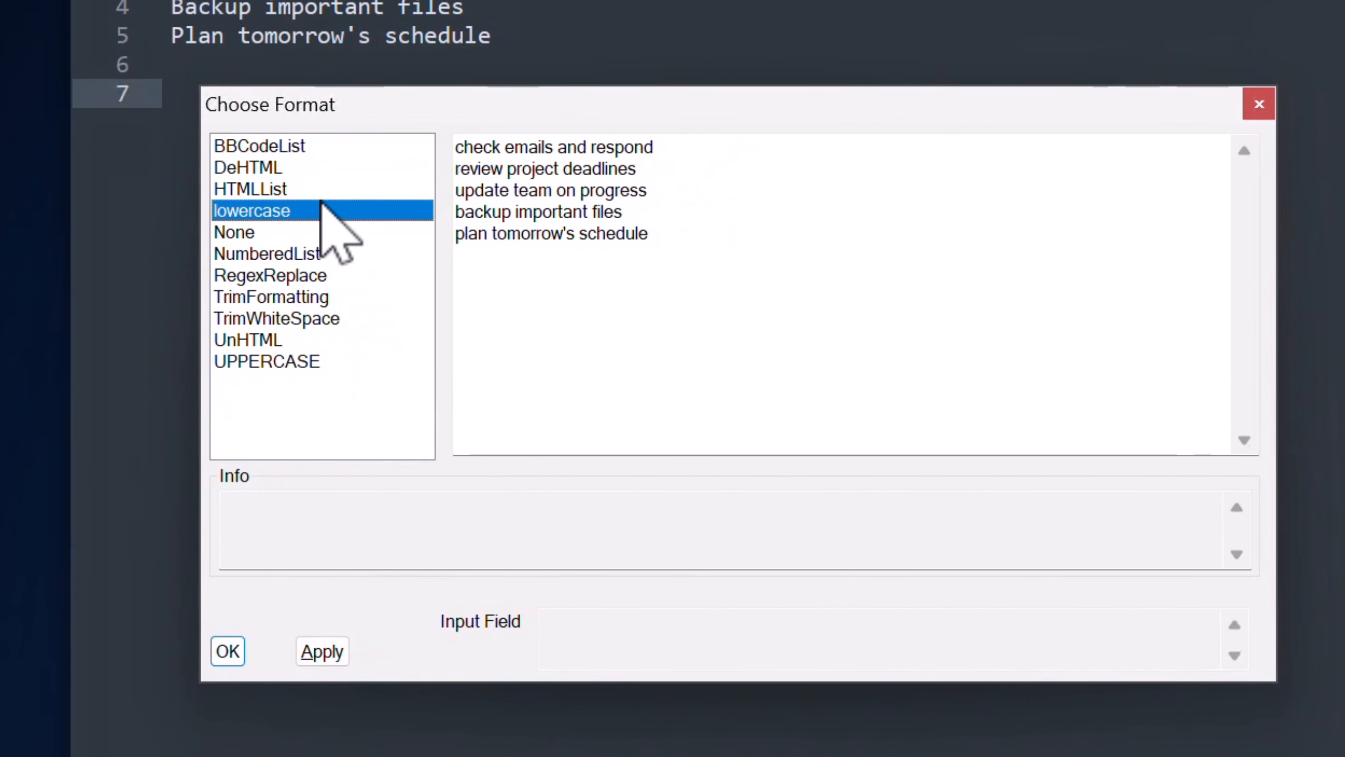
{"action": "left_click", "coordinate": [318, 255]}
Apply the RegexReplace format to replace "Plan" with "Erase" in the clip and paste the result.
{"action": "key", "text": "Down"}
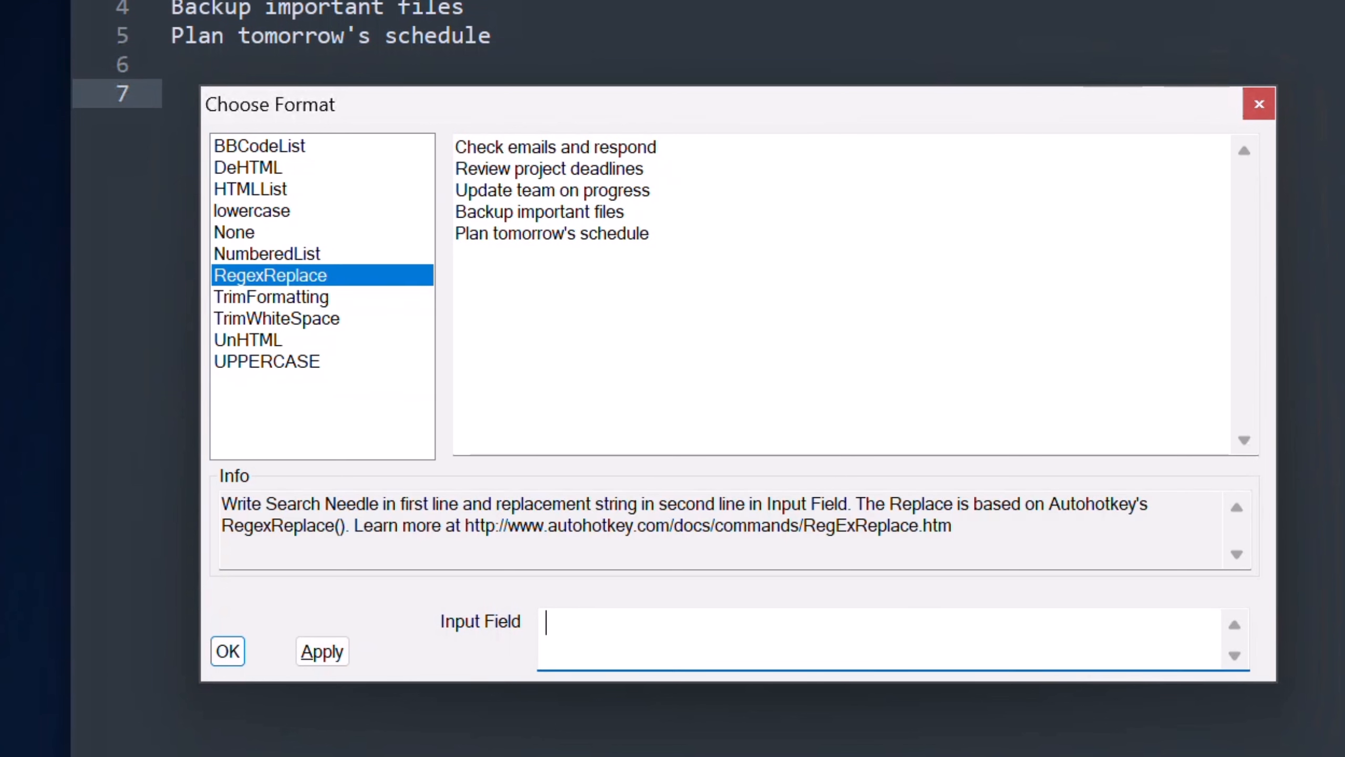
{"action": "type", "text": "Plan"}
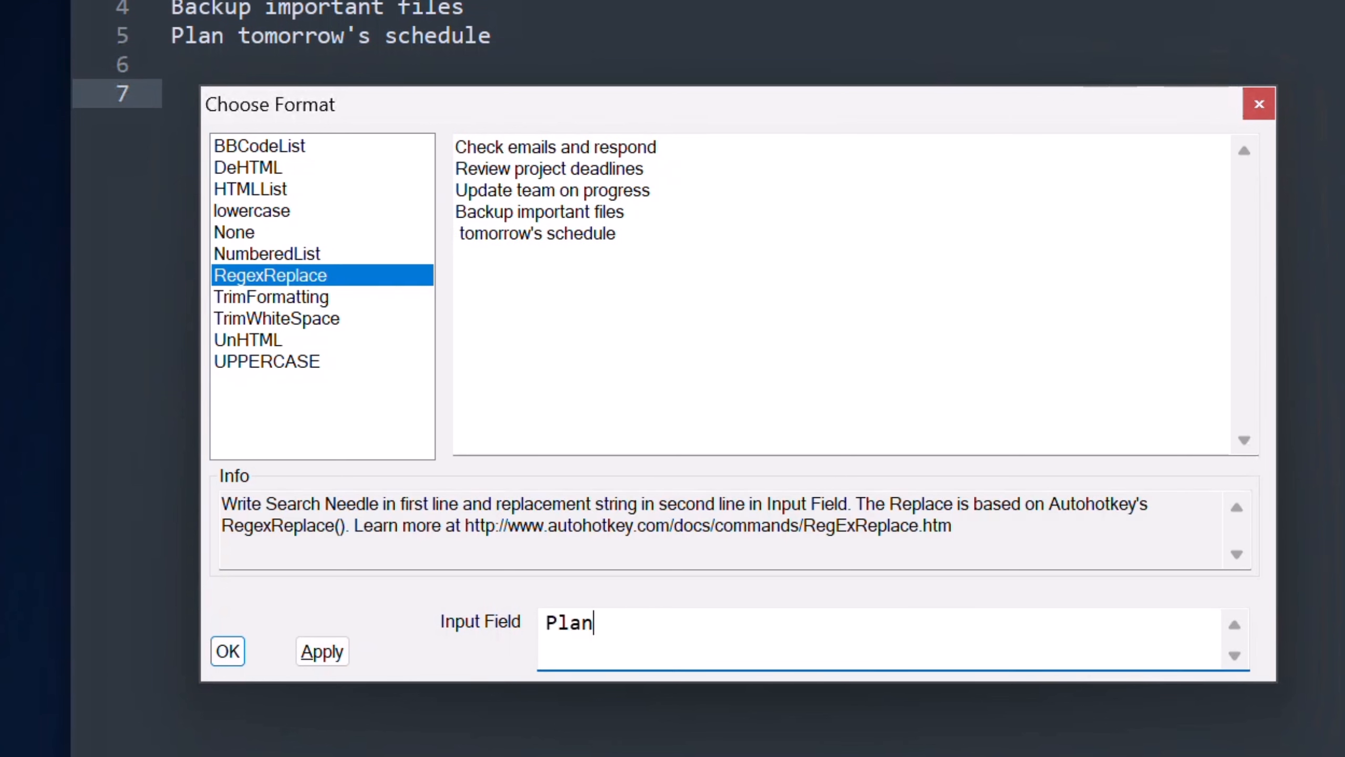
{"action": "key", "text": "Return"}
{"action": "type", "text": "Erase"}
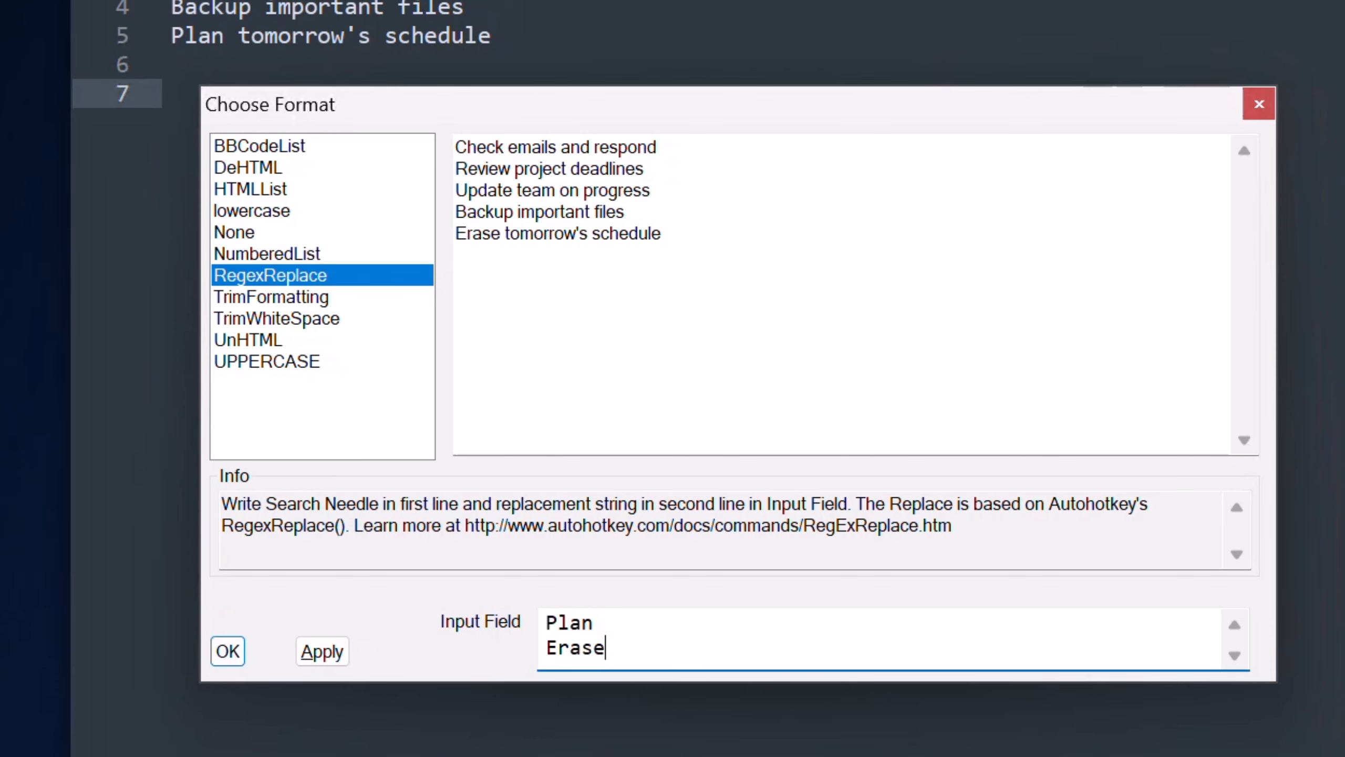
{"action": "left_click", "coordinate": [322, 651]}
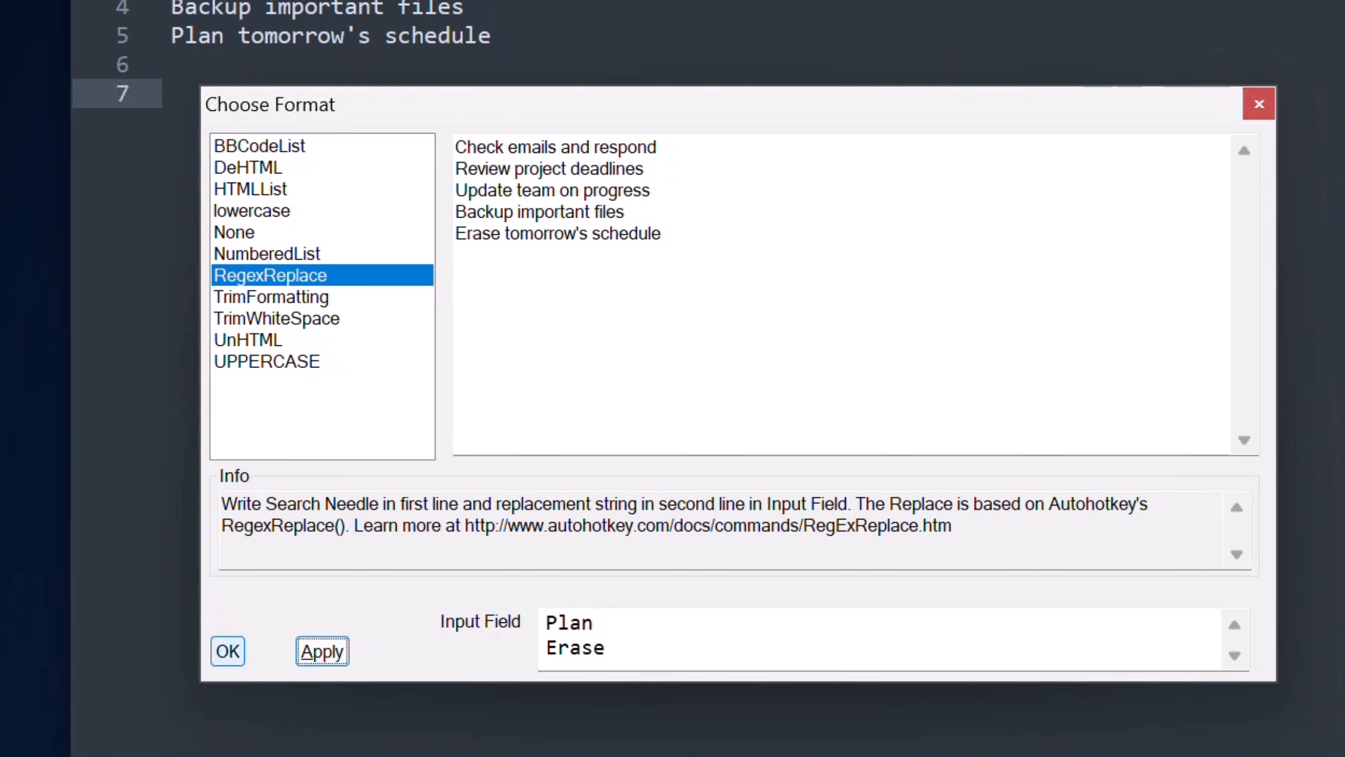
{"action": "left_click", "coordinate": [227, 651]}
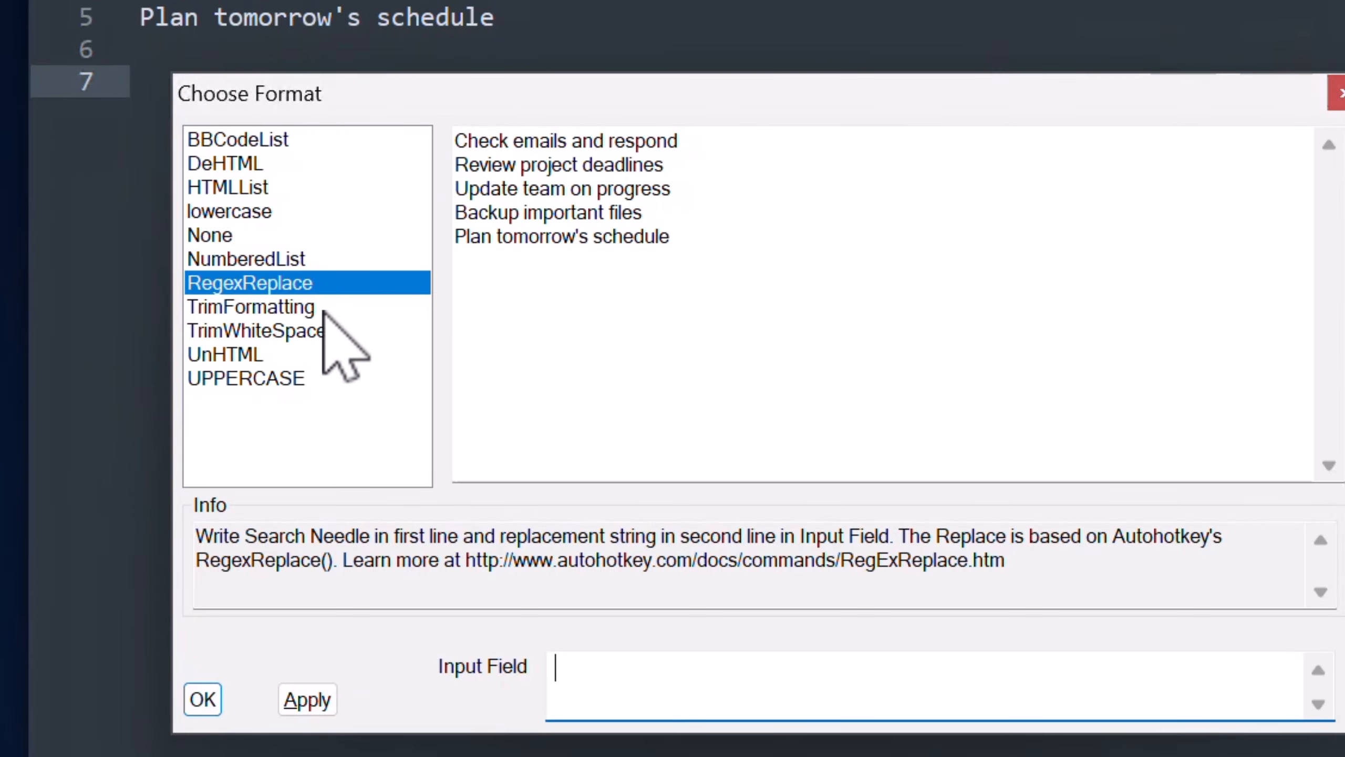
Preview the clip in the remaining formats, including TrimFormatting, TrimWhiteSpace and UPPERCASE.
{"action": "left_click", "coordinate": [323, 308]}
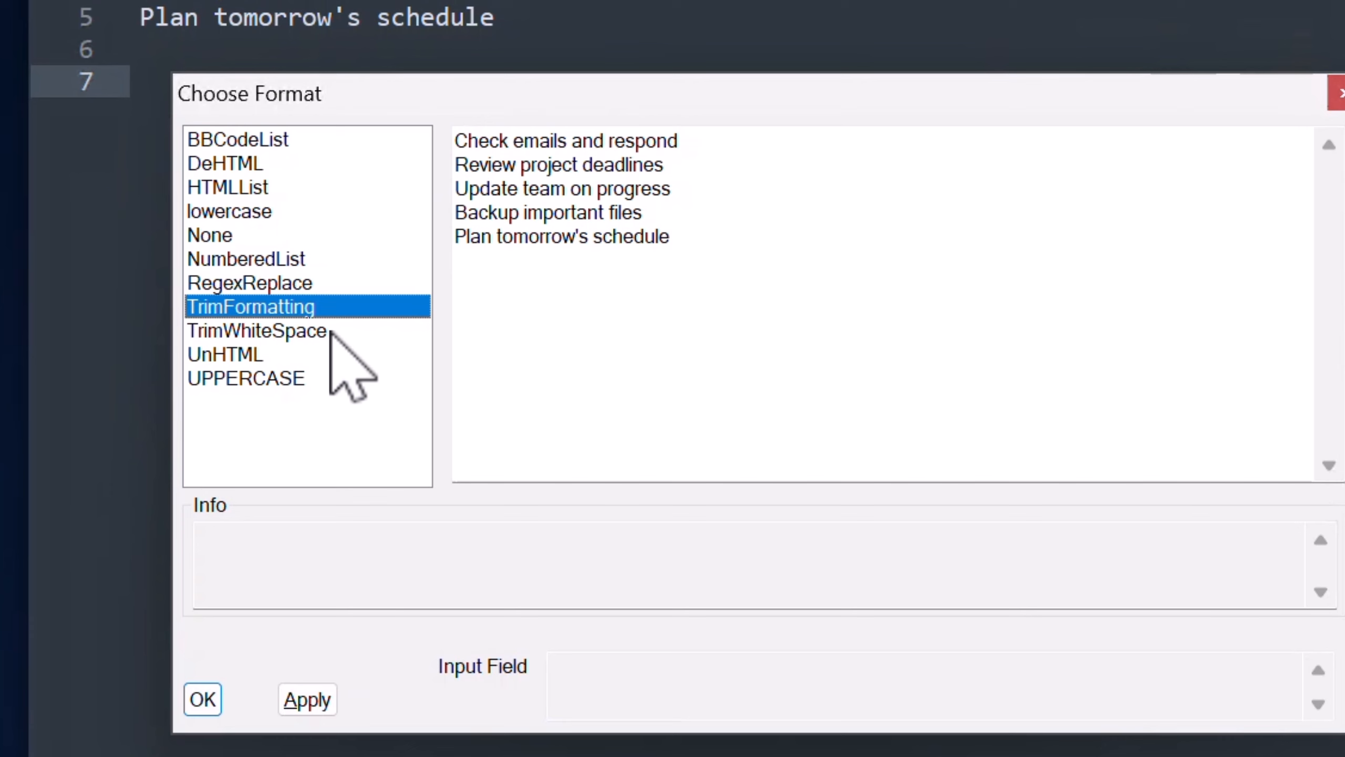
{"action": "left_click", "coordinate": [329, 331]}
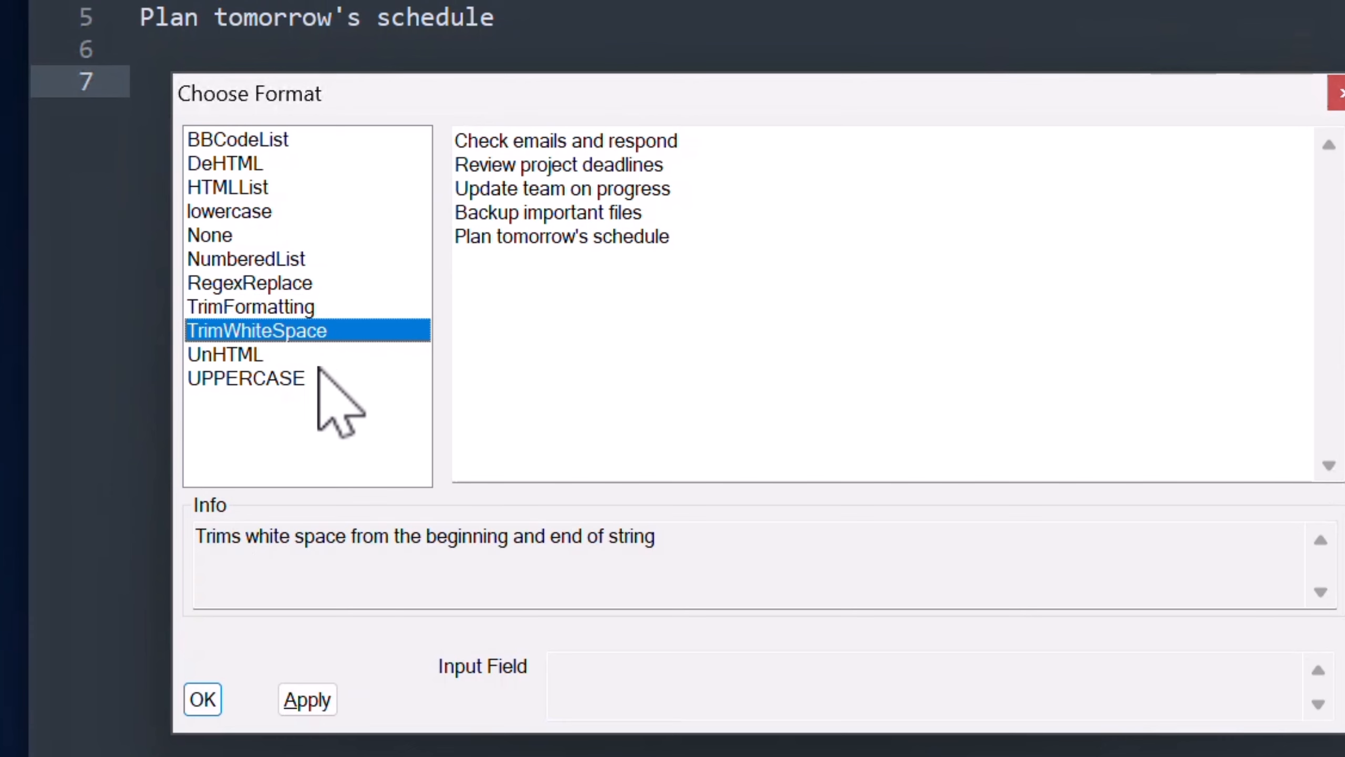
{"action": "left_click", "coordinate": [318, 377]}
{"action": "left_click", "coordinate": [309, 358]}
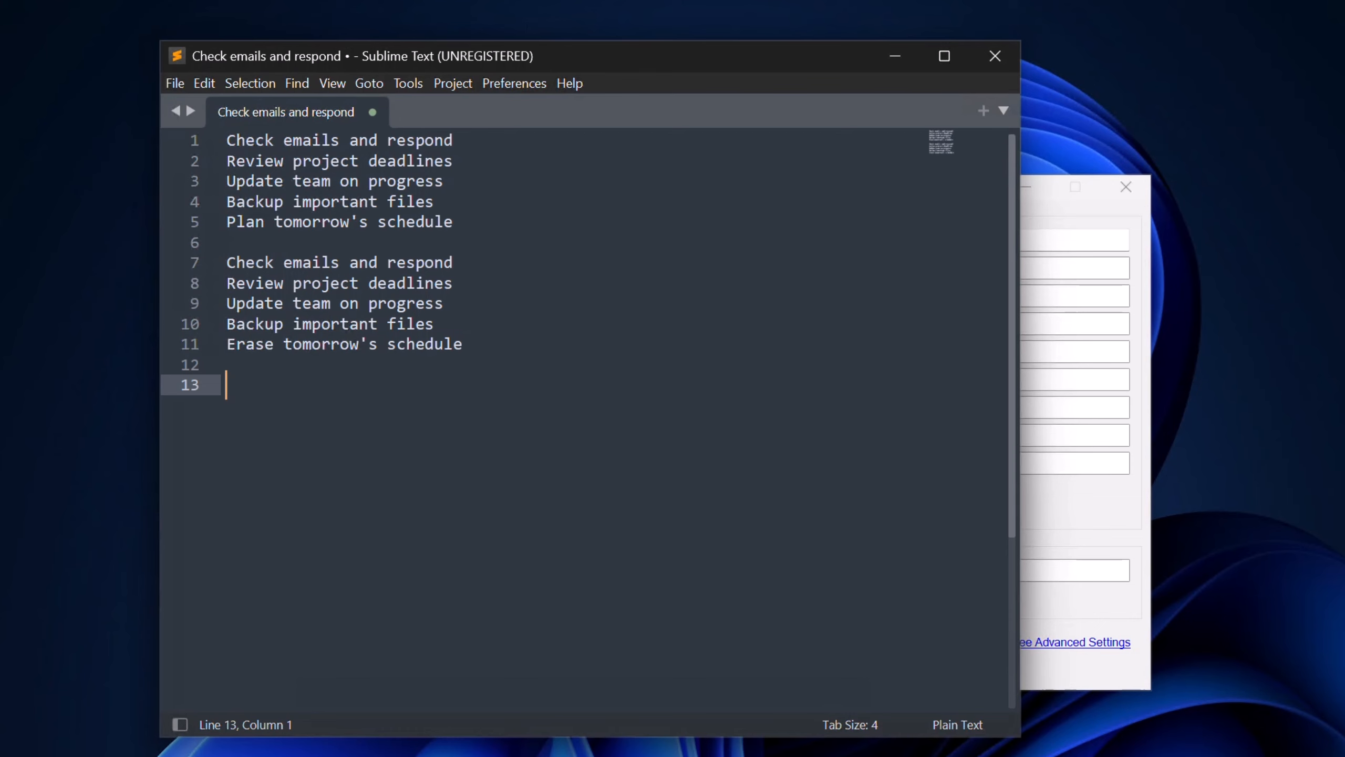
Browse the Default channel's clips on line 13, jumping forward two at a time three times, back one twice, and back four.
{"action": "key", "text": "ctrl+v"}
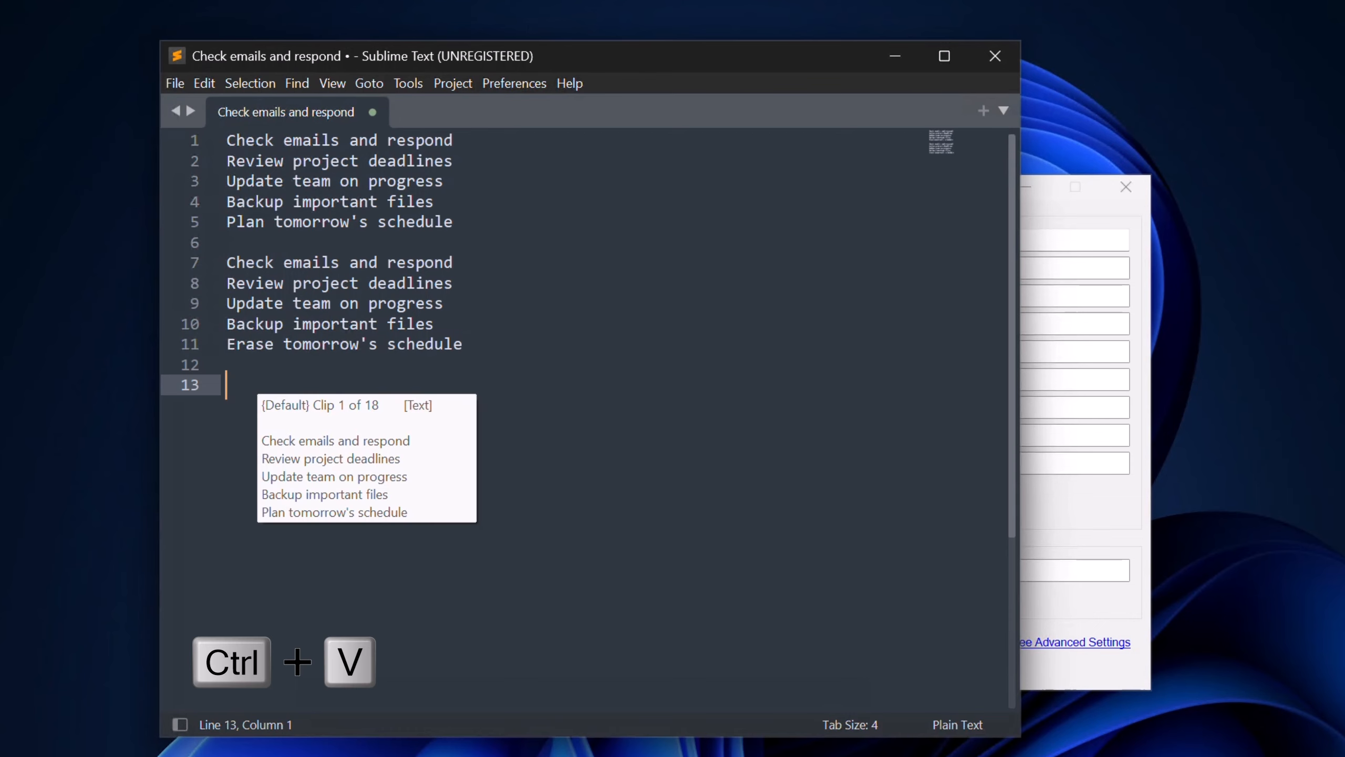
{"action": "key", "text": "2"}
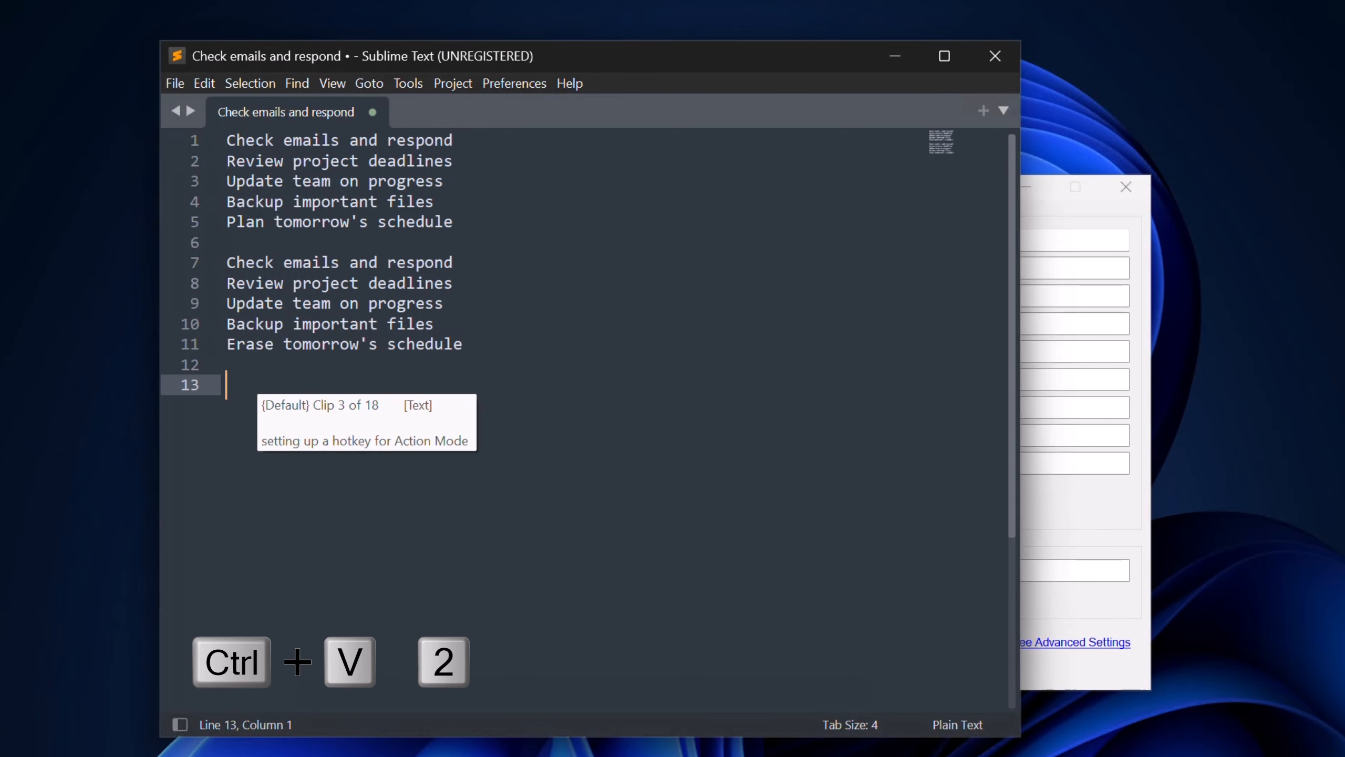
{"action": "key", "text": "2"}
{"action": "key", "text": "2"}
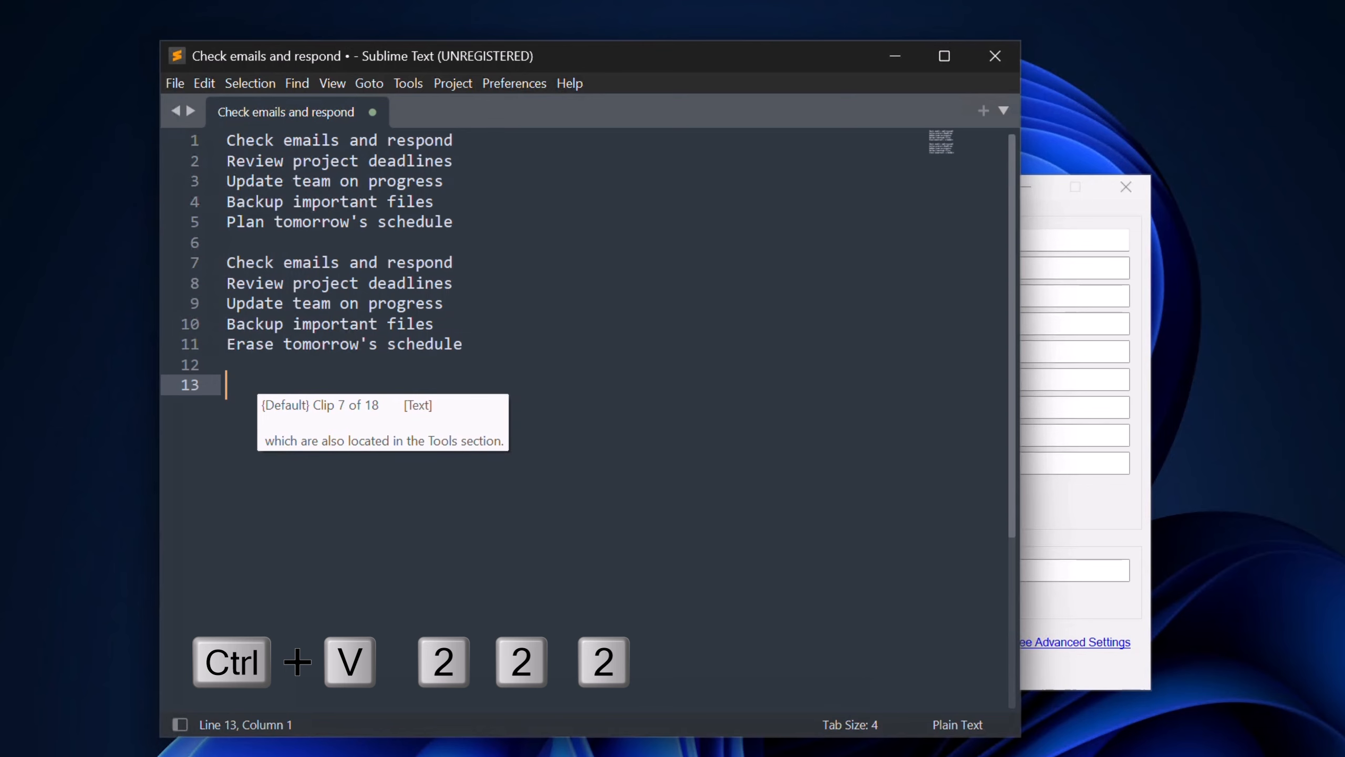
{"action": "key", "text": "minus"}
{"action": "key", "text": "1"}
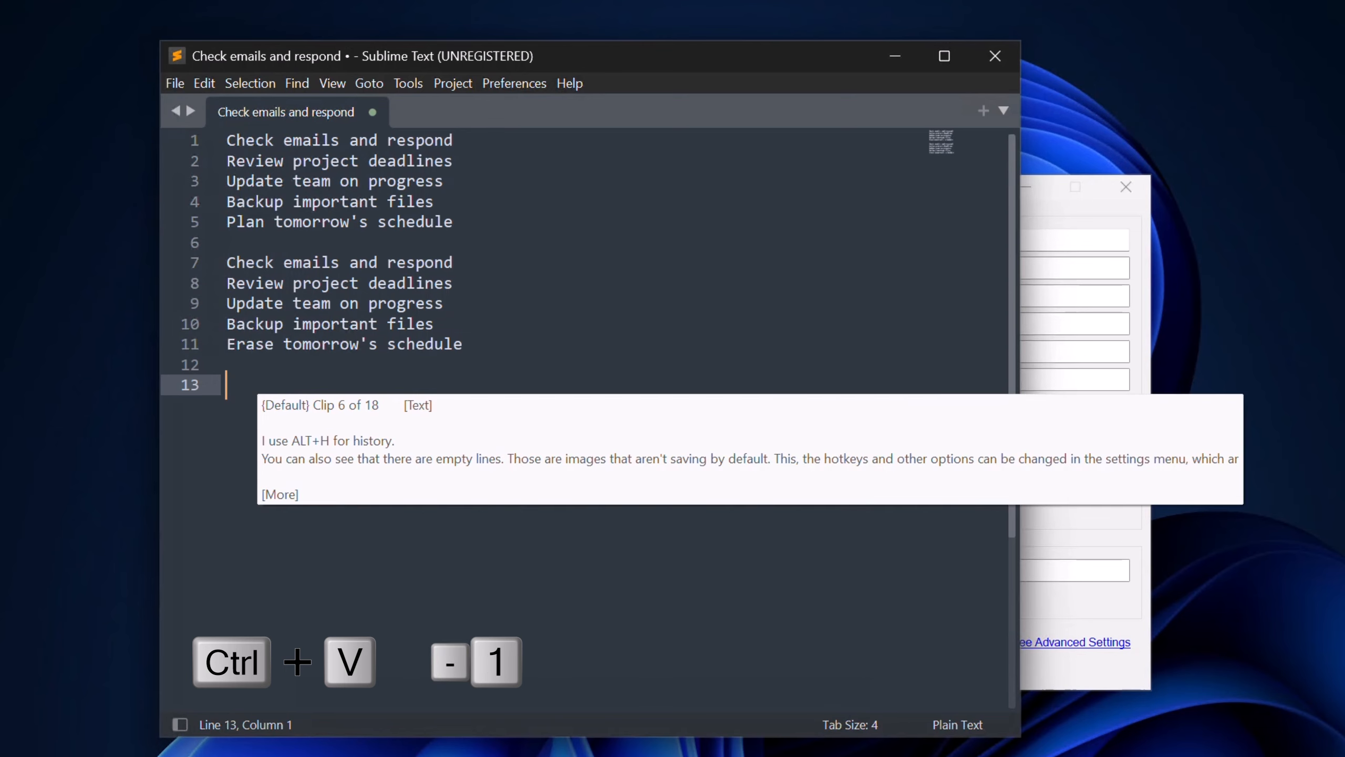
{"action": "key", "text": "minus"}
{"action": "key", "text": "1"}
{"action": "key", "text": "minus"}
{"action": "key", "text": "4"}
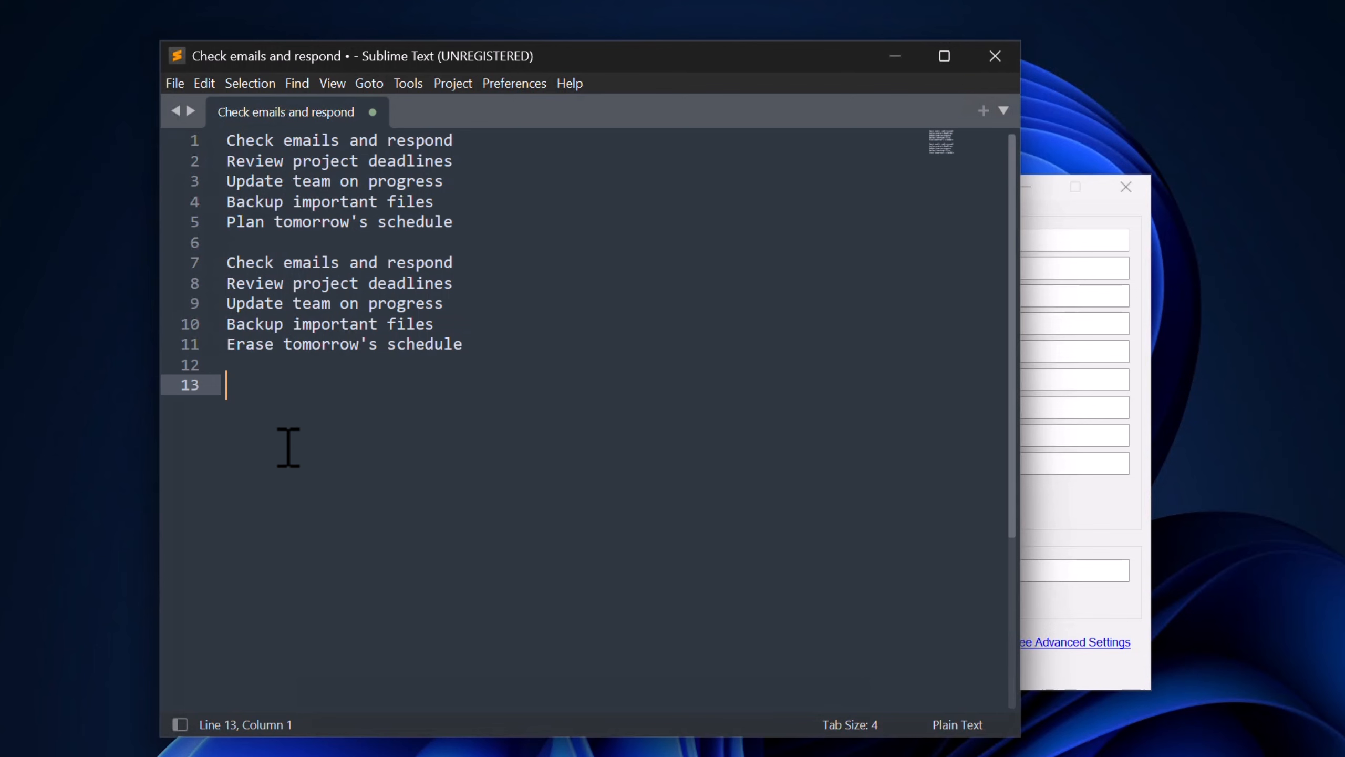
Move clip 7, "which are also located in the Tools section.", to the first position in the Default channel.
{"action": "key", "text": "ctrl+v"}
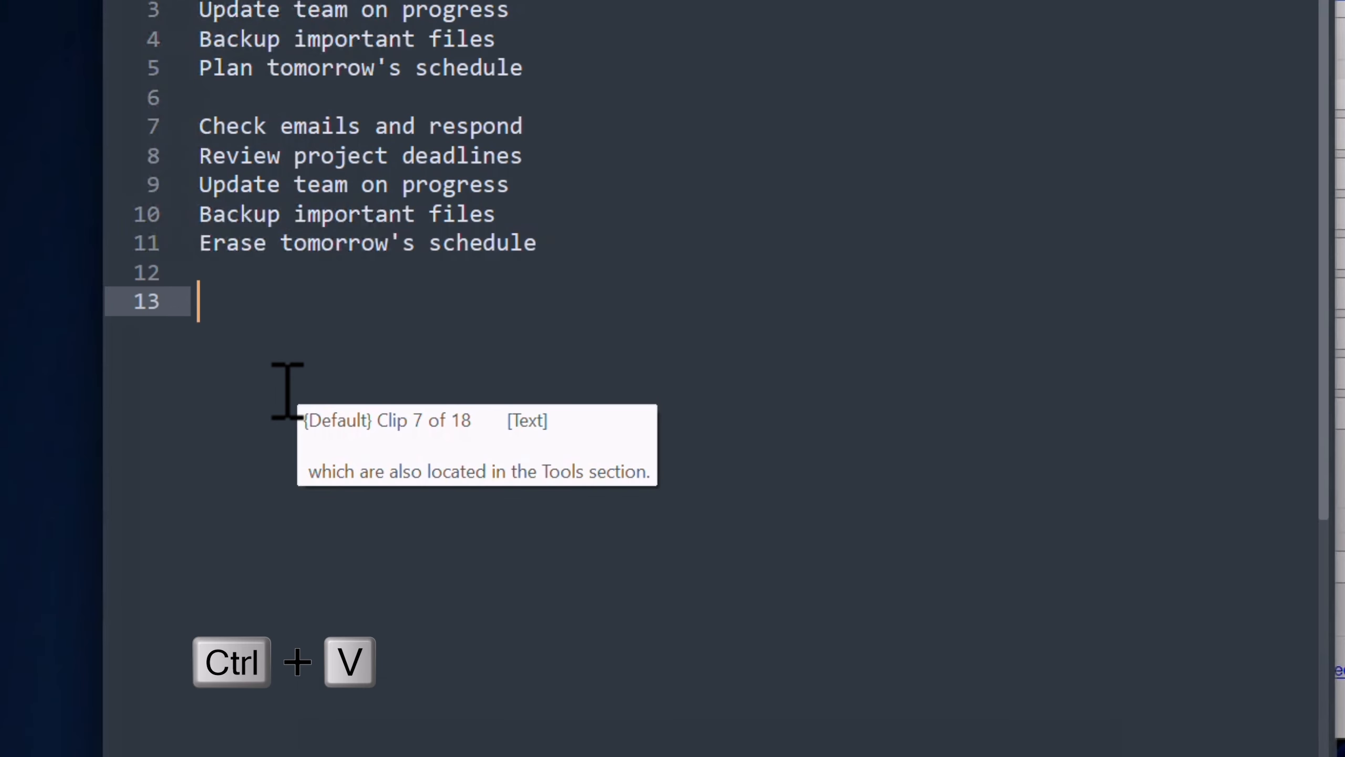
{"action": "key", "text": "q"}
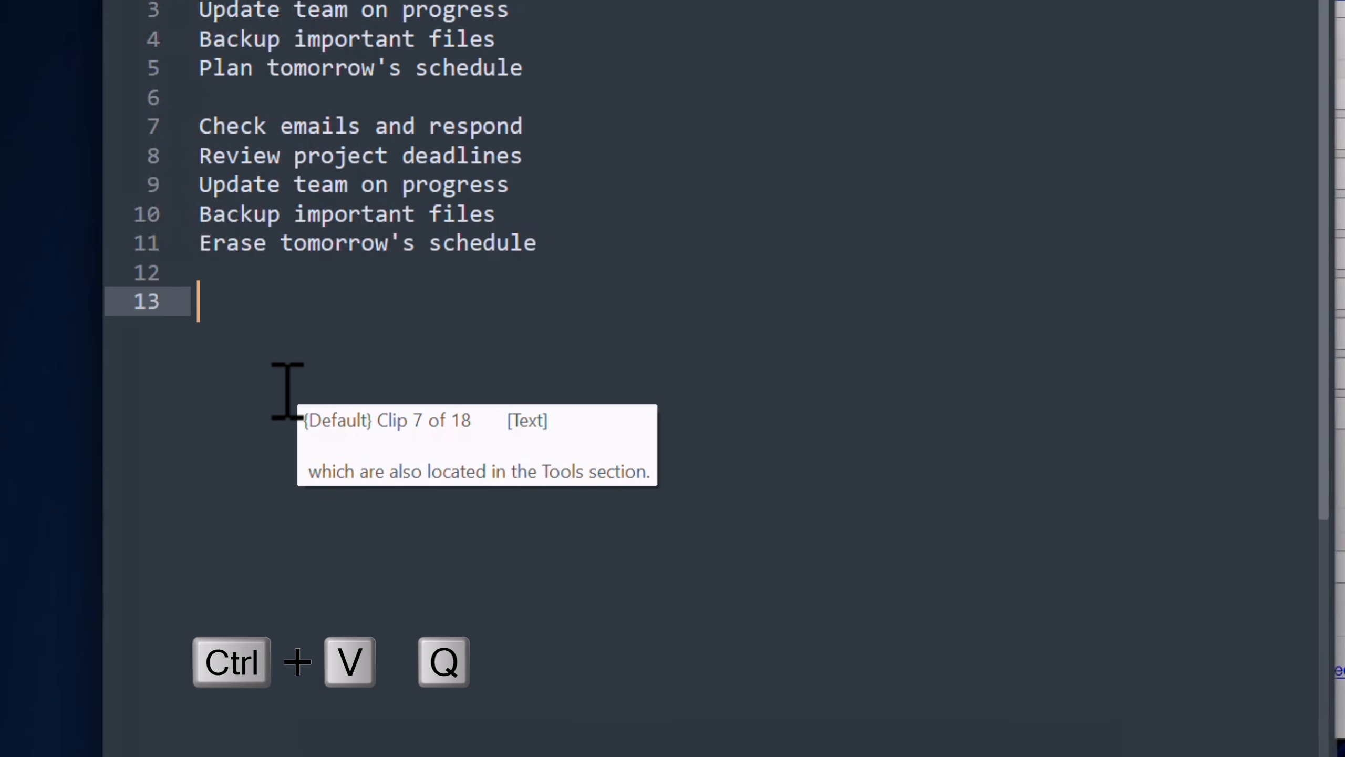
{"action": "key", "text": "ctrl+v"}
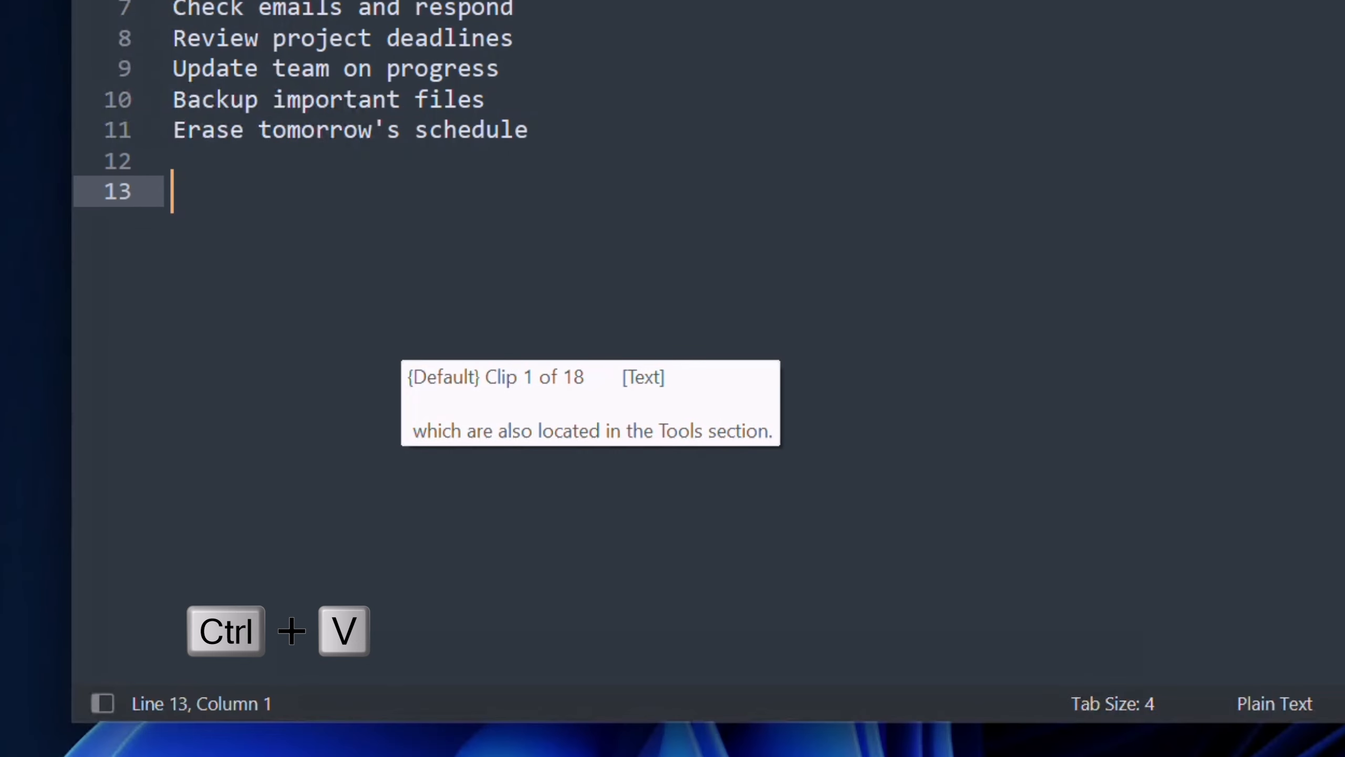
Mark the five-line task list, clip 2 of the Default channel, as fixed.
{"action": "key", "text": "ctrl+v"}
{"action": "key", "text": "ctrl+space"}
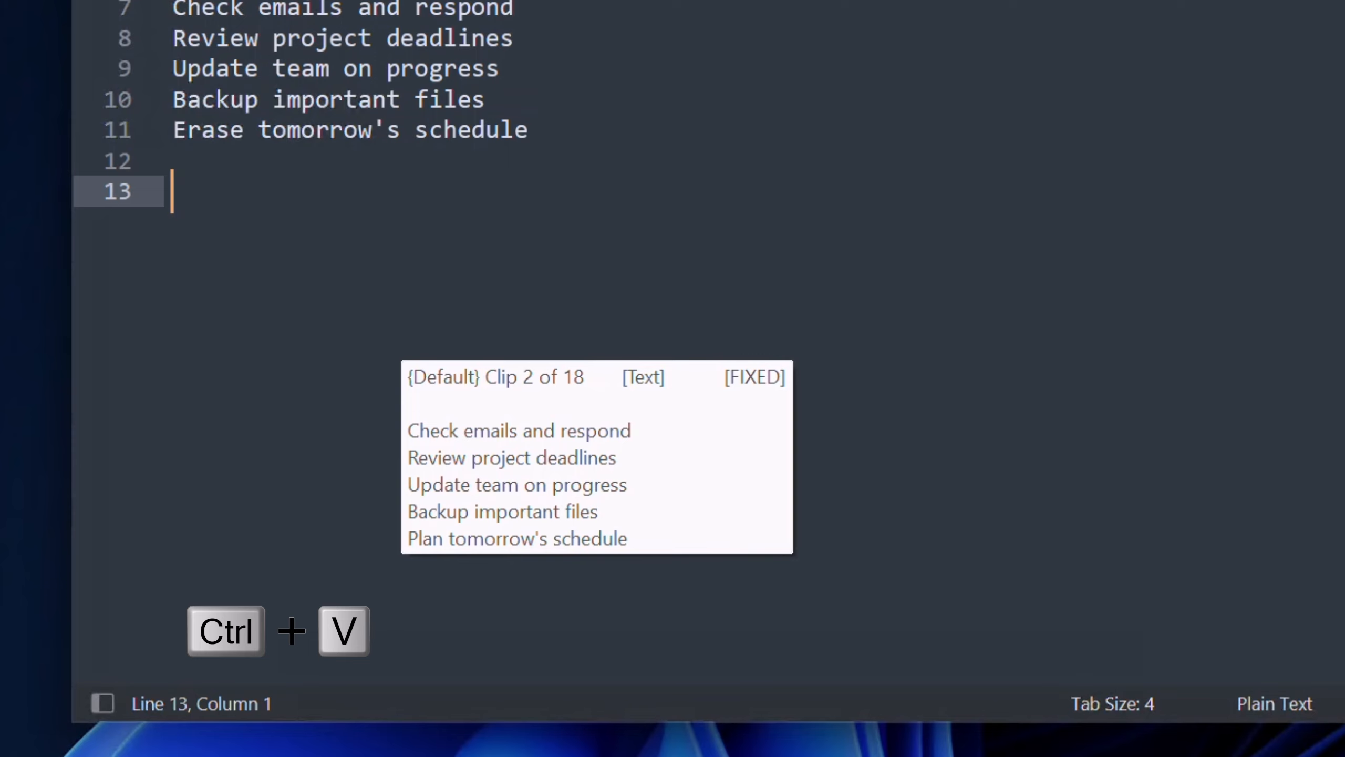
{"action": "key", "text": "ctrl+x"}
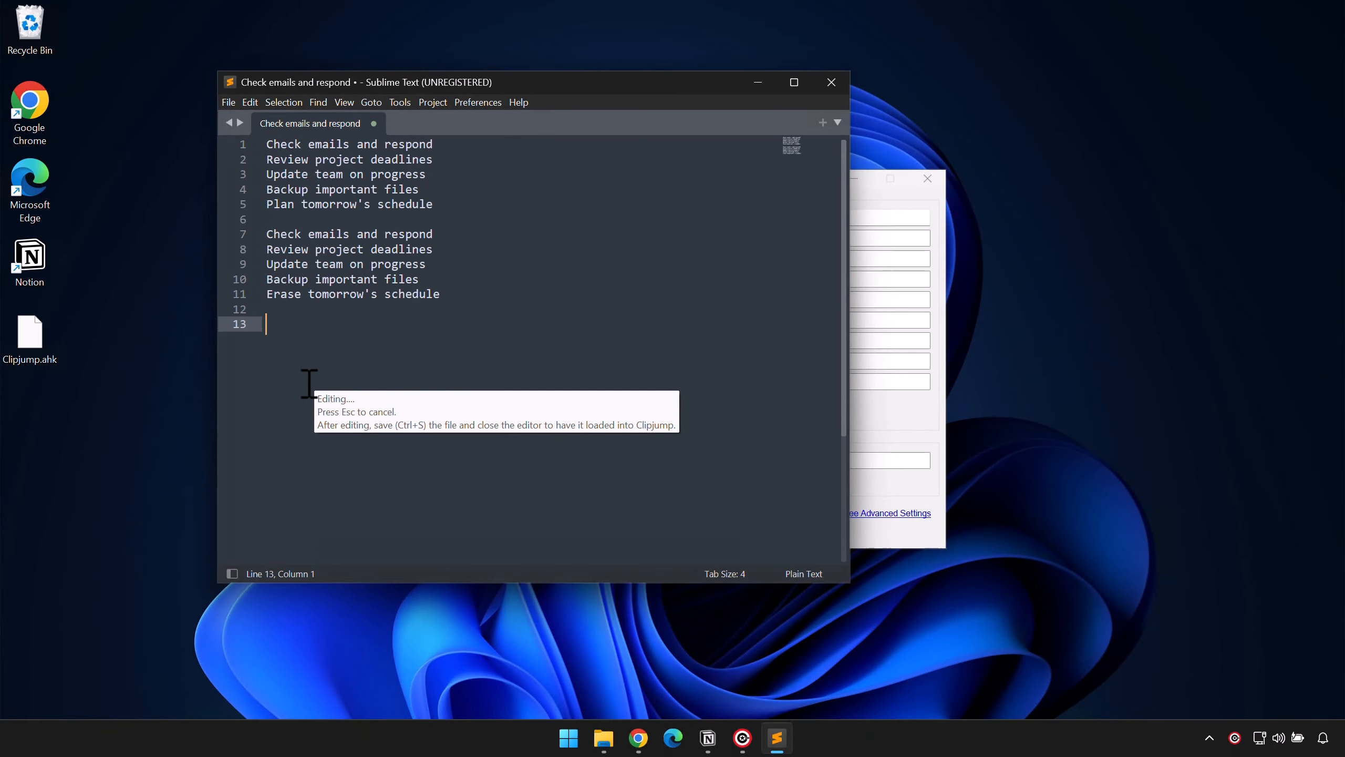
Edit the task list clip in Notepad, replacing "Plan" with "Delete" in the last line, and save and close it.
{"action": "key", "text": "ctrl+h"}
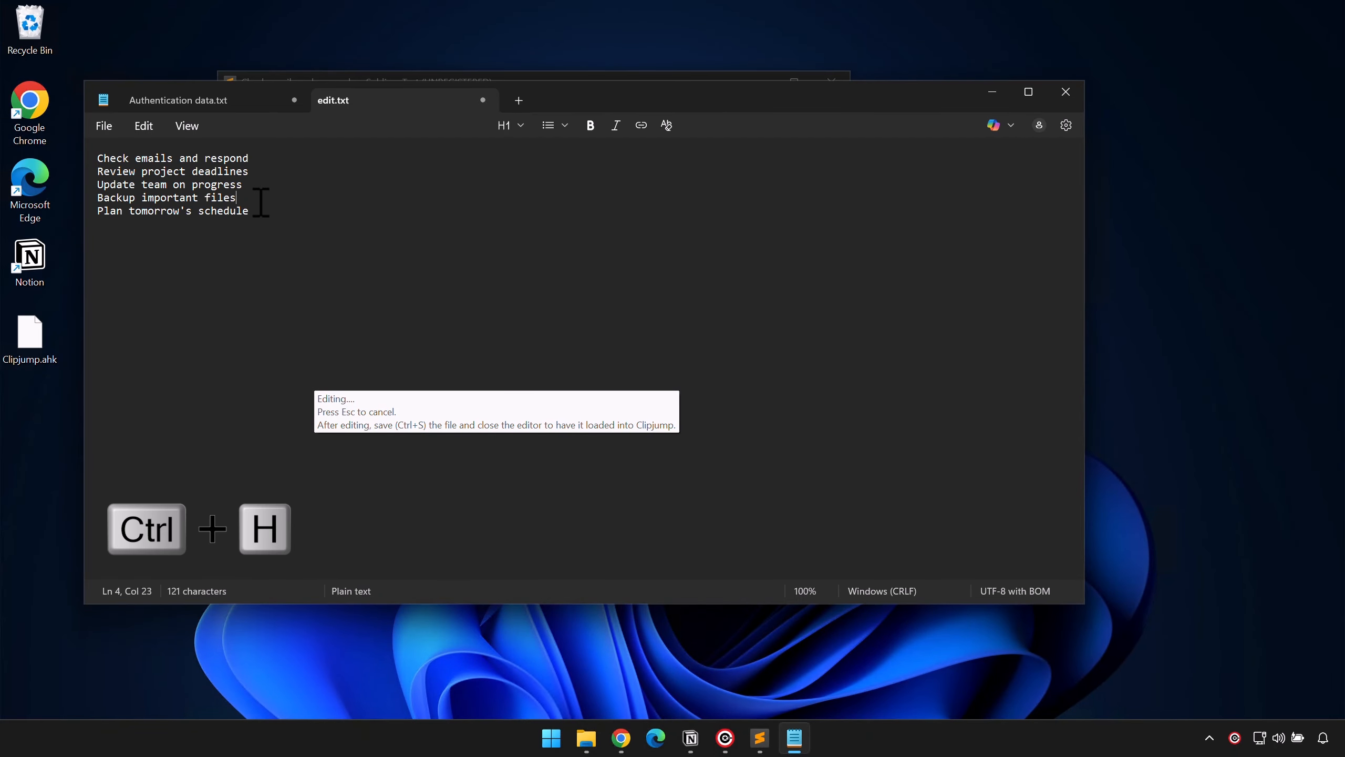
{"action": "key", "text": "ctrl+shift+Right"}
{"action": "key", "text": "BackSpace"}
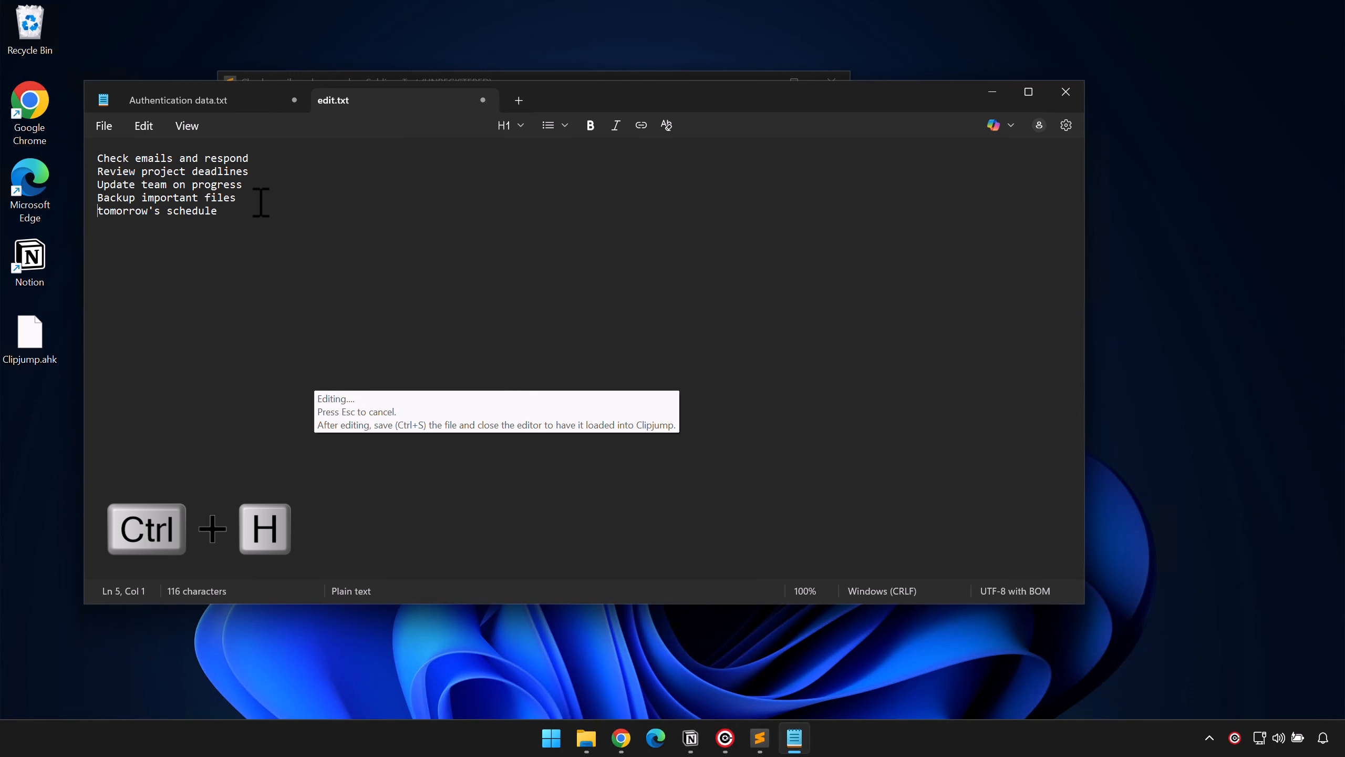
{"action": "type", "text": "Delete"}
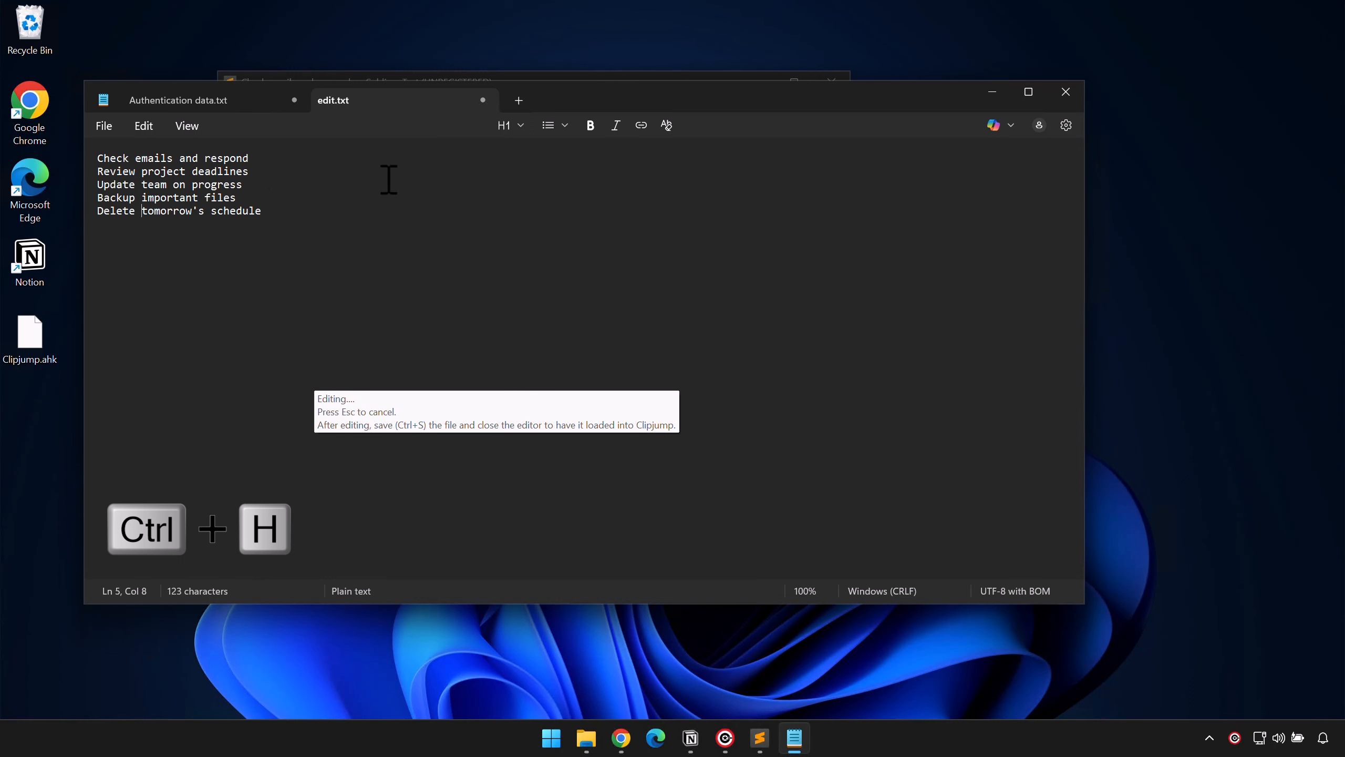
{"action": "key", "text": "ctrl+s"}
{"action": "left_click", "coordinate": [1065, 101]}
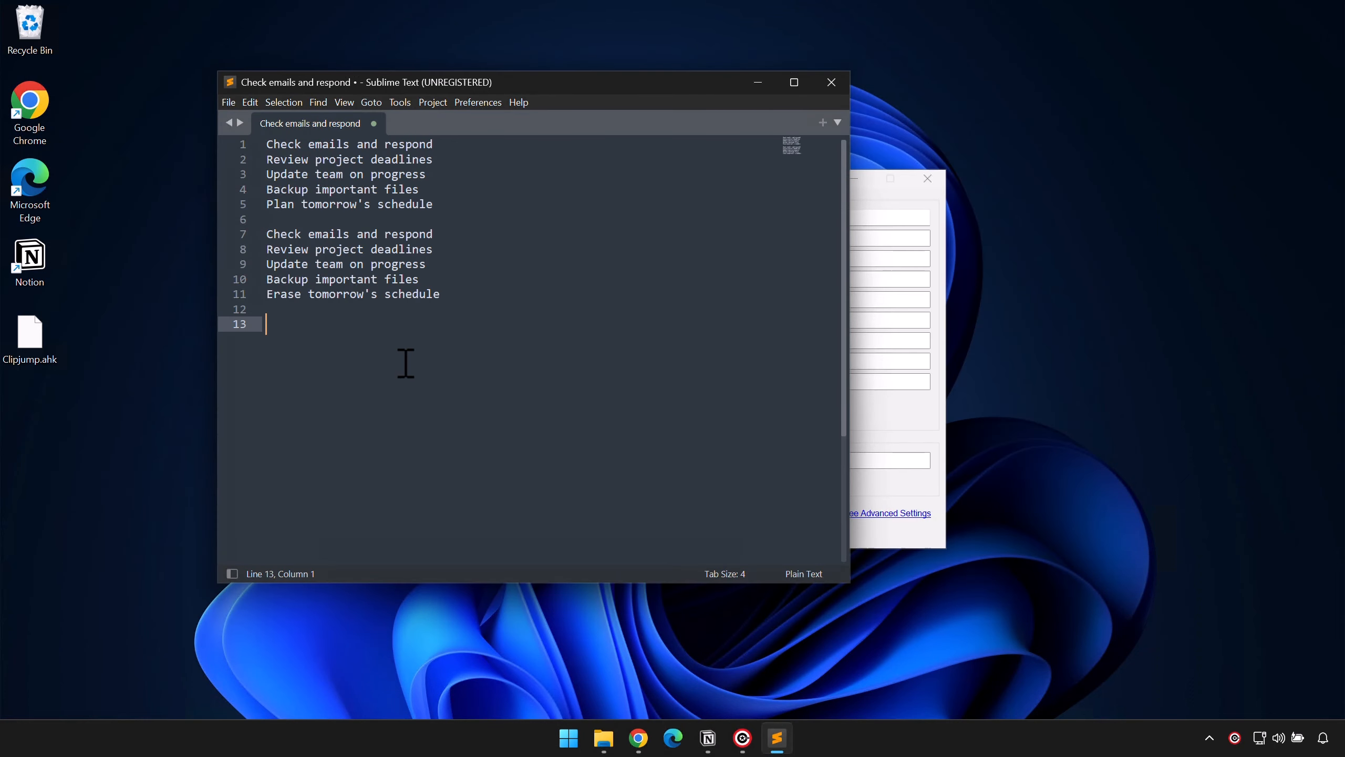
Paste the edited task list at line 13 in Sublime Text and place the cursor on line 19.
{"action": "key", "text": "ctrl+v"}
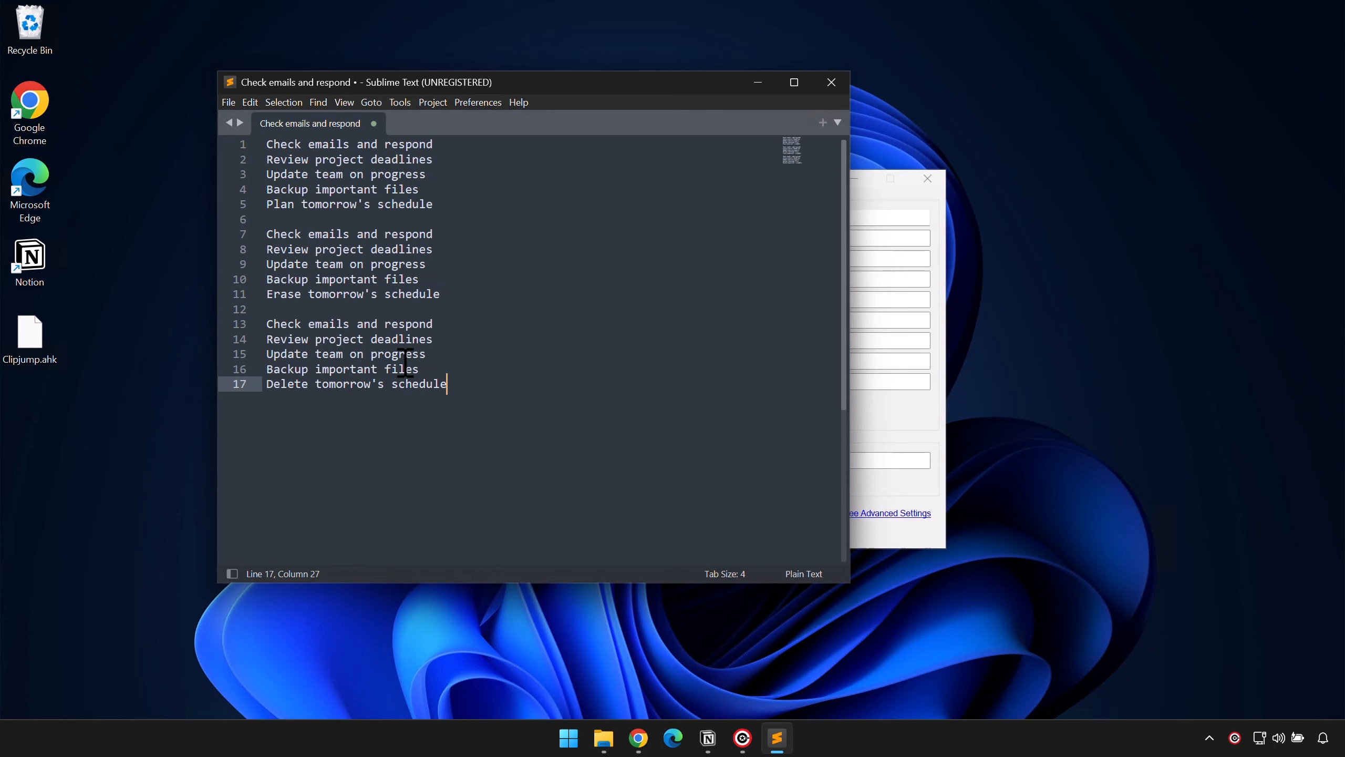
{"action": "key", "text": "Return"}
{"action": "key", "text": "Return"}
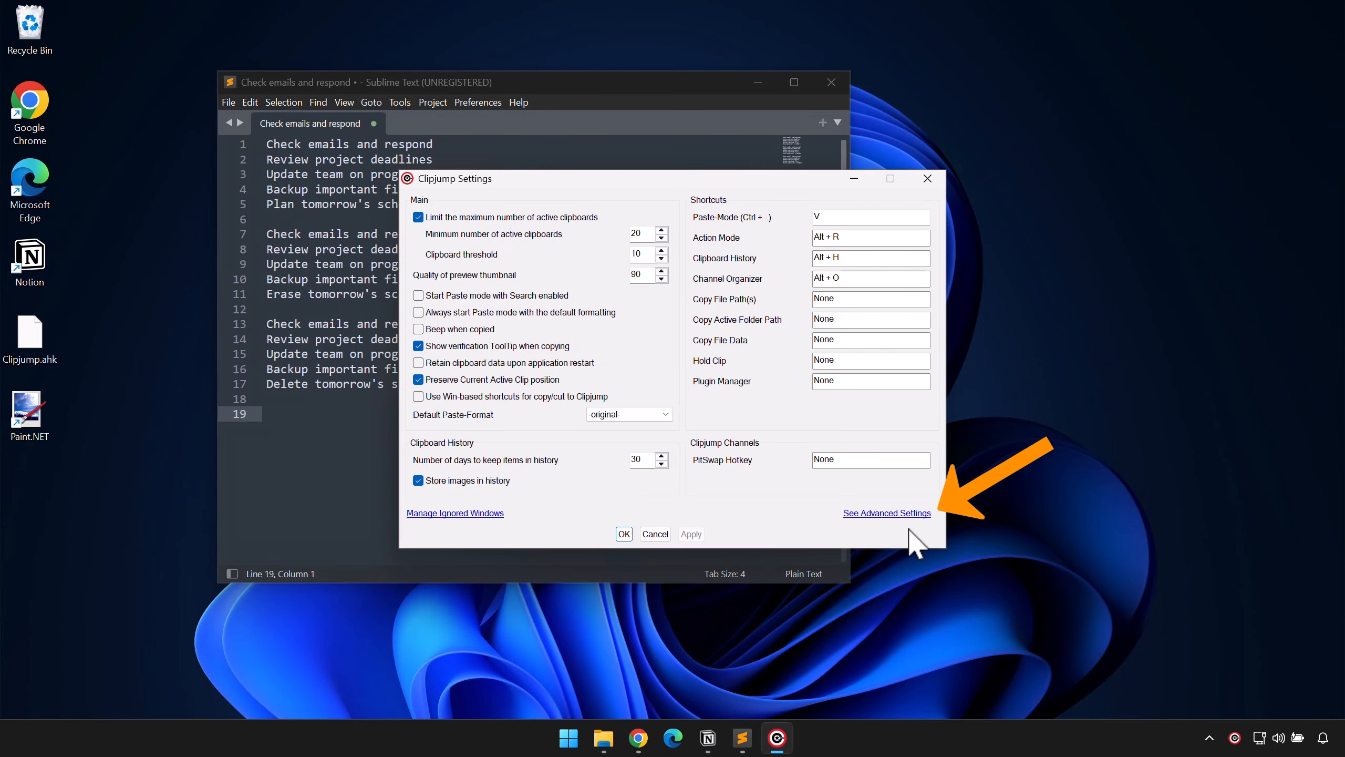
Open Clipjump's advanced settings file, set default_image_editor to PaintDotNet.exe, and close the file.
{"action": "left_click", "coordinate": [922, 512]}
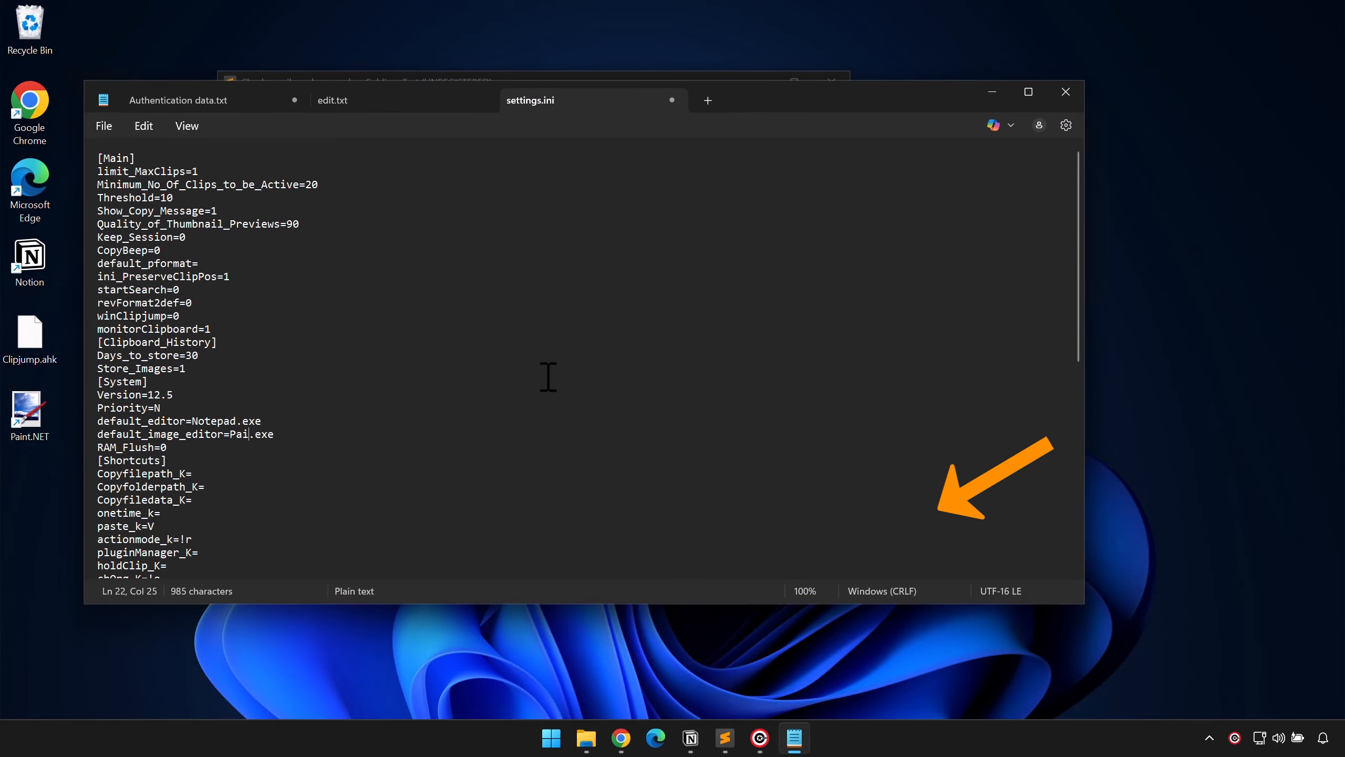
{"action": "type", "text": "ntDotNet"}
{"action": "left_click", "coordinate": [1066, 92]}
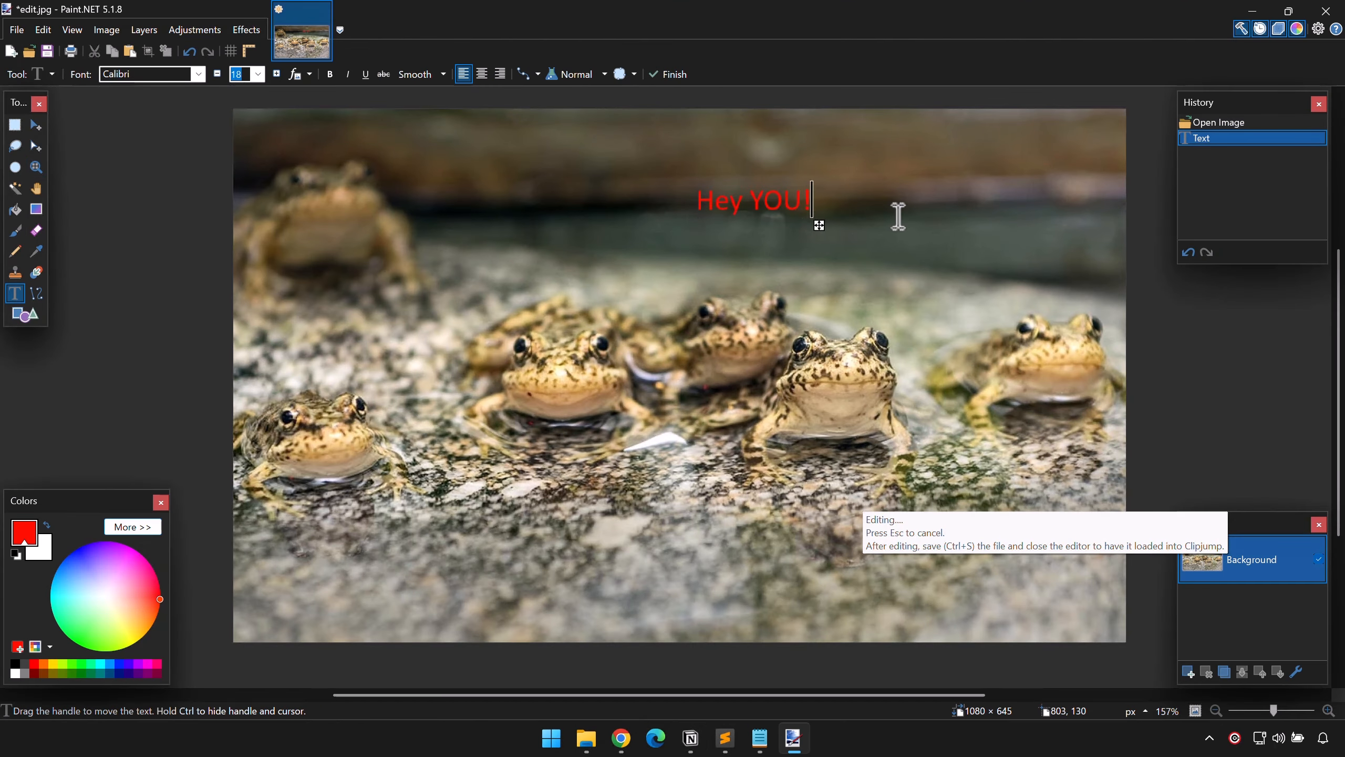
Draw a red diagonal arrow pointing down to the frog beneath and left of the "Hey YOU!" text, save edit.jpg and close the editor.
{"action": "left_click", "coordinate": [36, 293]}
{"action": "left_click_drag", "start_coordinate": [453, 162], "coordinate": [588, 282]}
{"action": "key", "text": "ctrl+s"}
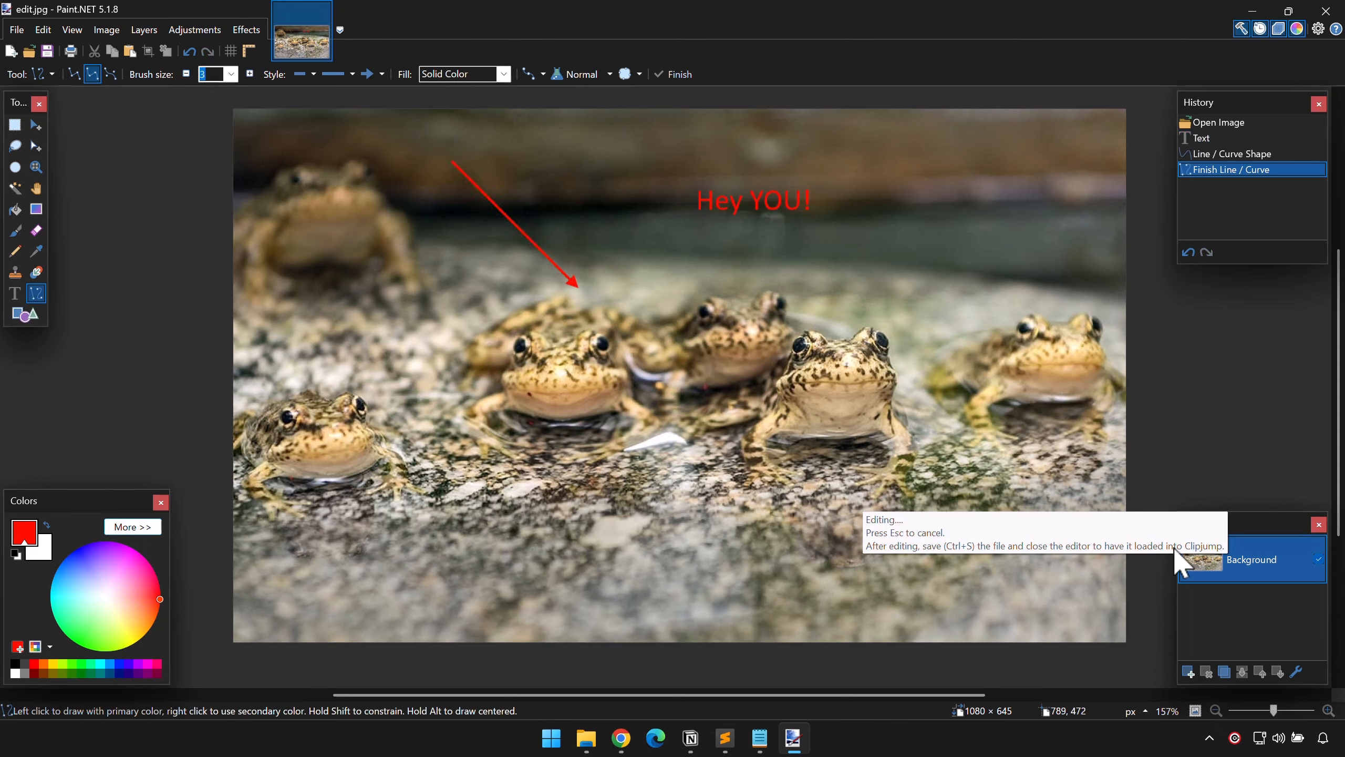
{"action": "key", "text": "alt+F4"}
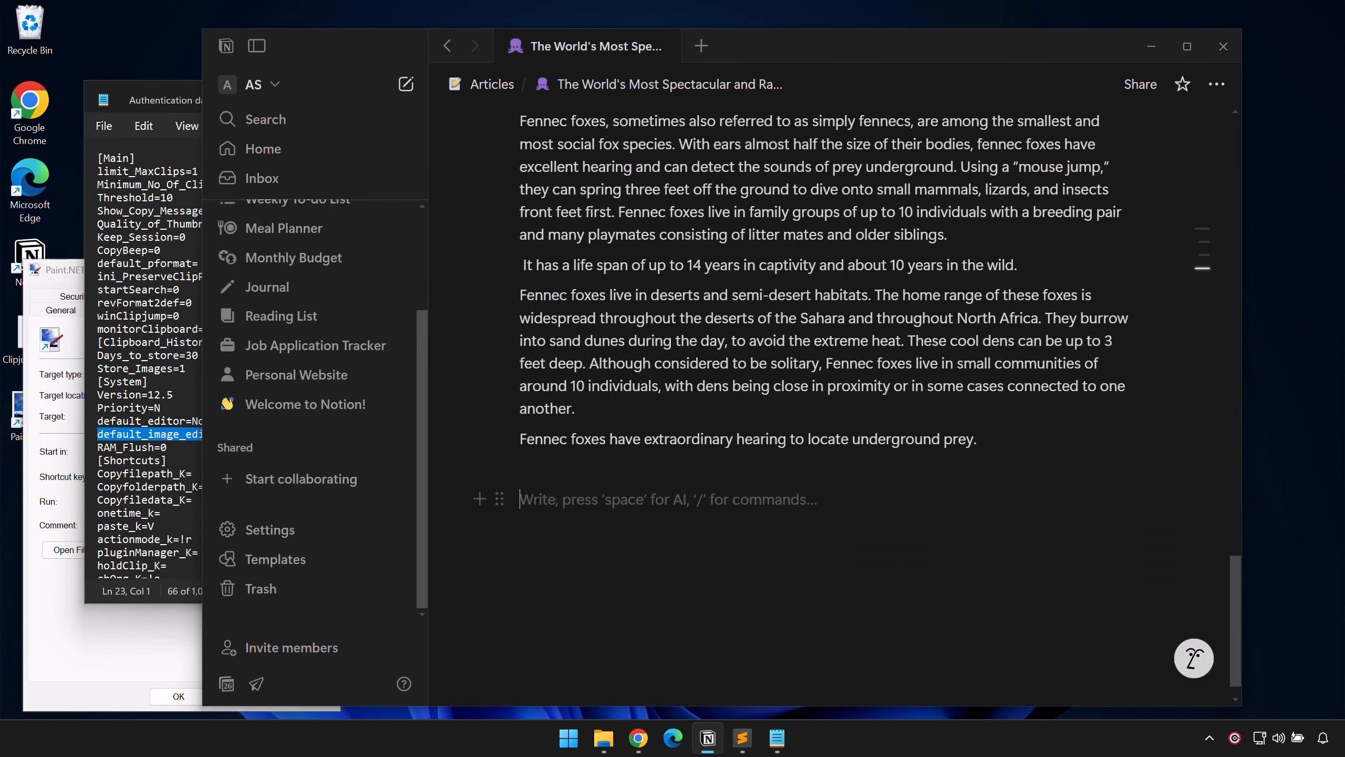
{"action": "key", "text": "alt+F4"}
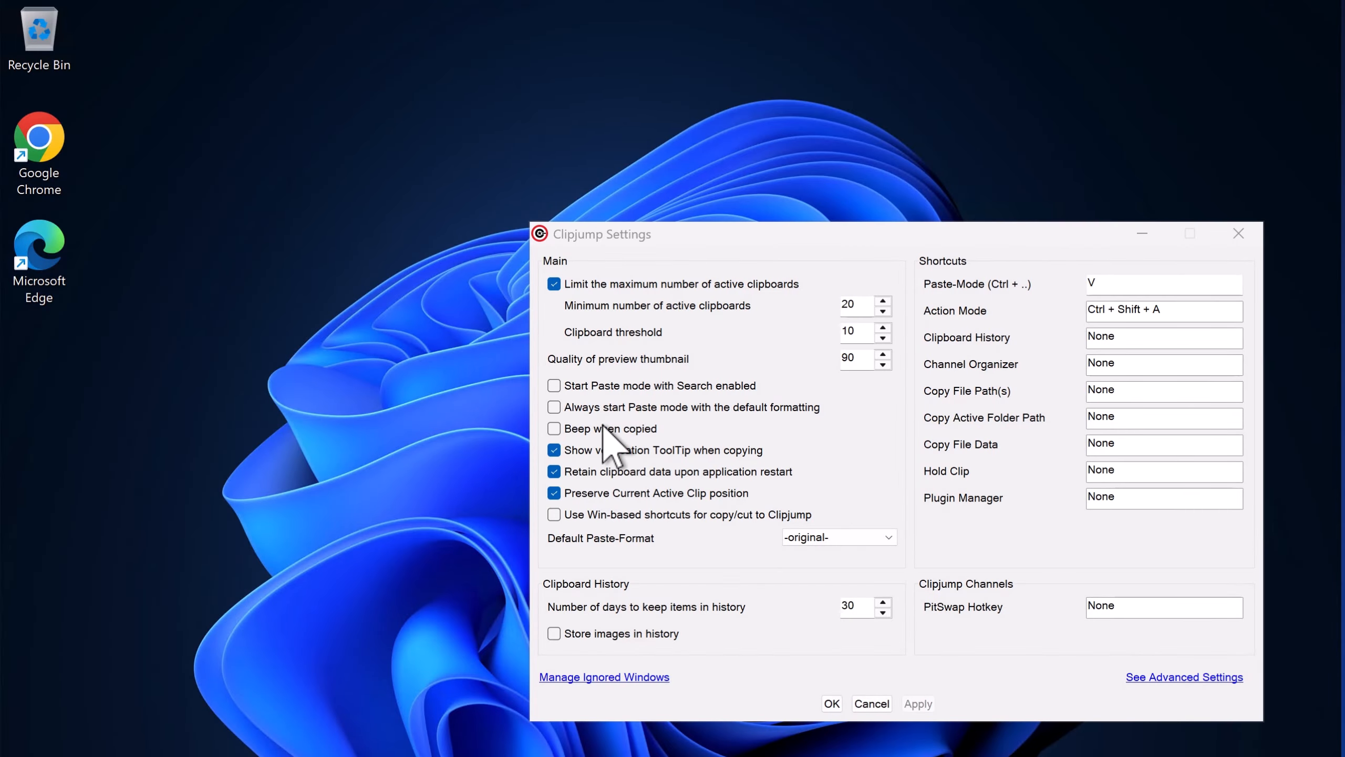
Enable and apply the beep when copied setting, and copy the Google Chrome and Microsoft Edge desktop shortcuts.
{"action": "left_click", "coordinate": [610, 430]}
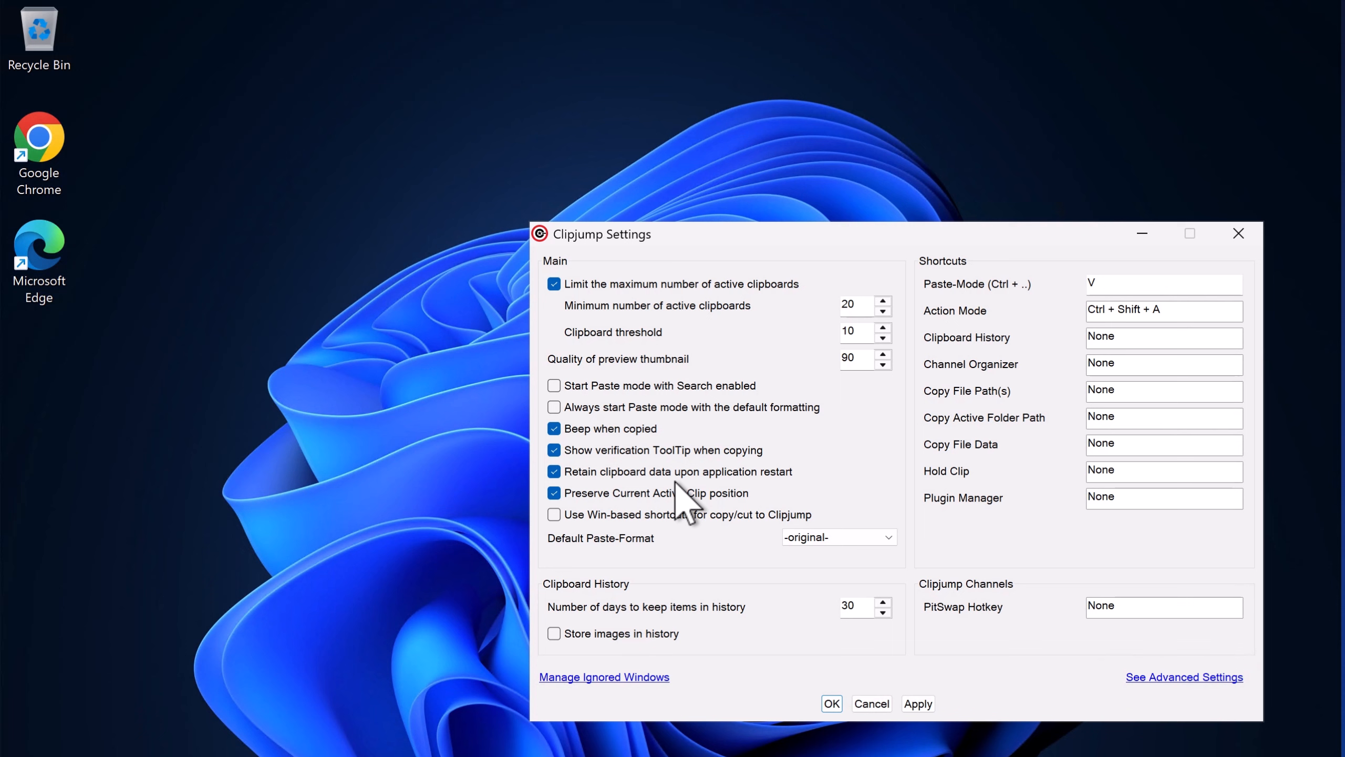
{"action": "left_click", "coordinate": [918, 703]}
{"action": "left_click", "coordinate": [147, 150]}
{"action": "key", "text": "ctrl+c"}
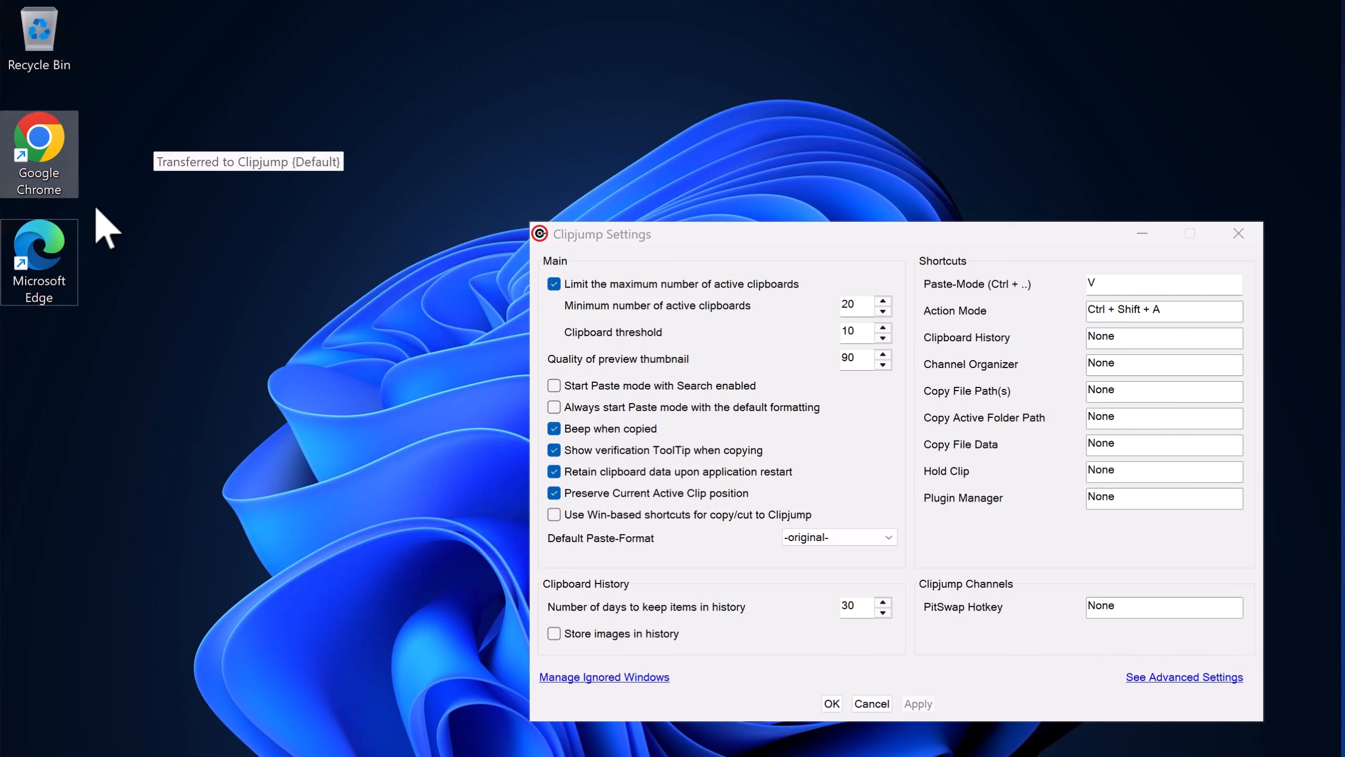
{"action": "left_click_drag", "start_coordinate": [31, 432], "coordinate": [97, 160]}
{"action": "key", "text": "ctrl+c"}
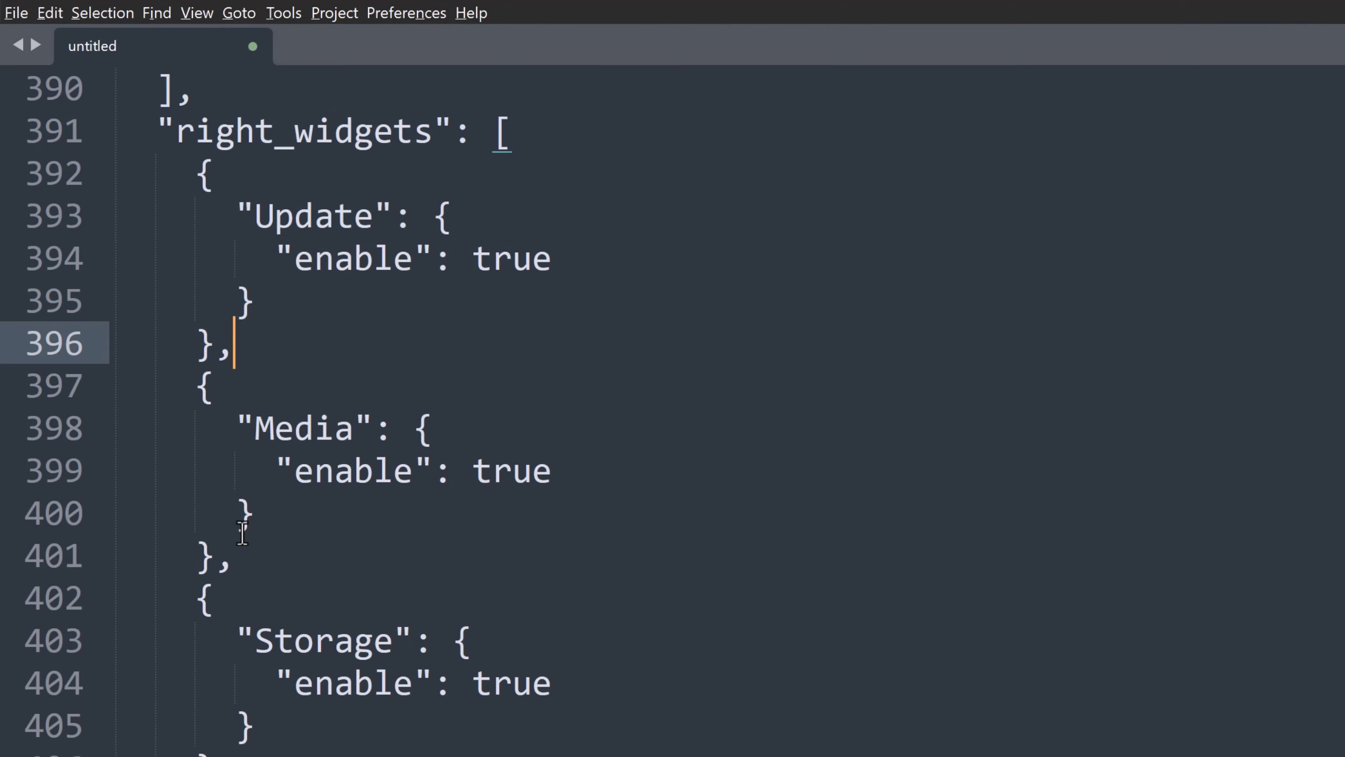
Extend the selection from the end of line 396 five lines up to line 391 in Sublime Text and copy it.
{"action": "key", "text": "shift+Up"}
{"action": "key", "text": "shift+Up"}
{"action": "key", "text": "shift+Up"}
{"action": "key", "text": "shift+Up"}
{"action": "key", "text": "shift+Up"}
{"action": "key", "text": "ctrl+c"}
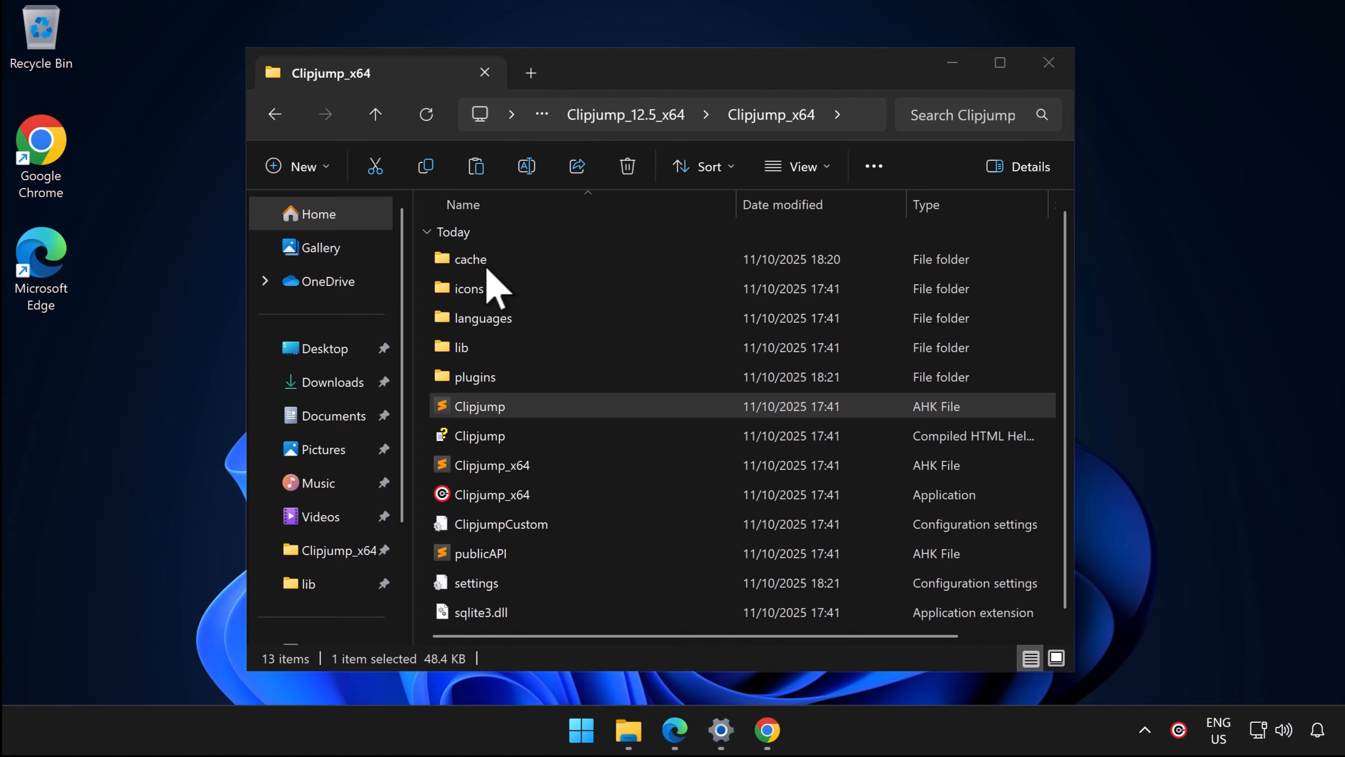
Look into Clipjump's cache folder and examine the source code in Clipjump.ahk.
{"action": "double_click", "coordinate": [484, 268]}
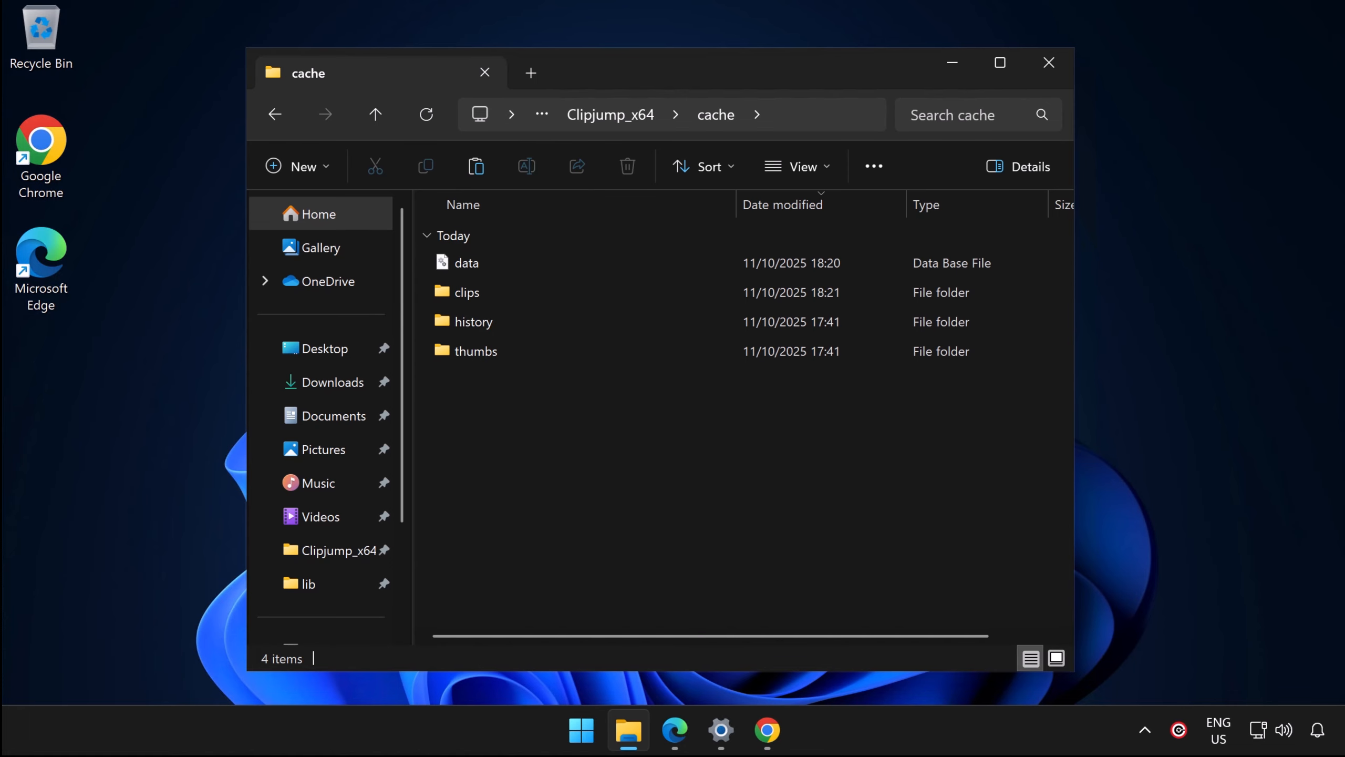
{"action": "left_click", "coordinate": [270, 118]}
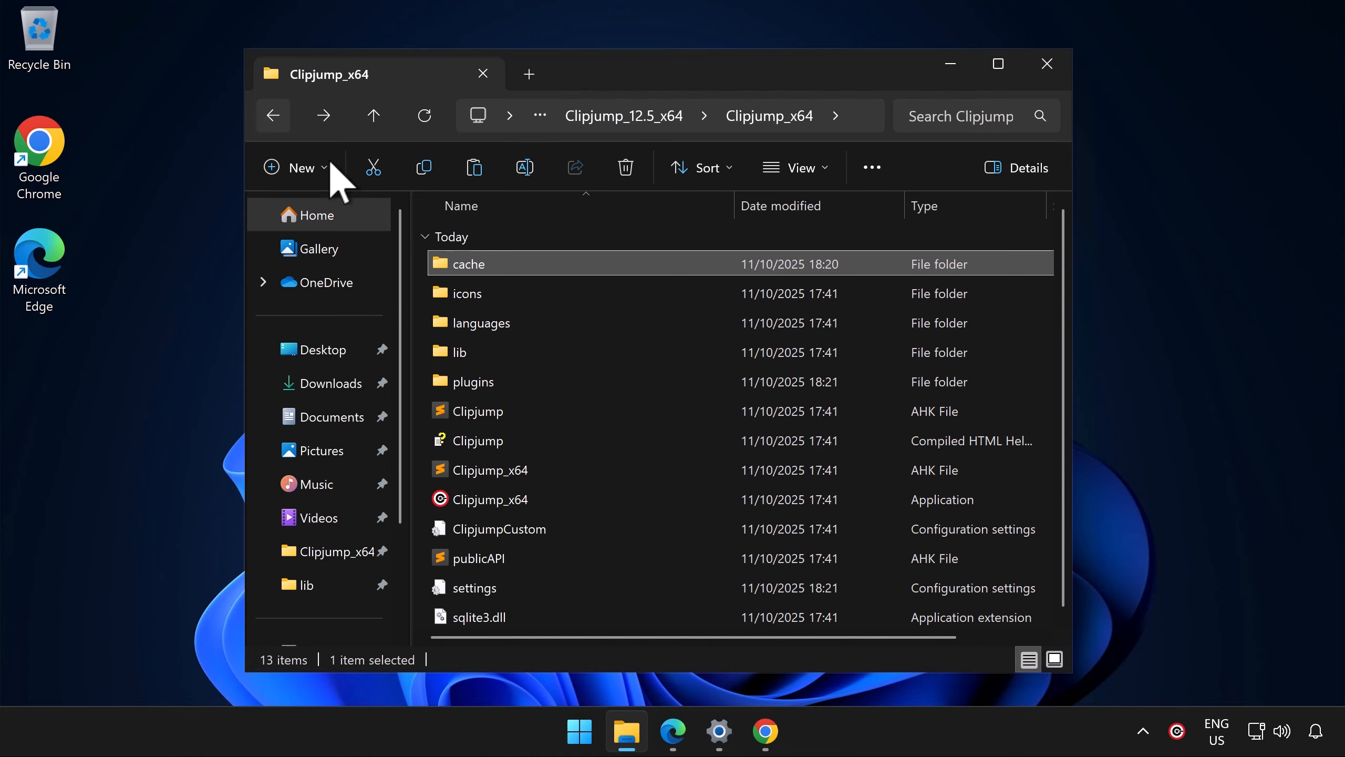
{"action": "double_click", "coordinate": [527, 416]}
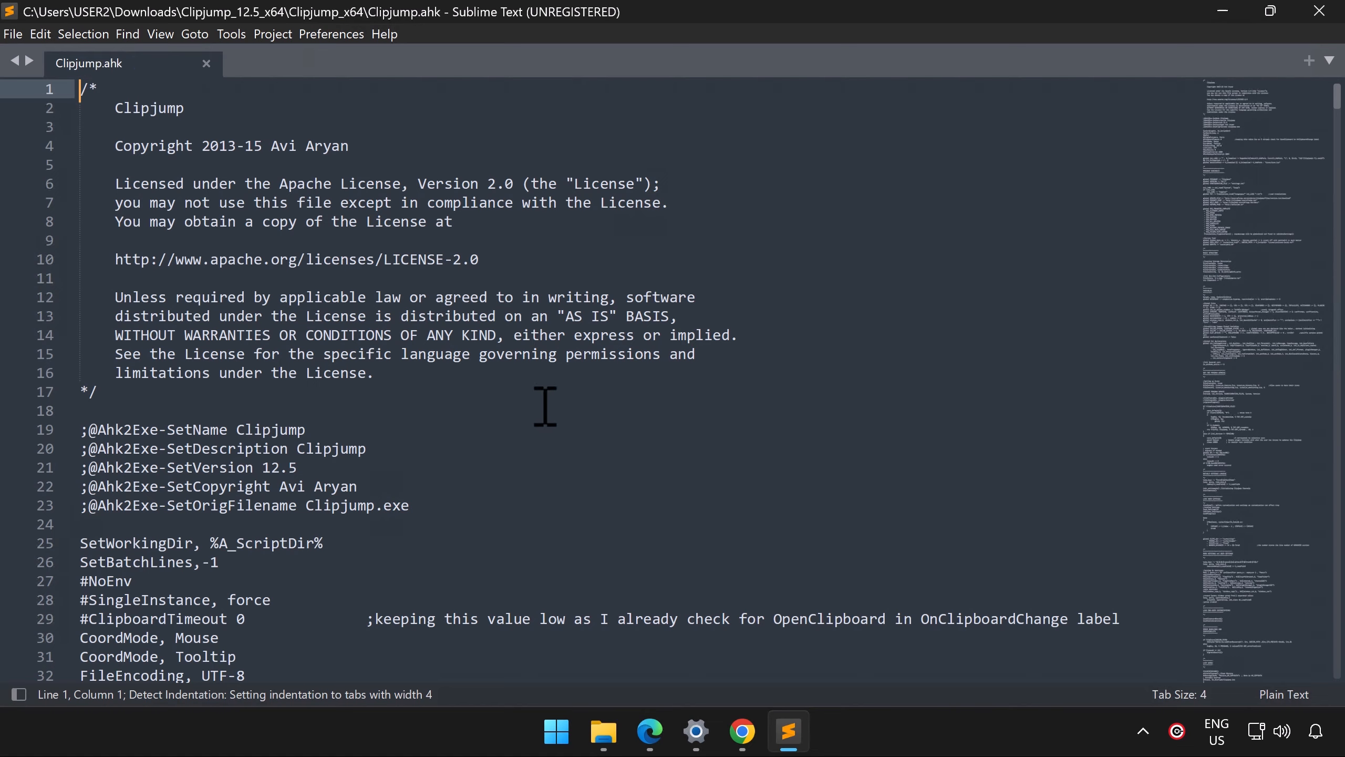
{"action": "left_click_drag", "start_coordinate": [1274, 100], "coordinate": [1273, 371]}
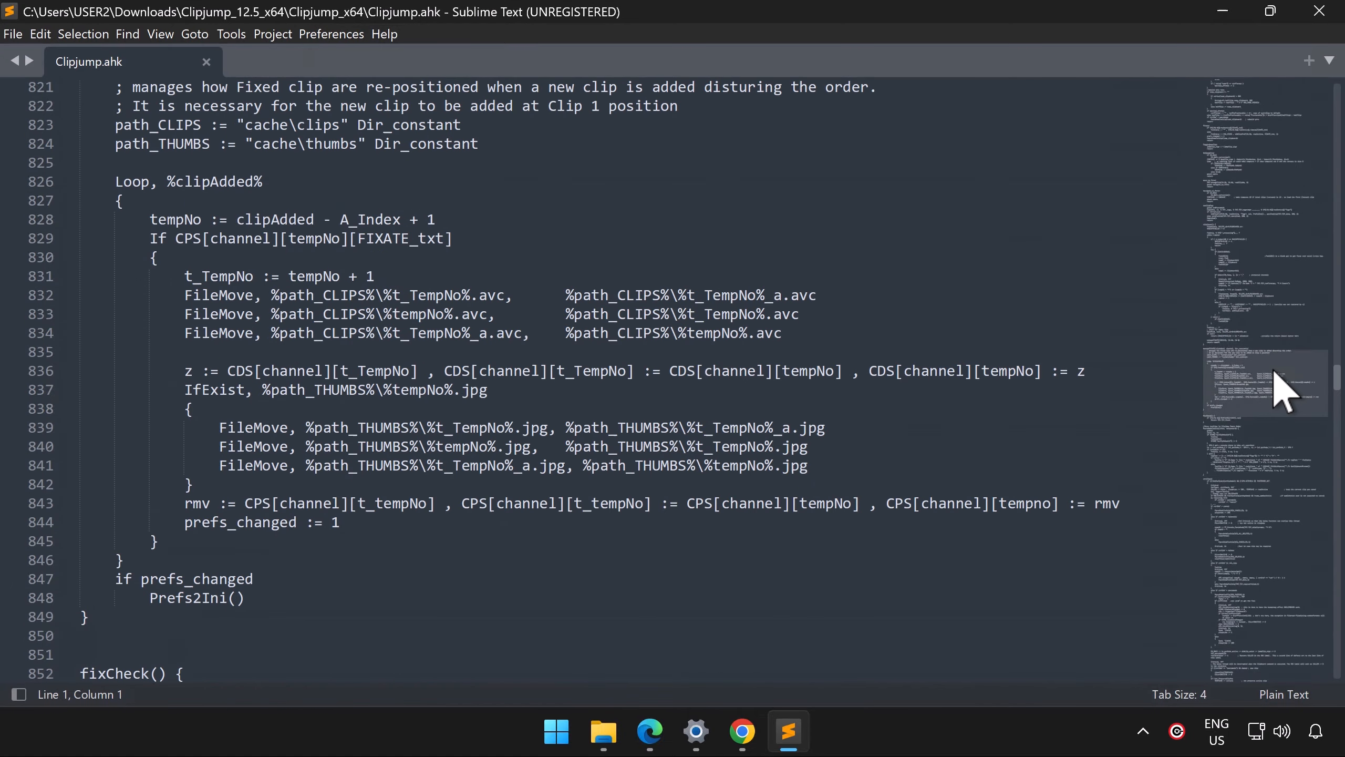
{"action": "left_click", "coordinate": [1221, 11]}
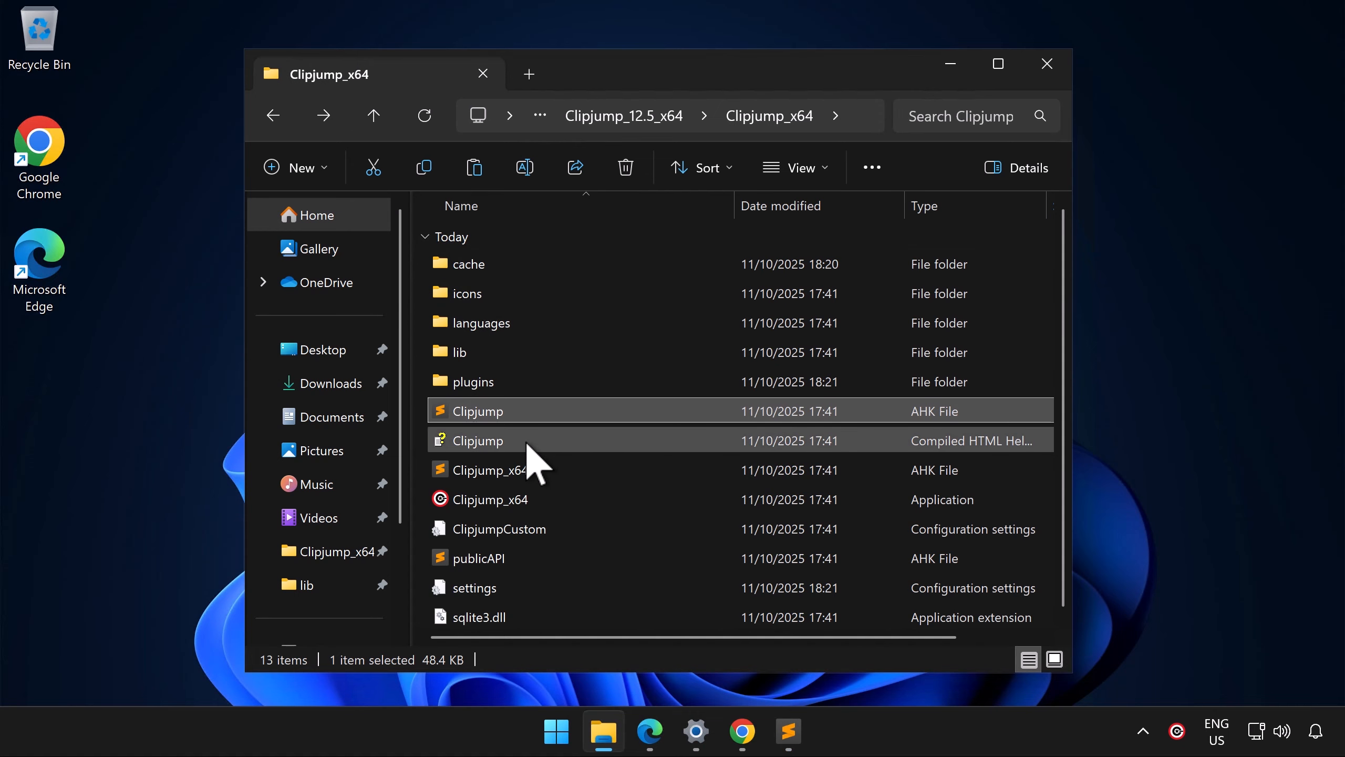
Open publicAPI.ahk from the Clipjump_x64 folder and examine its code through to the end.
{"action": "left_click", "coordinate": [521, 554]}
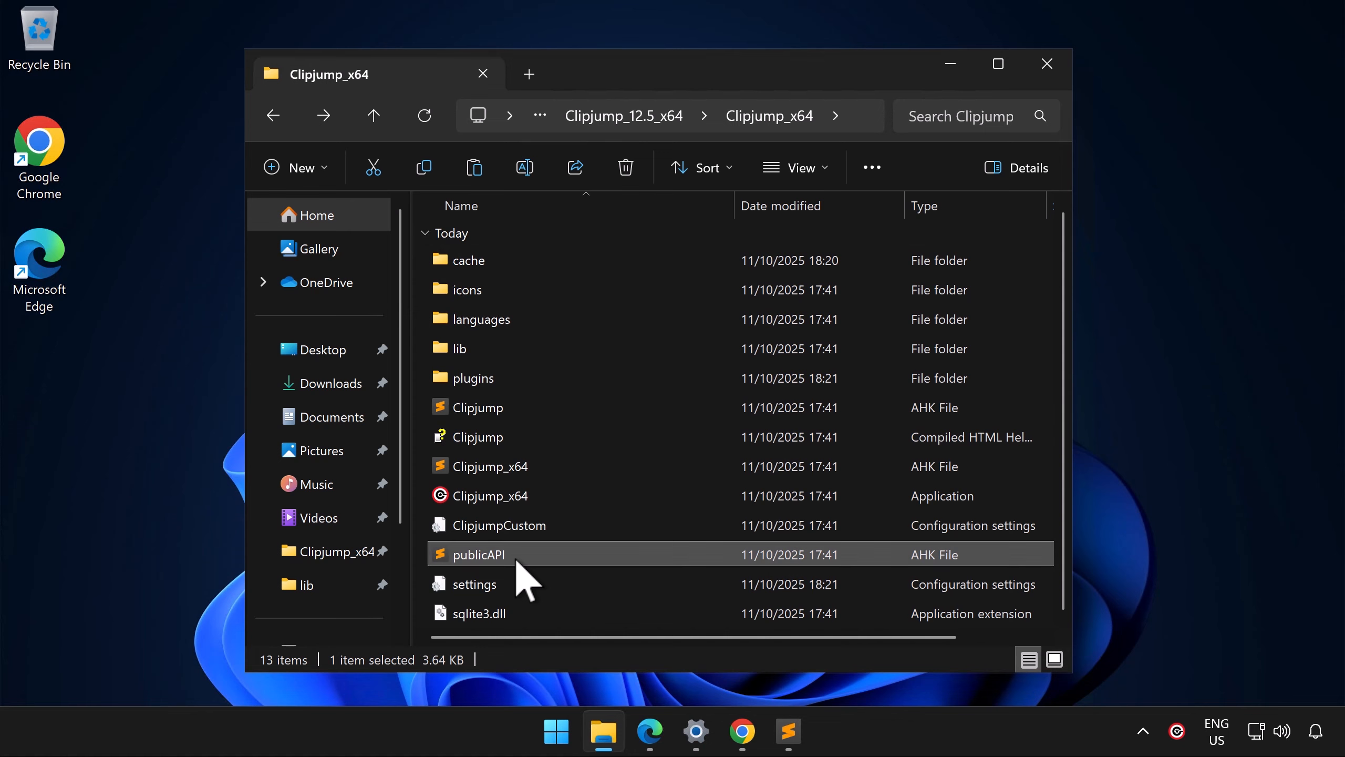
{"action": "left_click", "coordinate": [497, 563], "text": "ctrl"}
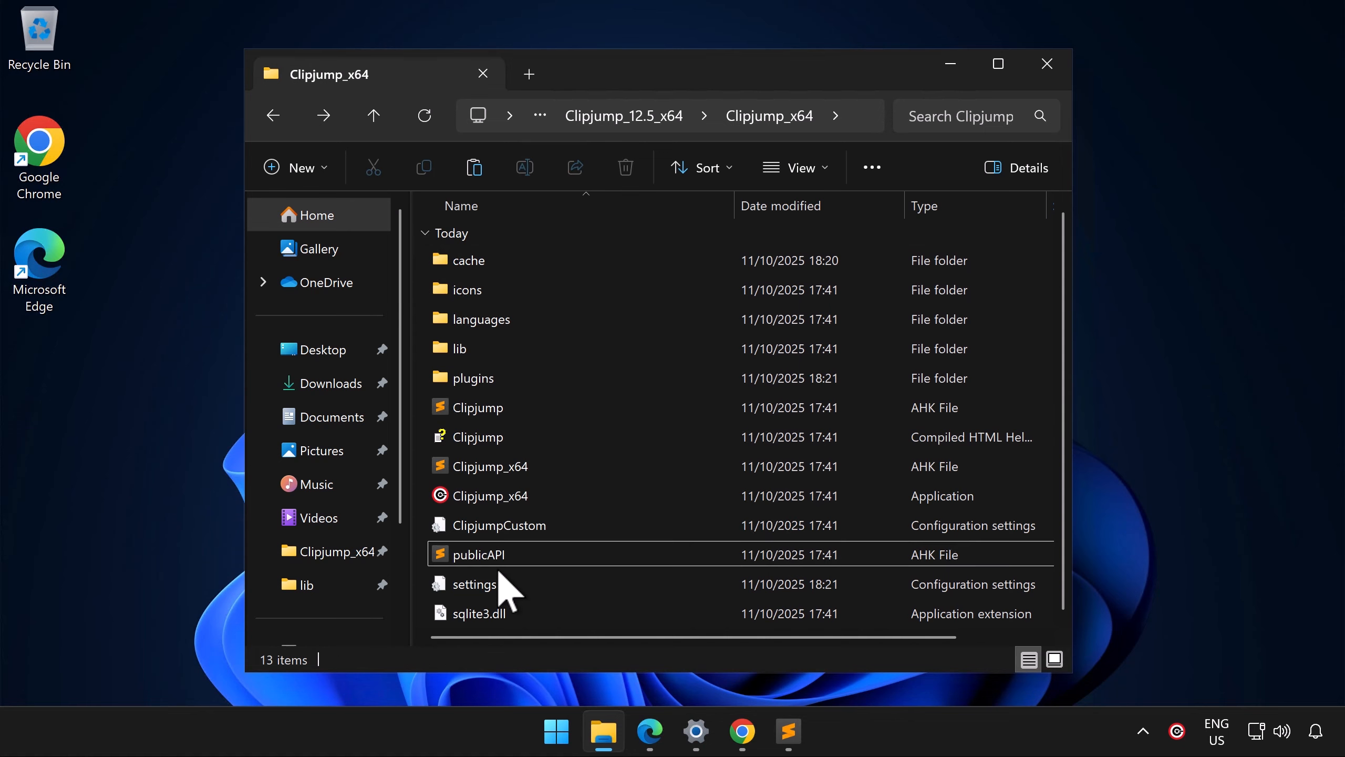
{"action": "double_click", "coordinate": [498, 563]}
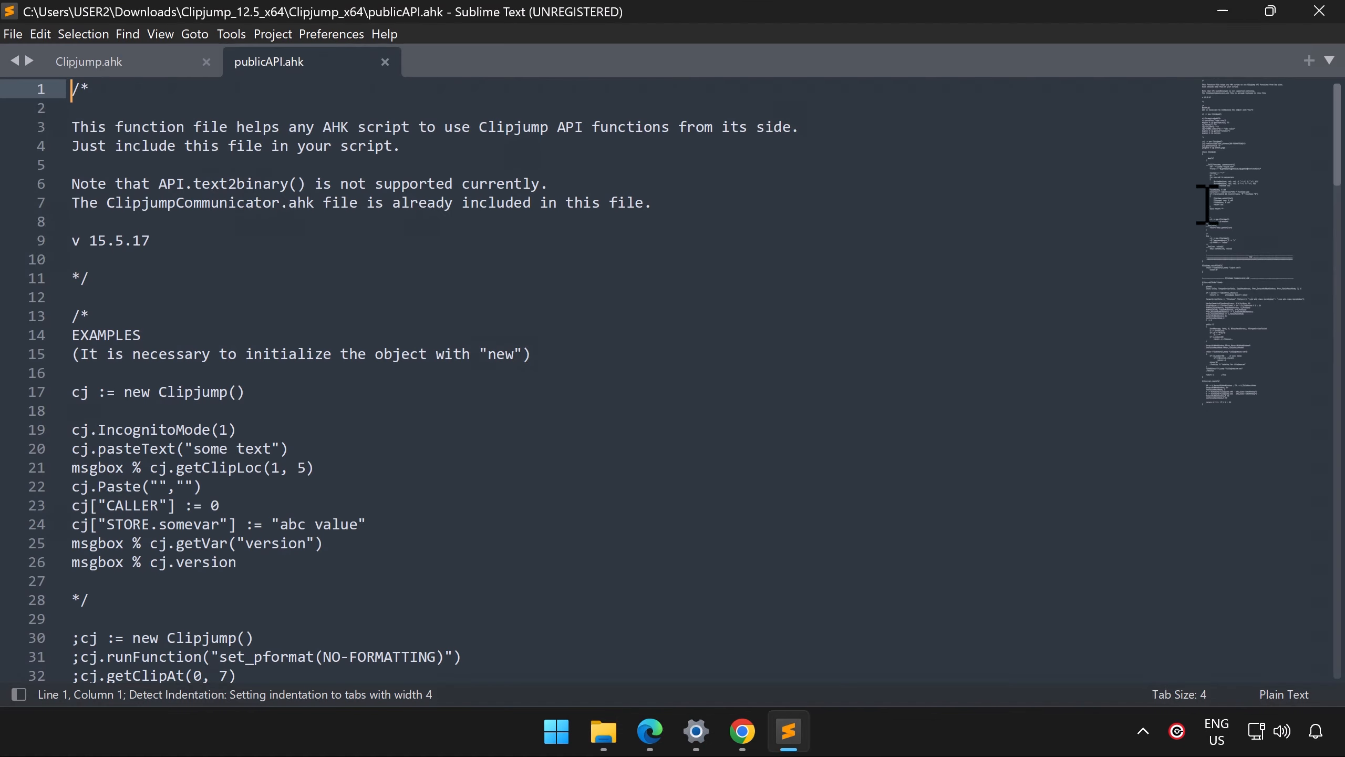
{"action": "left_click_drag", "start_coordinate": [1301, 123], "coordinate": [1286, 435]}
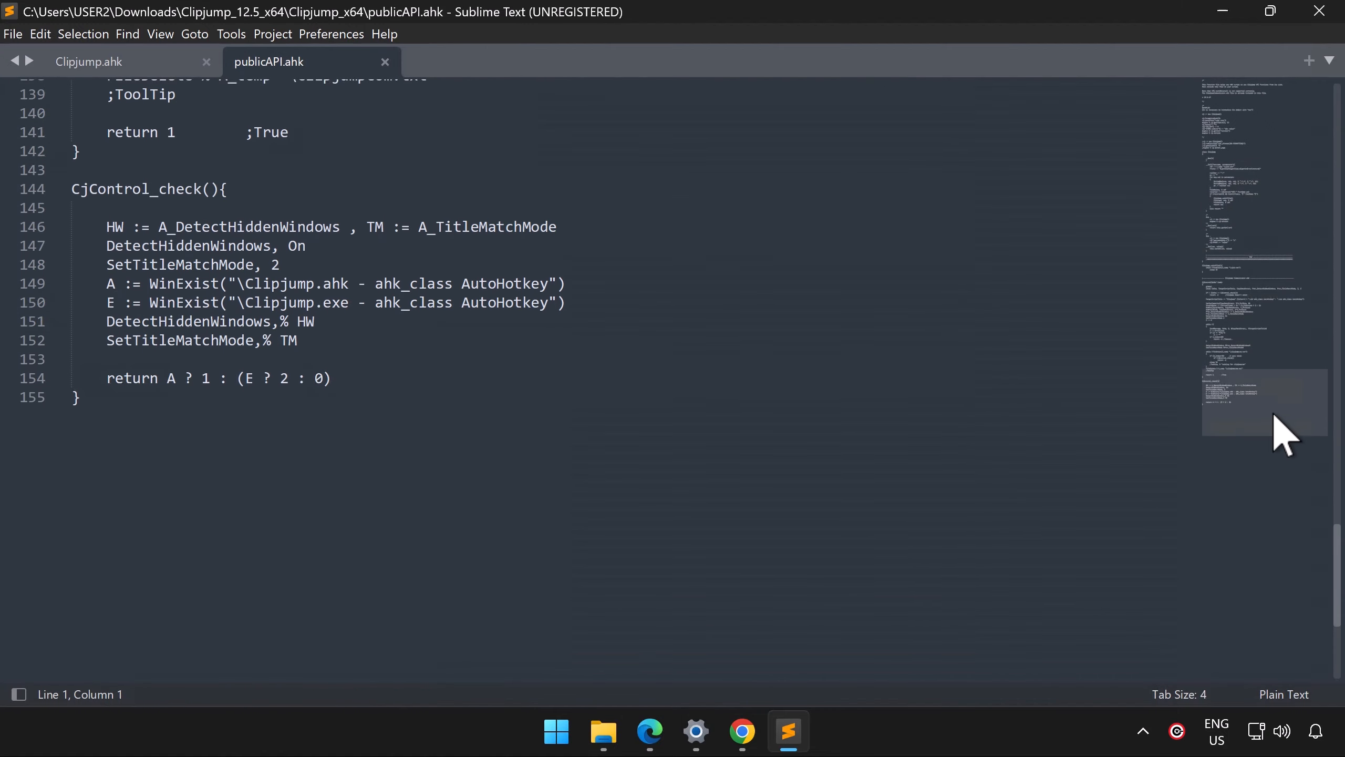
{"action": "left_click", "coordinate": [1220, 13]}
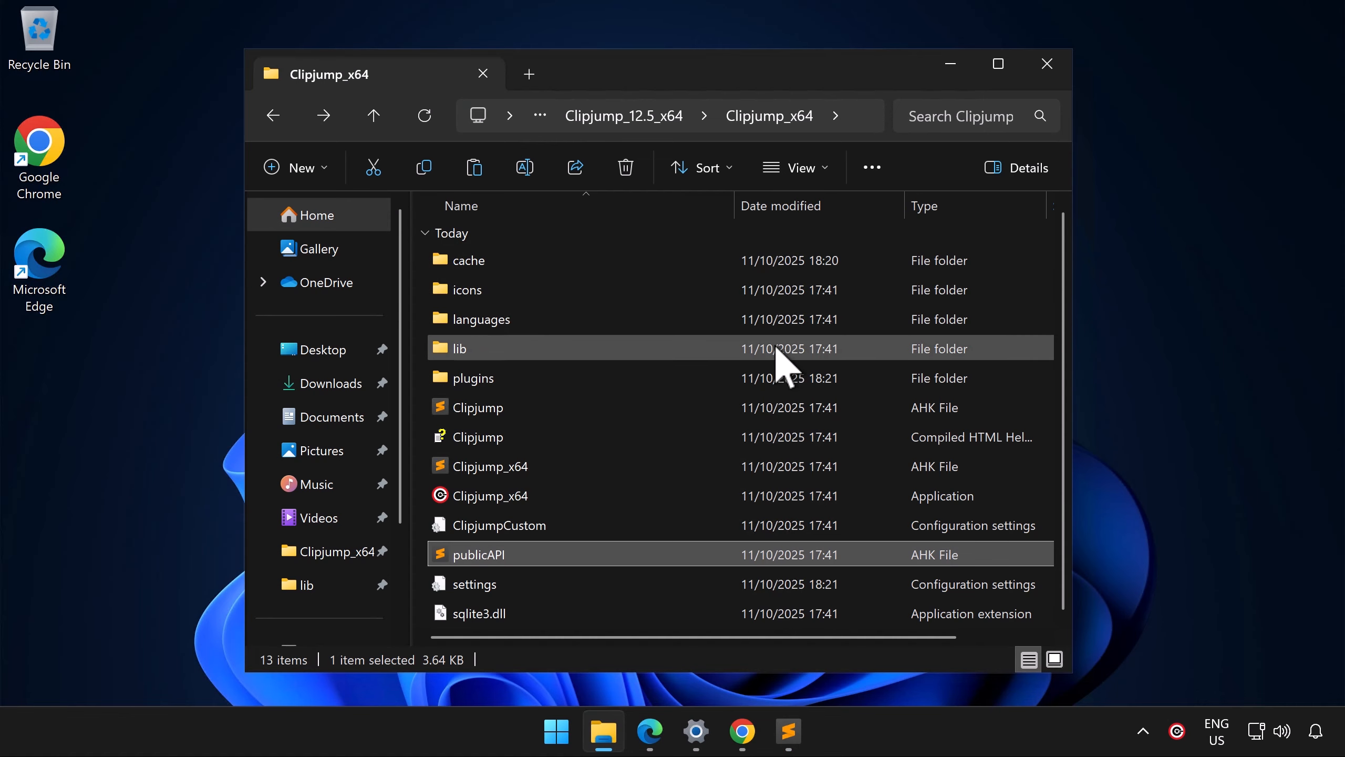
Open updateClipjumpClipboard.ahk from the plugins folder and restart Clipjump.
{"action": "double_click", "coordinate": [713, 380]}
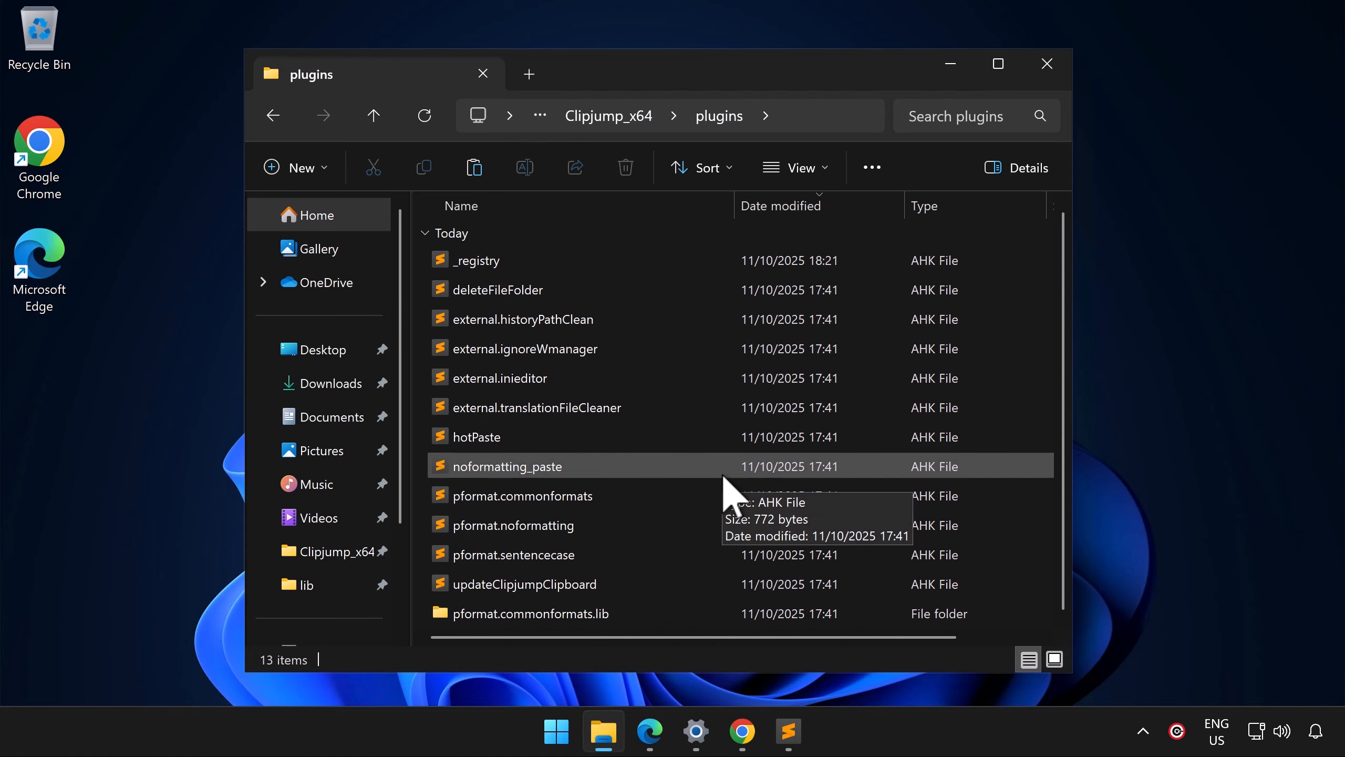
{"action": "double_click", "coordinate": [672, 584]}
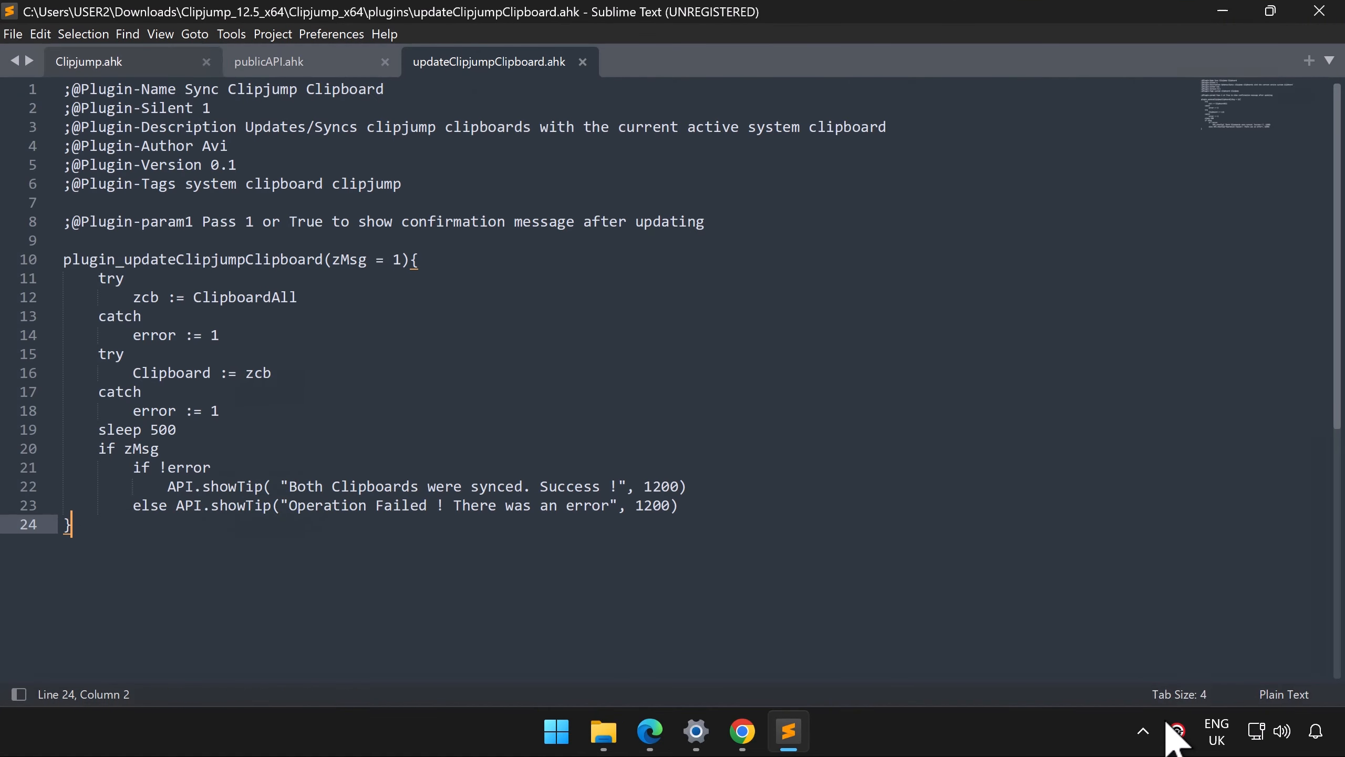
{"action": "right_click", "coordinate": [1183, 736]}
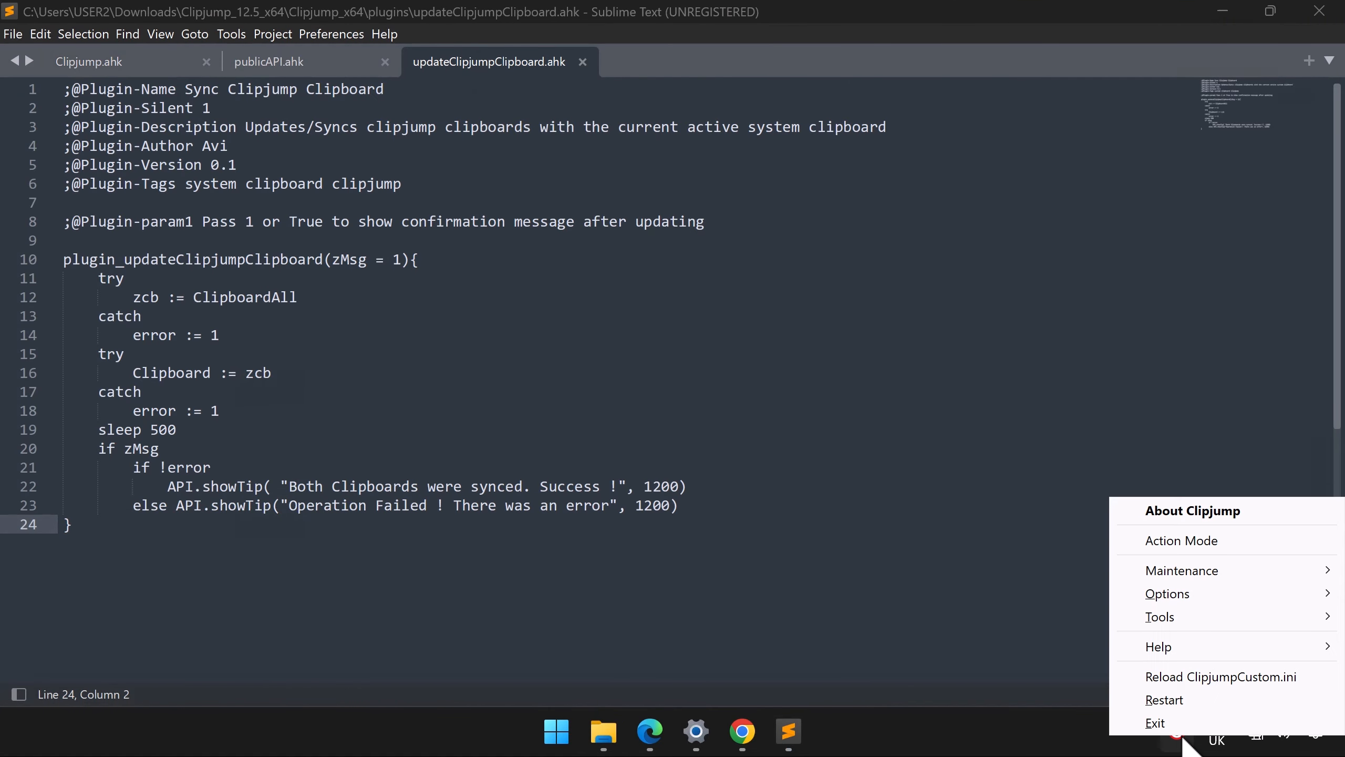
{"action": "left_click", "coordinate": [1181, 705]}
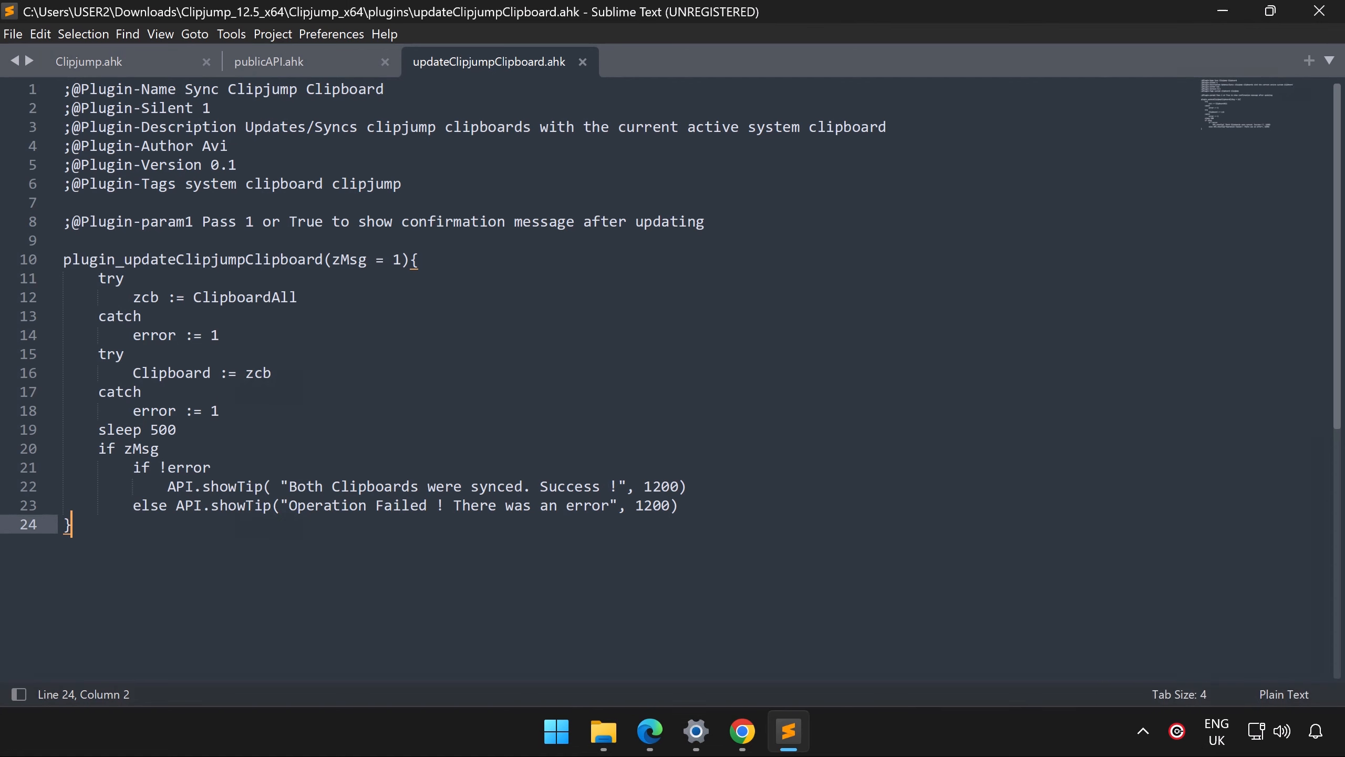
Add the Sublime Text window's class to Clipjump's ignored windows and restart Clipjump to apply the change.
{"action": "left_click", "coordinate": [847, 467]}
{"action": "right_click", "coordinate": [1176, 732]}
{"action": "mouse_move", "coordinate": [1171, 623]}
{"action": "left_click", "coordinate": [1080, 667]}
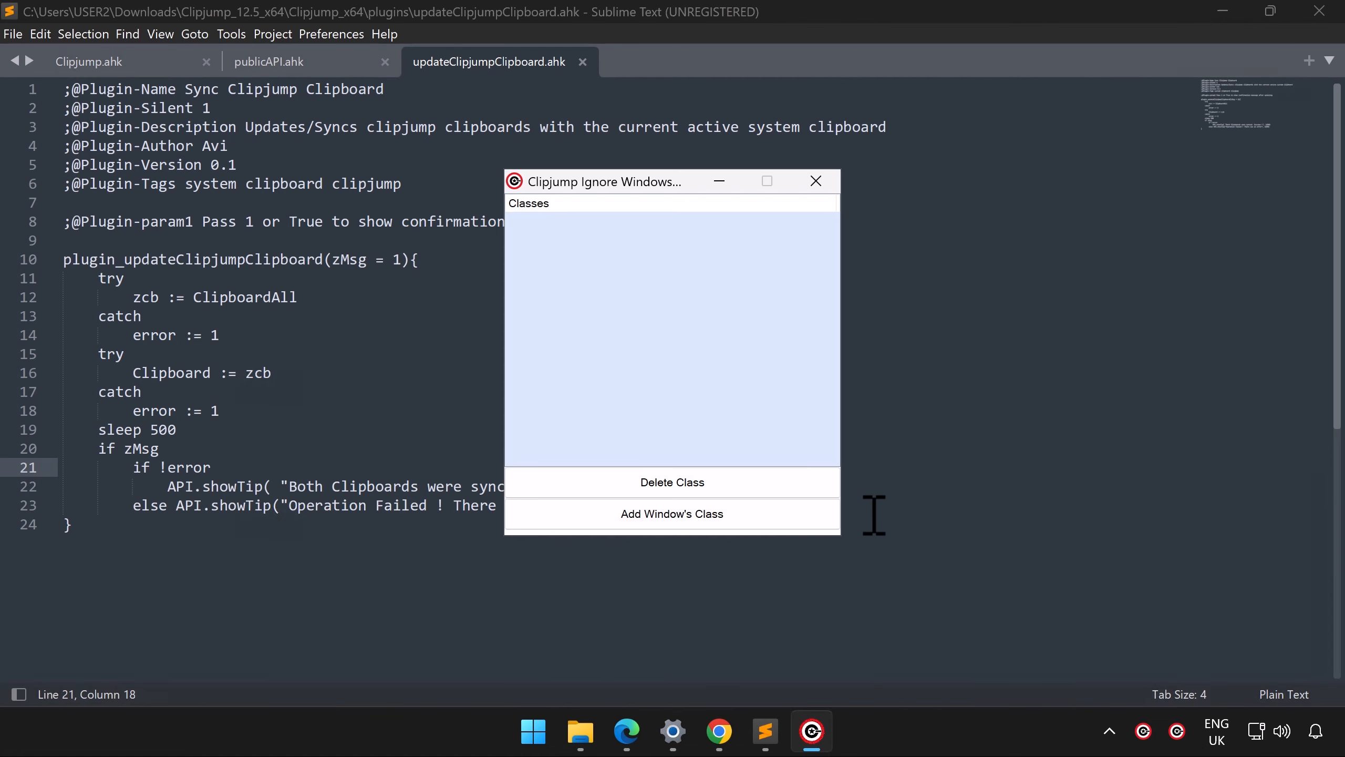
{"action": "left_click", "coordinate": [752, 521]}
{"action": "left_click", "coordinate": [978, 522]}
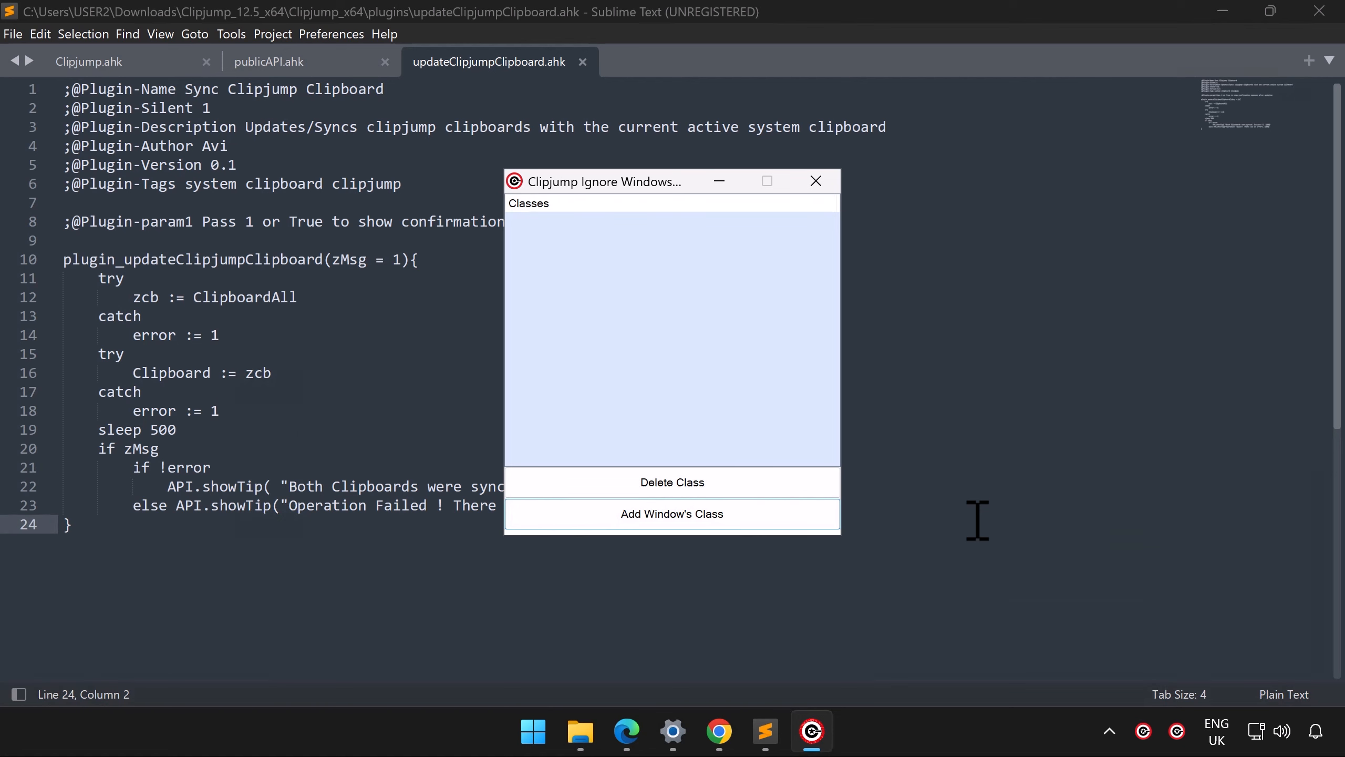
{"action": "left_click", "coordinate": [816, 182]}
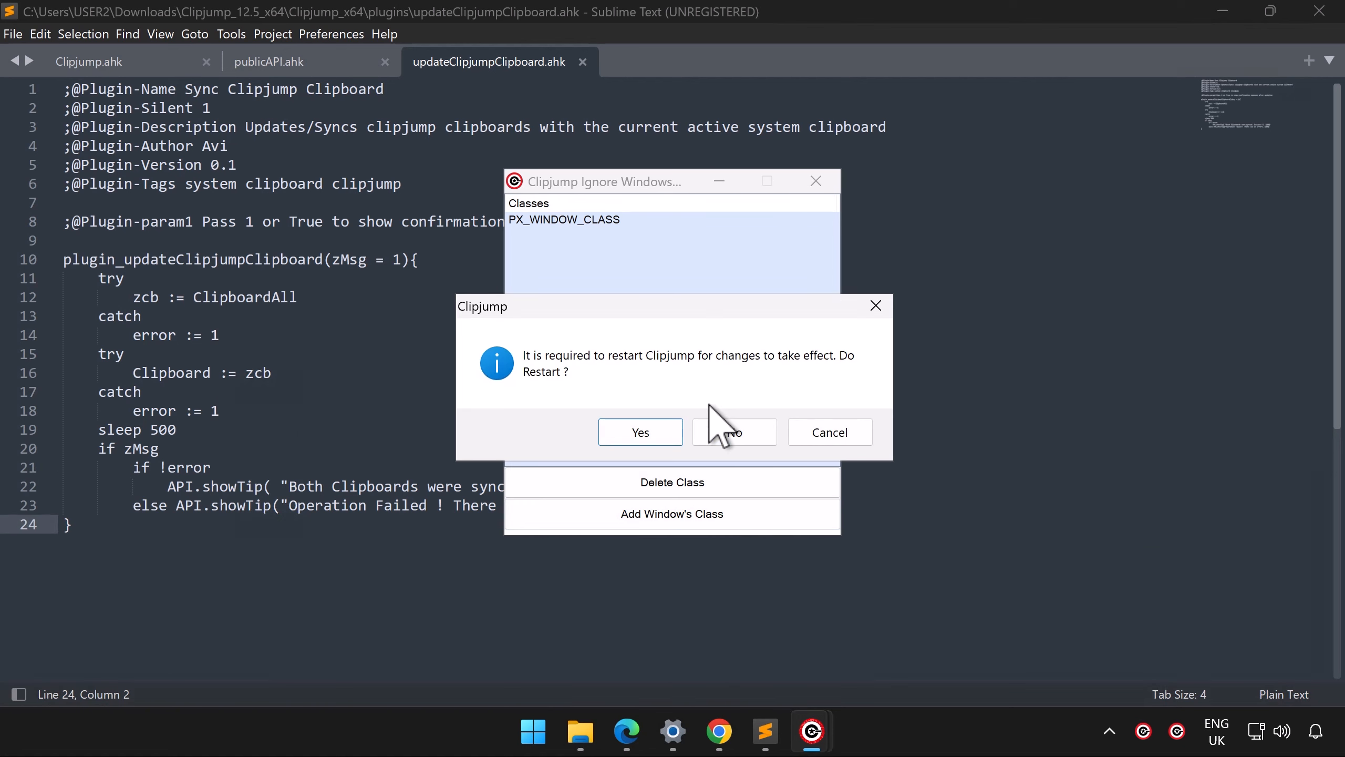
{"action": "left_click", "coordinate": [640, 432]}
Copy lines 9 to 19 of updateClipjumpClipboard.ahk and paste them repeatedly in the same file.
{"action": "left_click_drag", "start_coordinate": [357, 429], "coordinate": [26, 243]}
{"action": "key", "text": "ctrl+c"}
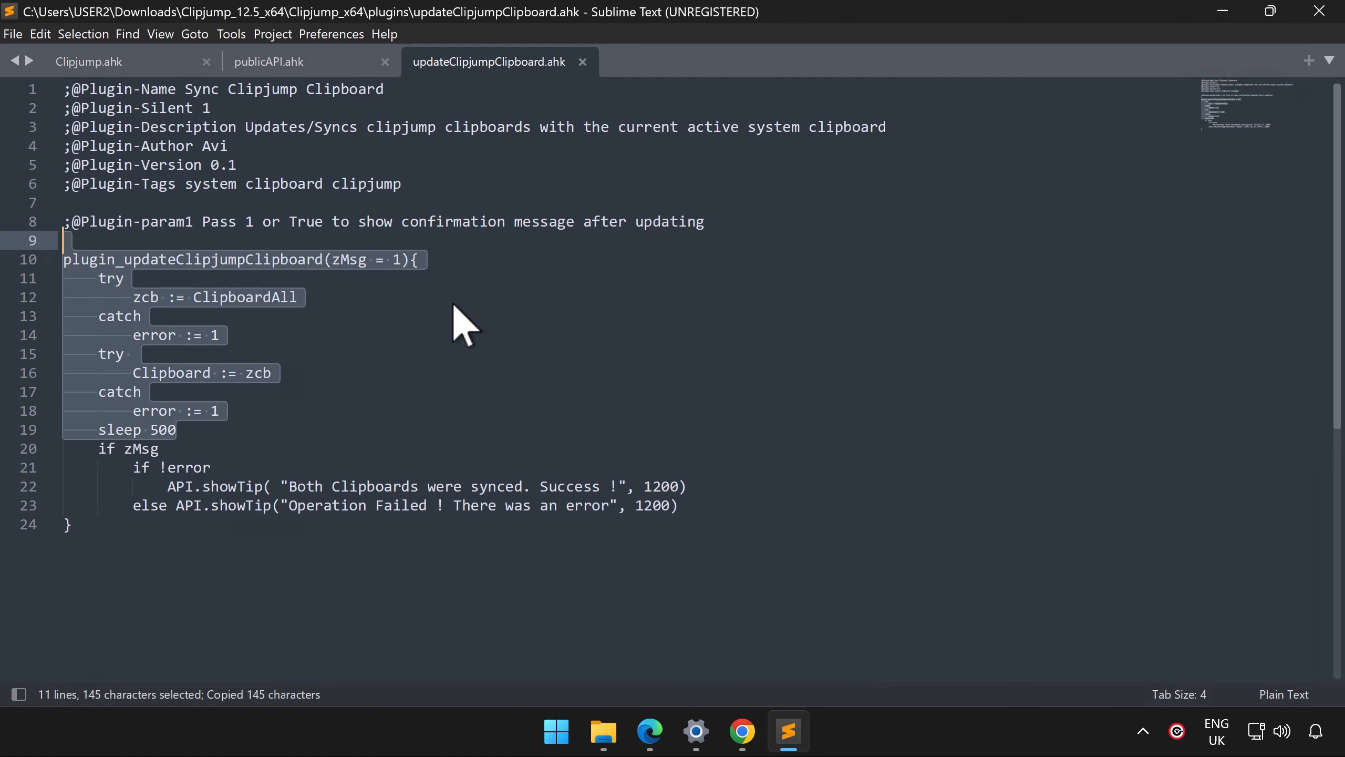
{"action": "key", "text": "ctrl+v"}
{"action": "key", "text": "ctrl+v"}
{"action": "key", "text": "ctrl+v"}
{"action": "key", "text": "ctrl+v"}
{"action": "key", "text": "ctrl+v"}
{"action": "key", "text": "ctrl+v"}
{"action": "key", "text": "ctrl+v"}
{"action": "key", "text": "ctrl+v"}
{"action": "key", "text": "ctrl+v"}
{"action": "key", "text": "ctrl+v"}
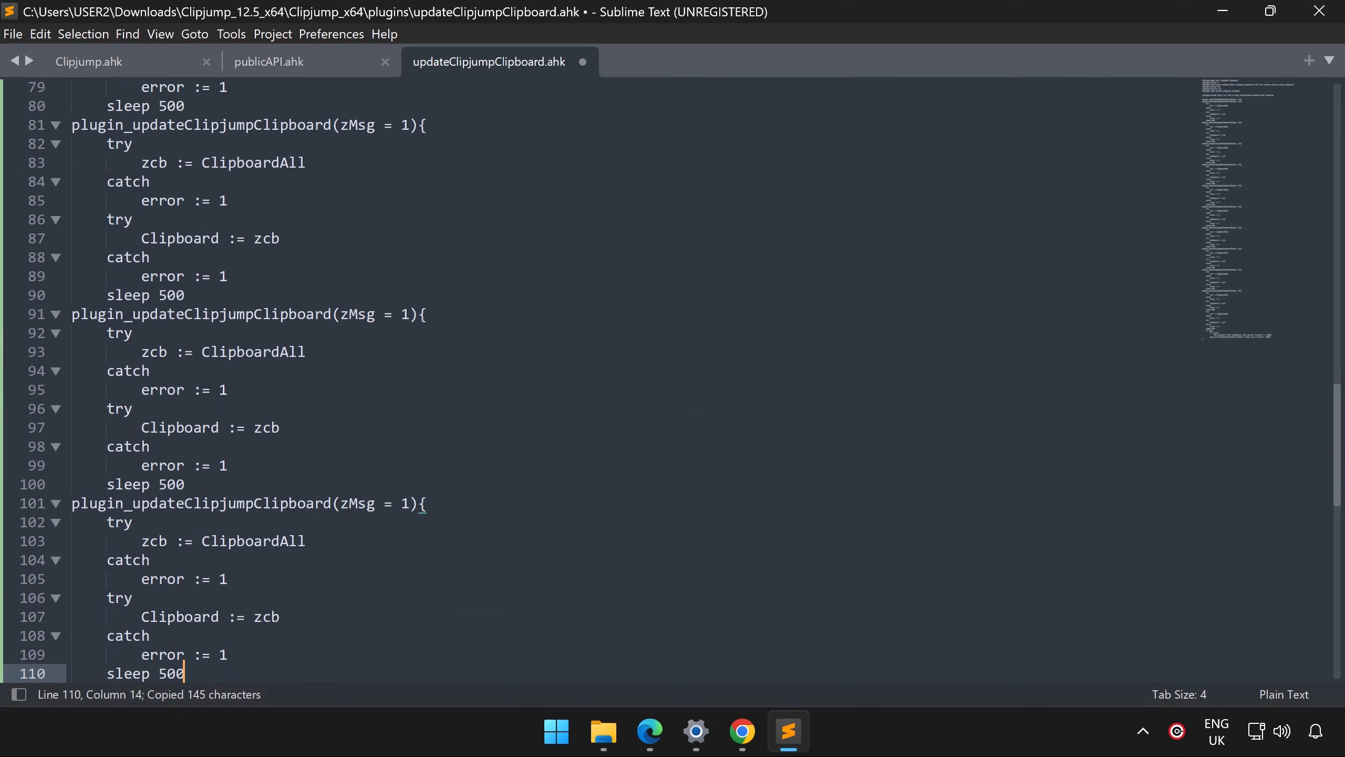
Switch to Chrome, open Clipjump's online docs and read through the overview and the Clipjump Channels page.
{"action": "key", "text": "alt+Tab"}
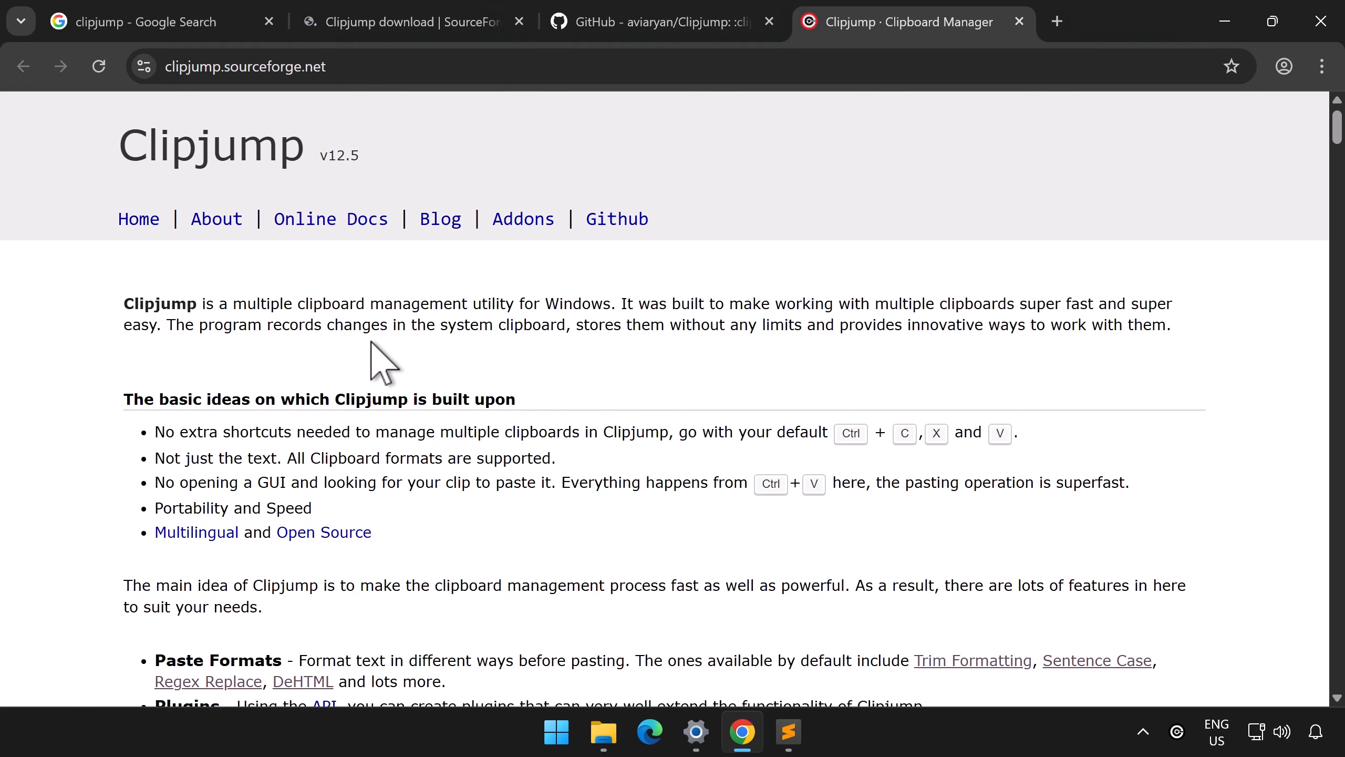
{"action": "left_click", "coordinate": [307, 227]}
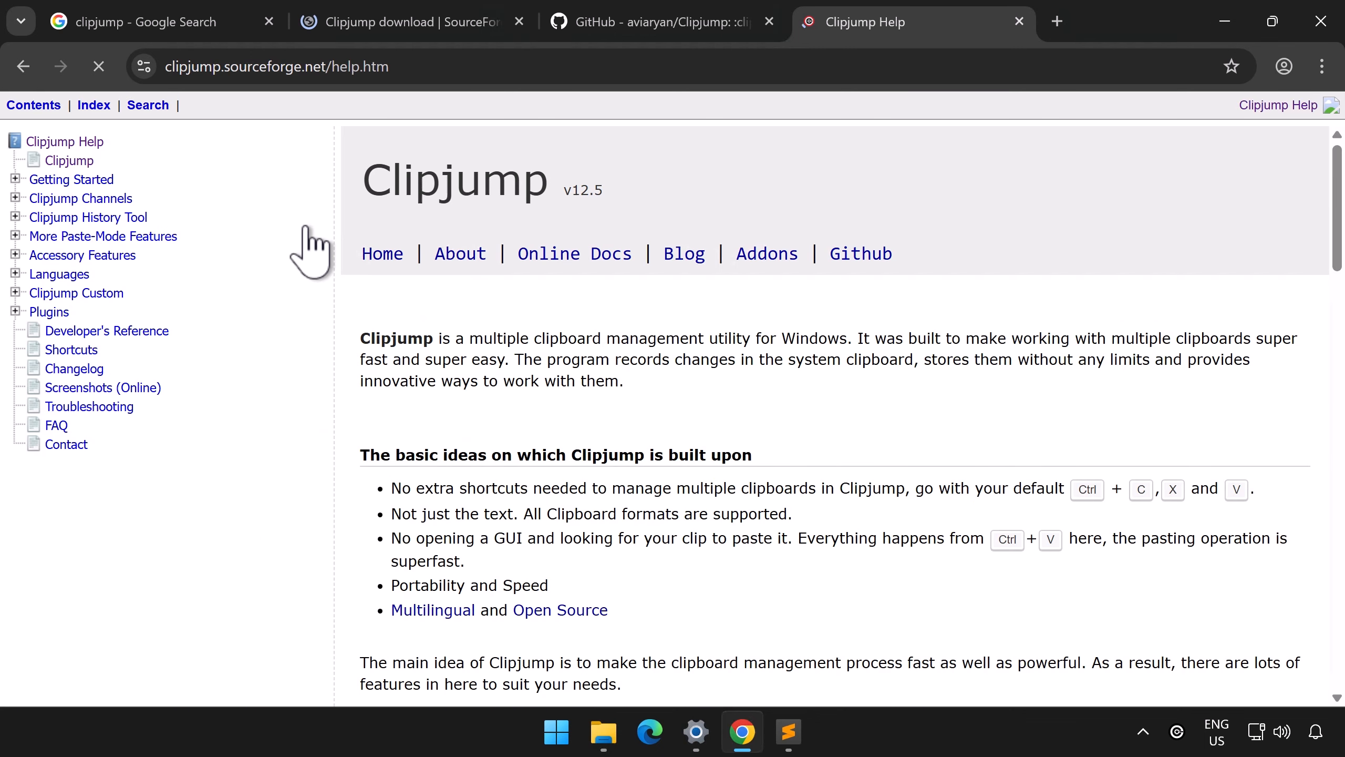
{"action": "scroll", "coordinate": [463, 349], "scroll_direction": "down", "scroll_amount": 10}
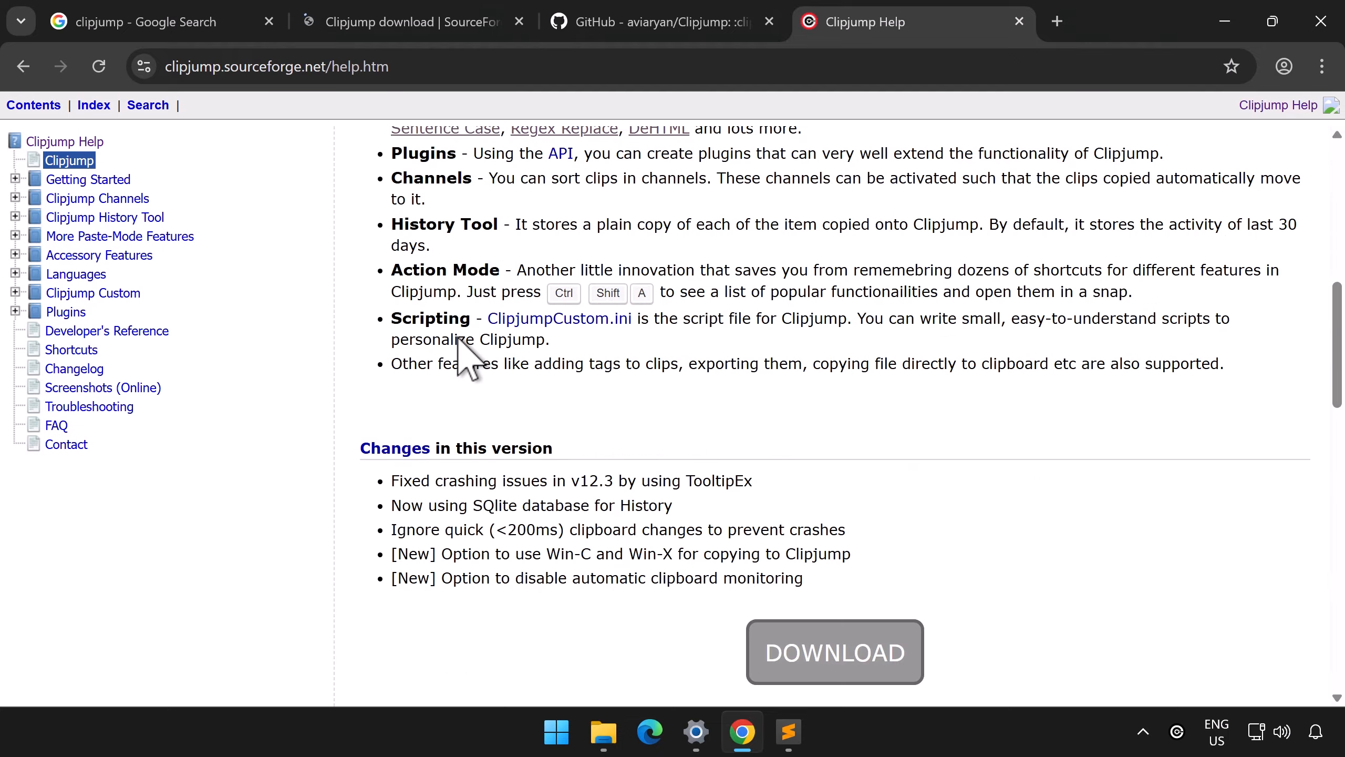
{"action": "scroll", "coordinate": [463, 350], "scroll_direction": "up", "scroll_amount": 10}
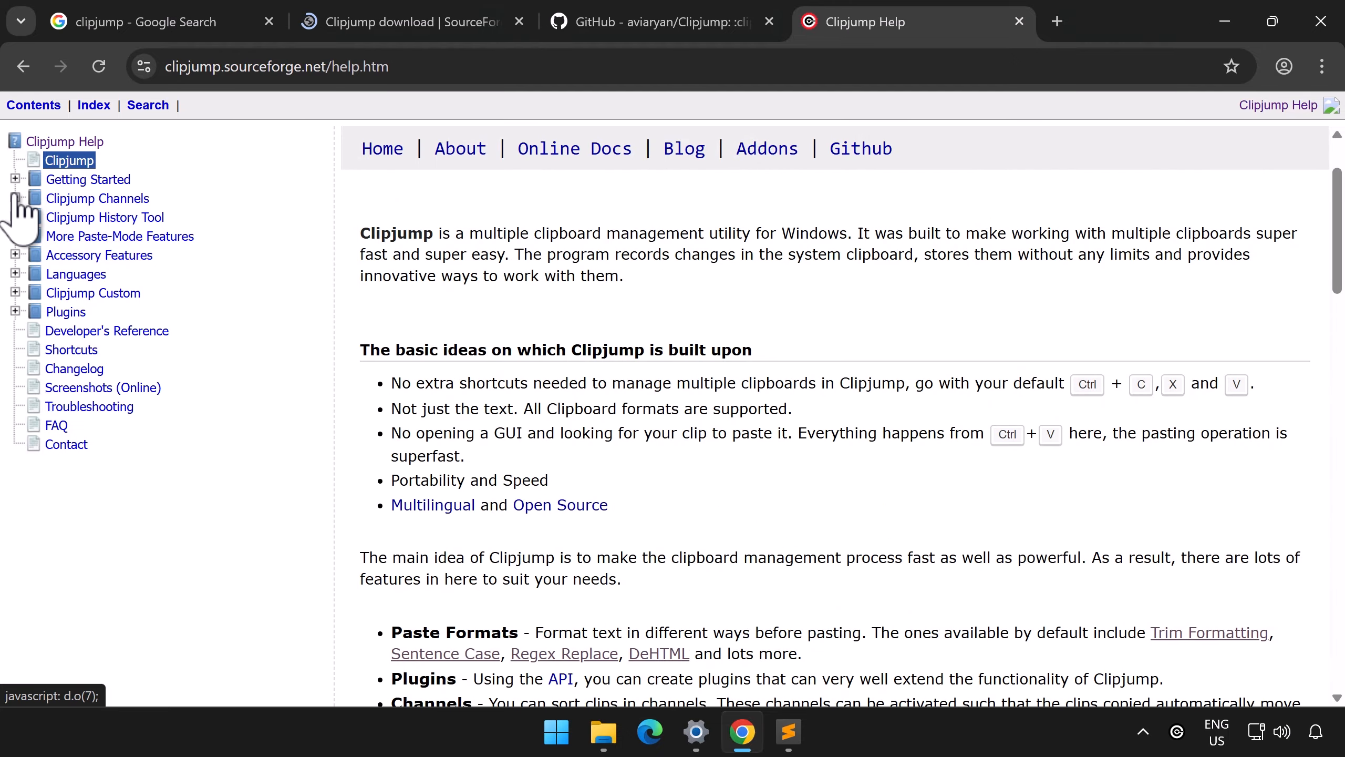
{"action": "left_click", "coordinate": [16, 197]}
{"action": "left_click", "coordinate": [63, 217]}
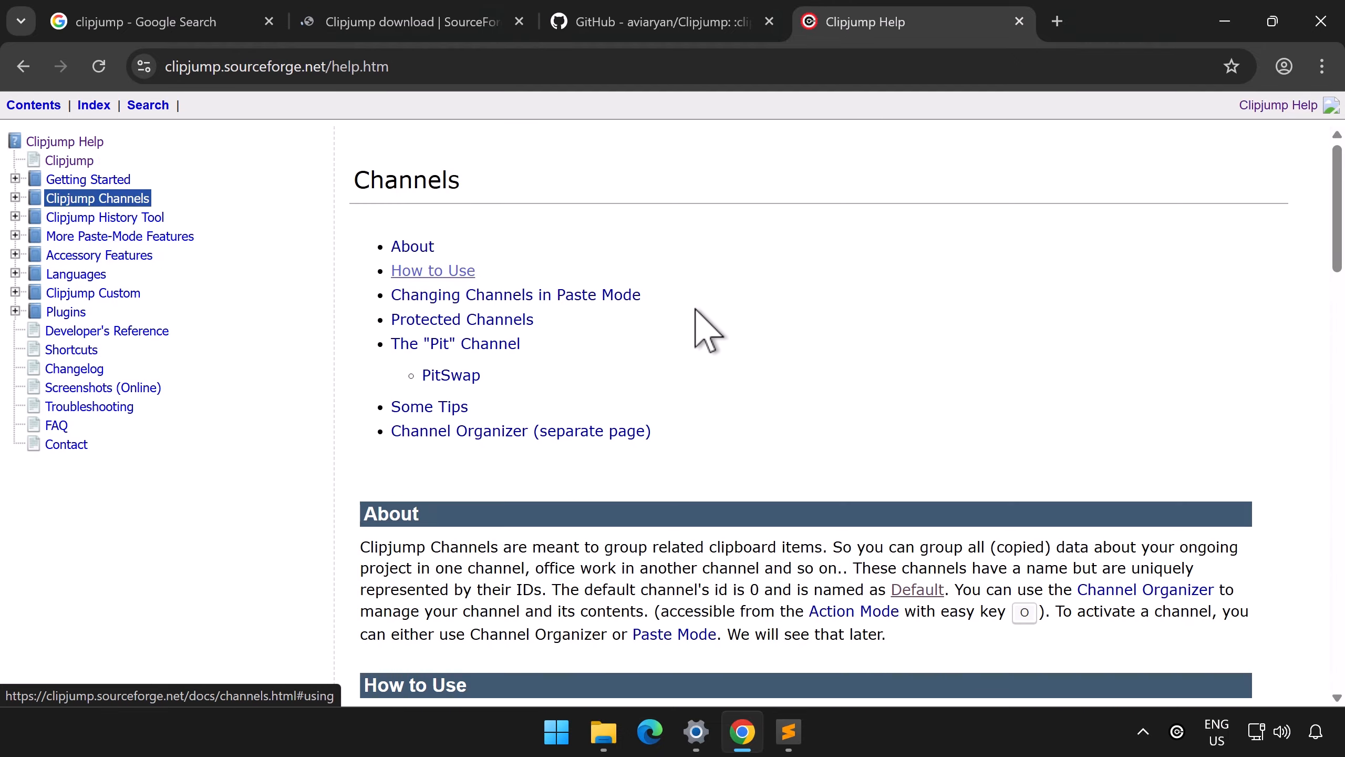
{"action": "scroll", "coordinate": [903, 344], "scroll_direction": "down", "scroll_amount": 15}
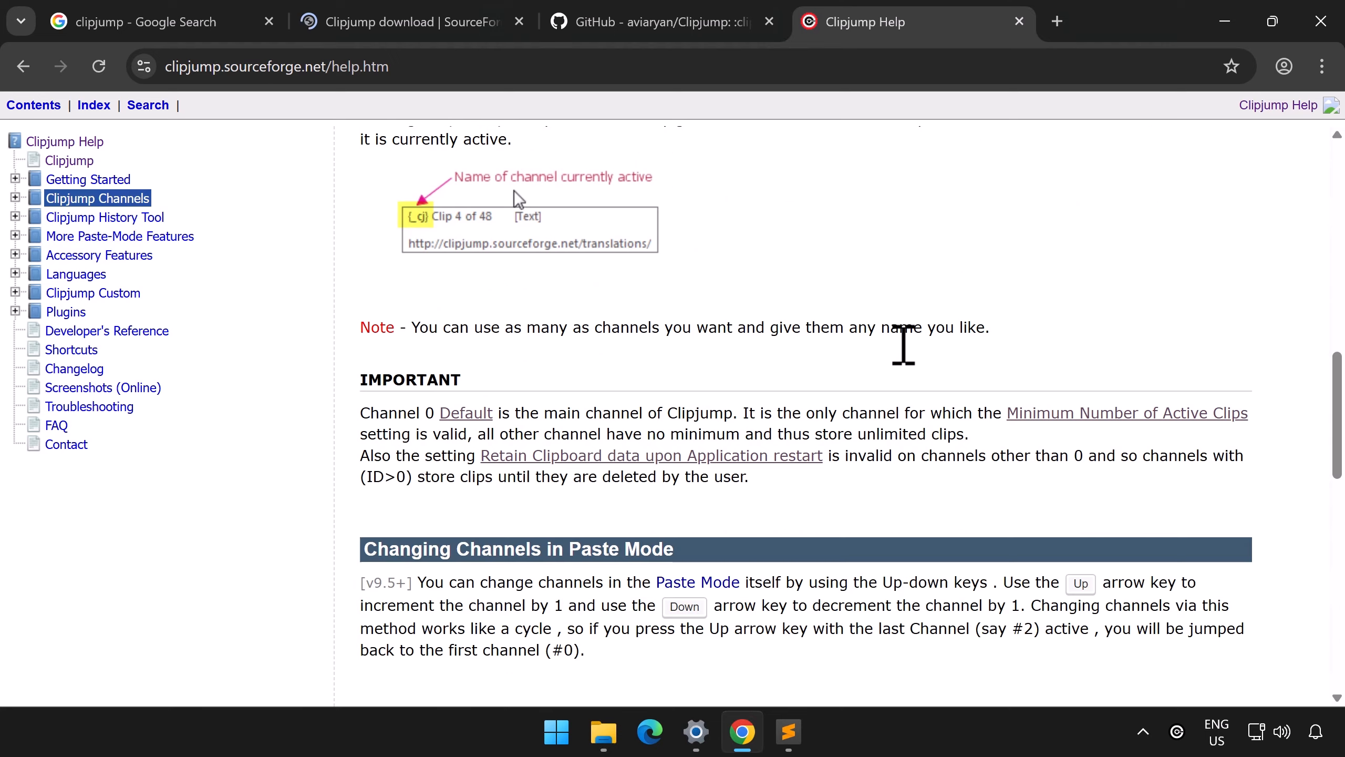
{"action": "scroll", "coordinate": [903, 345], "scroll_direction": "down", "scroll_amount": 15}
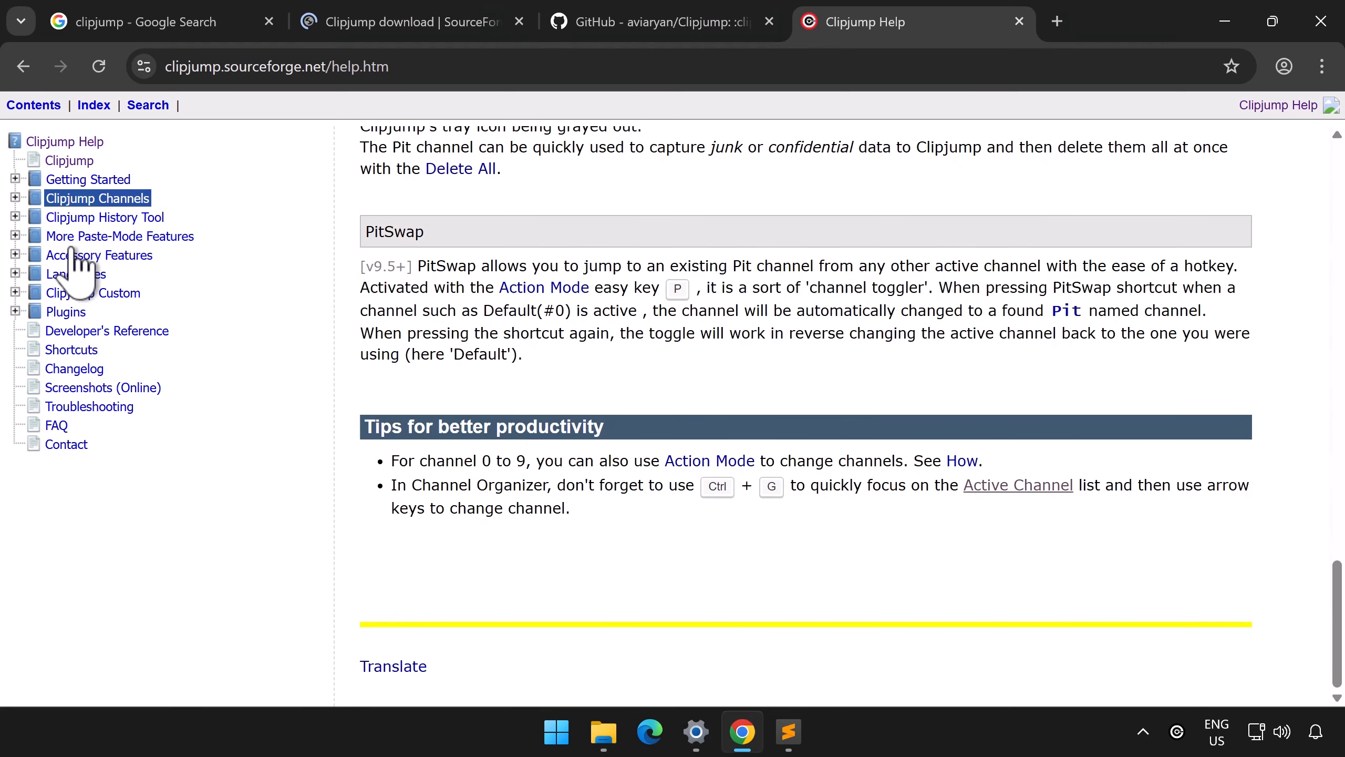
Expand the Accessory Features help topics and read the Change Paste Mode shortcut page through to its end.
{"action": "left_click", "coordinate": [14, 254]}
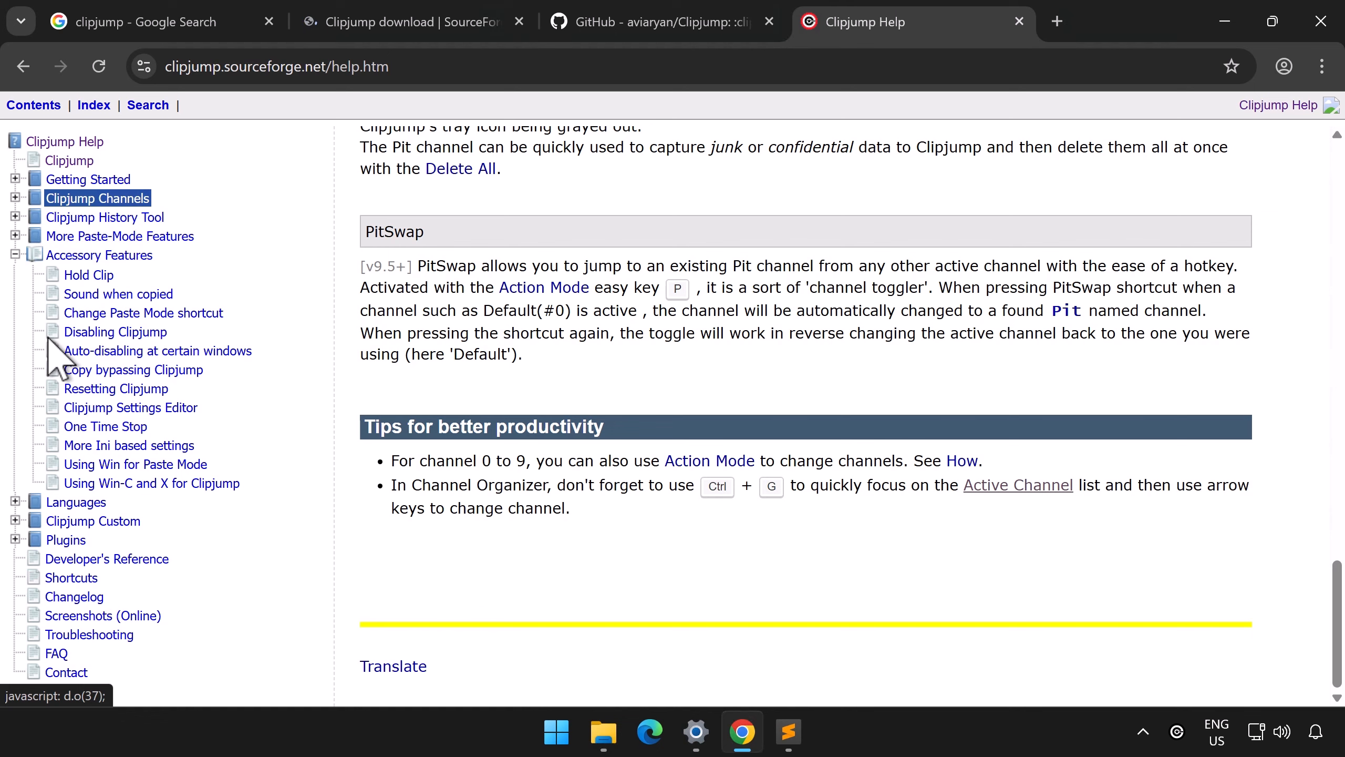
{"action": "left_click", "coordinate": [79, 314]}
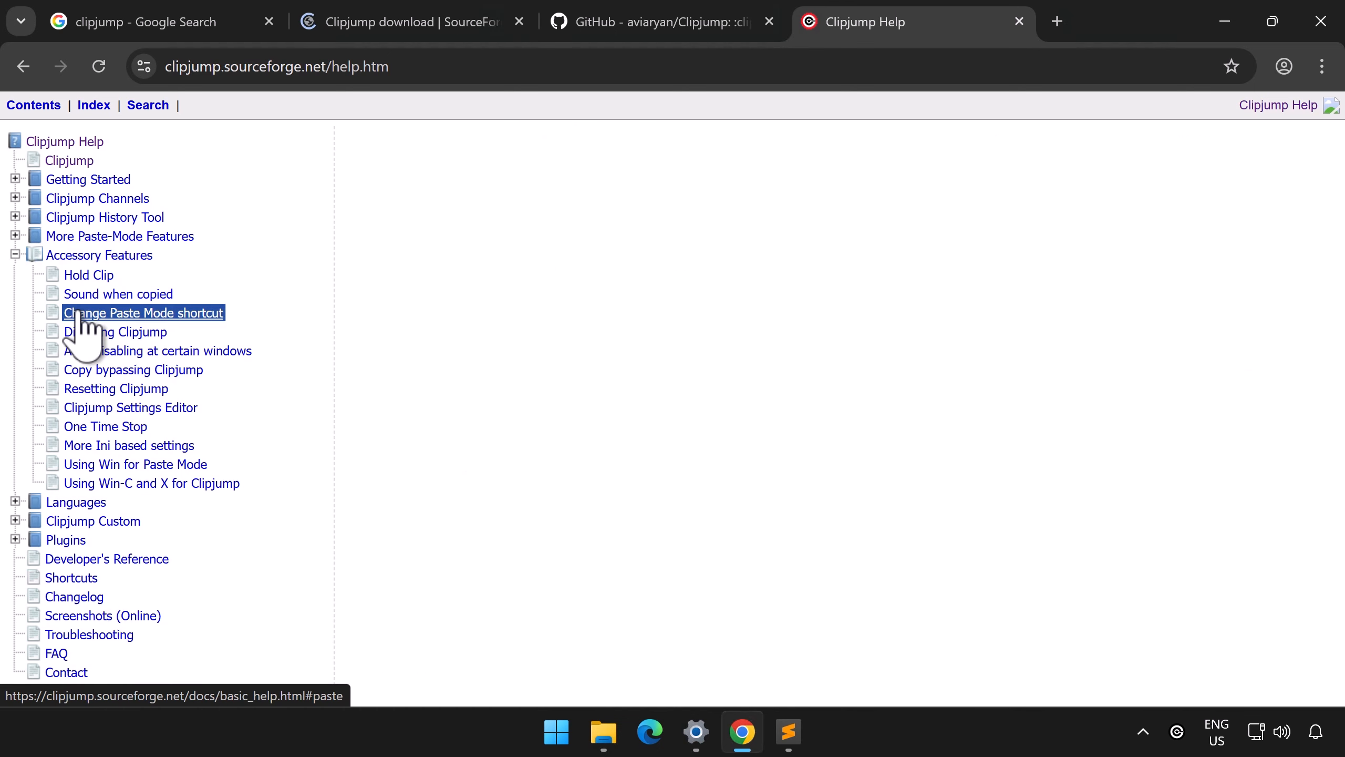
{"action": "scroll", "coordinate": [862, 328], "scroll_direction": "down", "scroll_amount": 10}
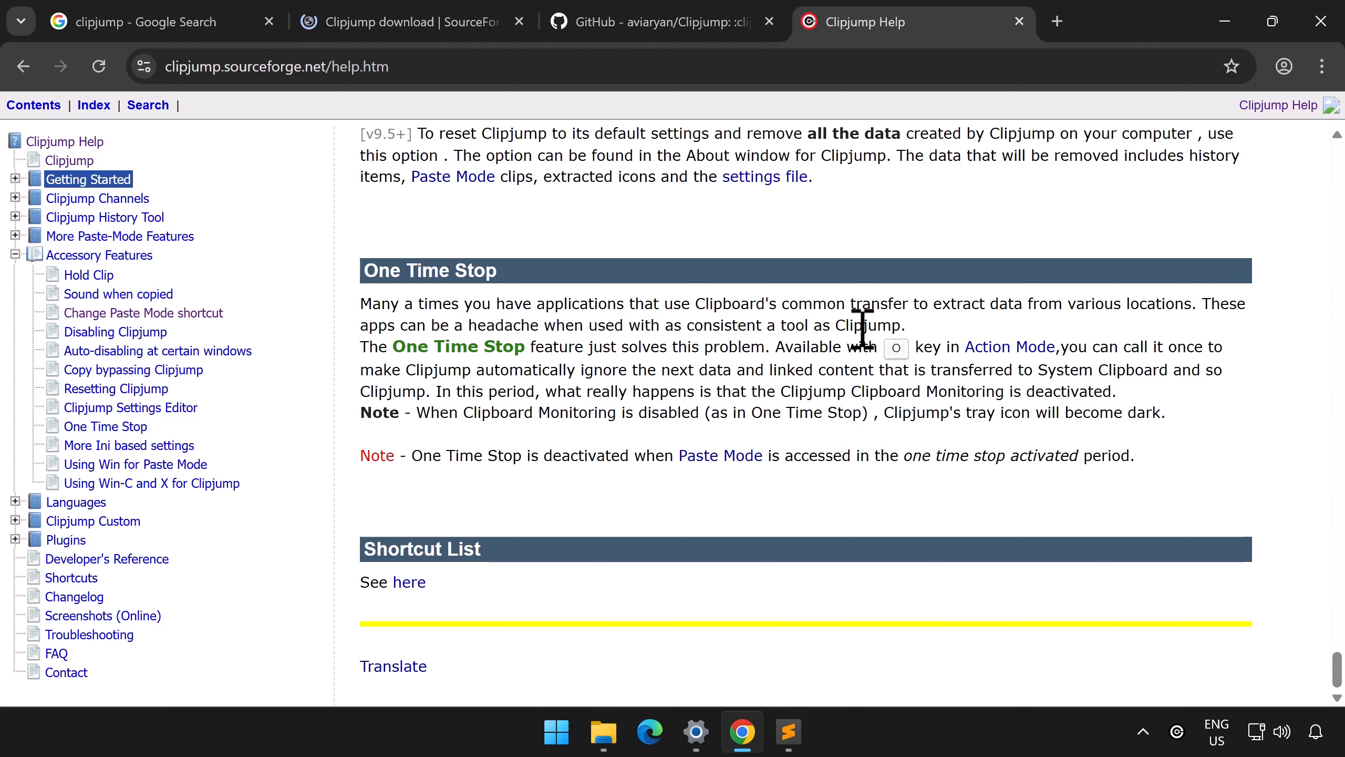
Look through the README of Clipjump's GitHub repository and return to the start of the page.
{"action": "left_click", "coordinate": [654, 24]}
{"action": "scroll", "coordinate": [617, 541], "scroll_direction": "down", "scroll_amount": 10}
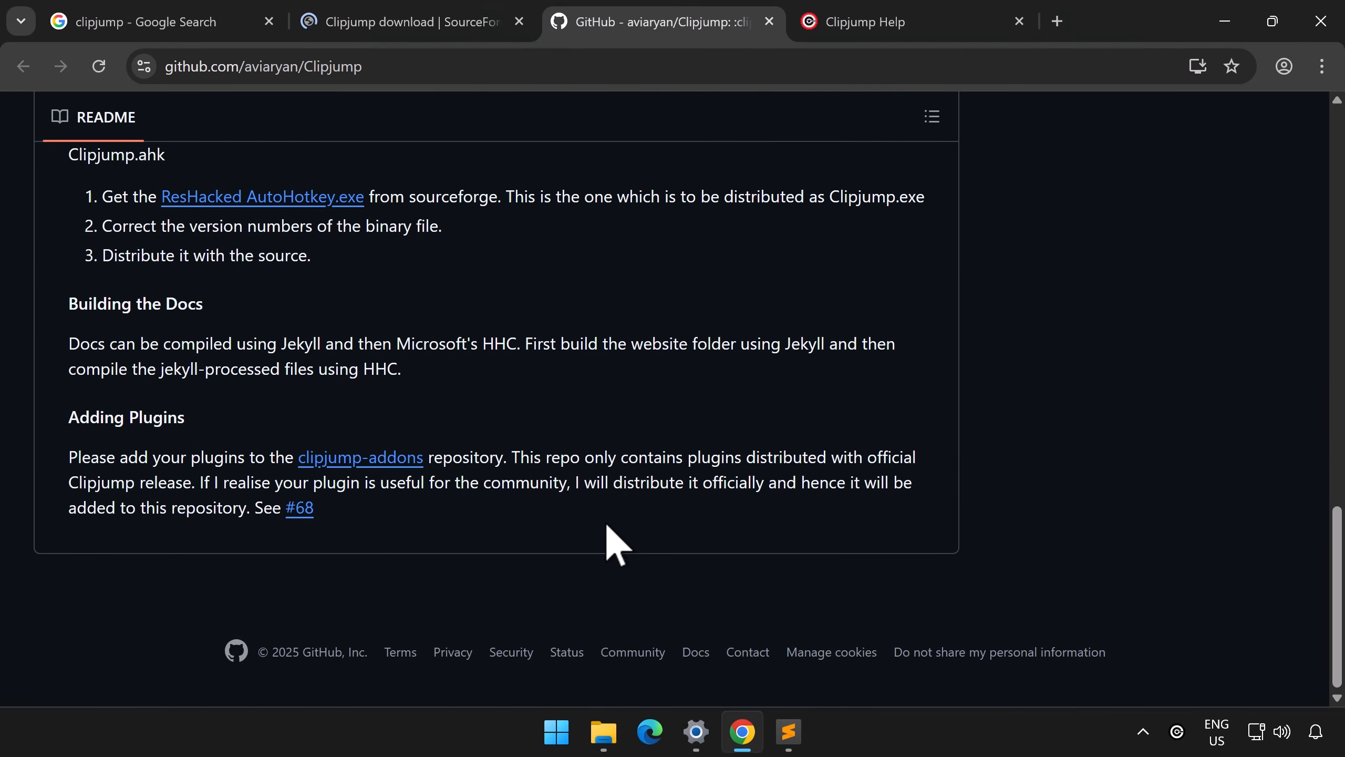
{"action": "scroll", "coordinate": [609, 541], "scroll_direction": "up", "scroll_amount": 5}
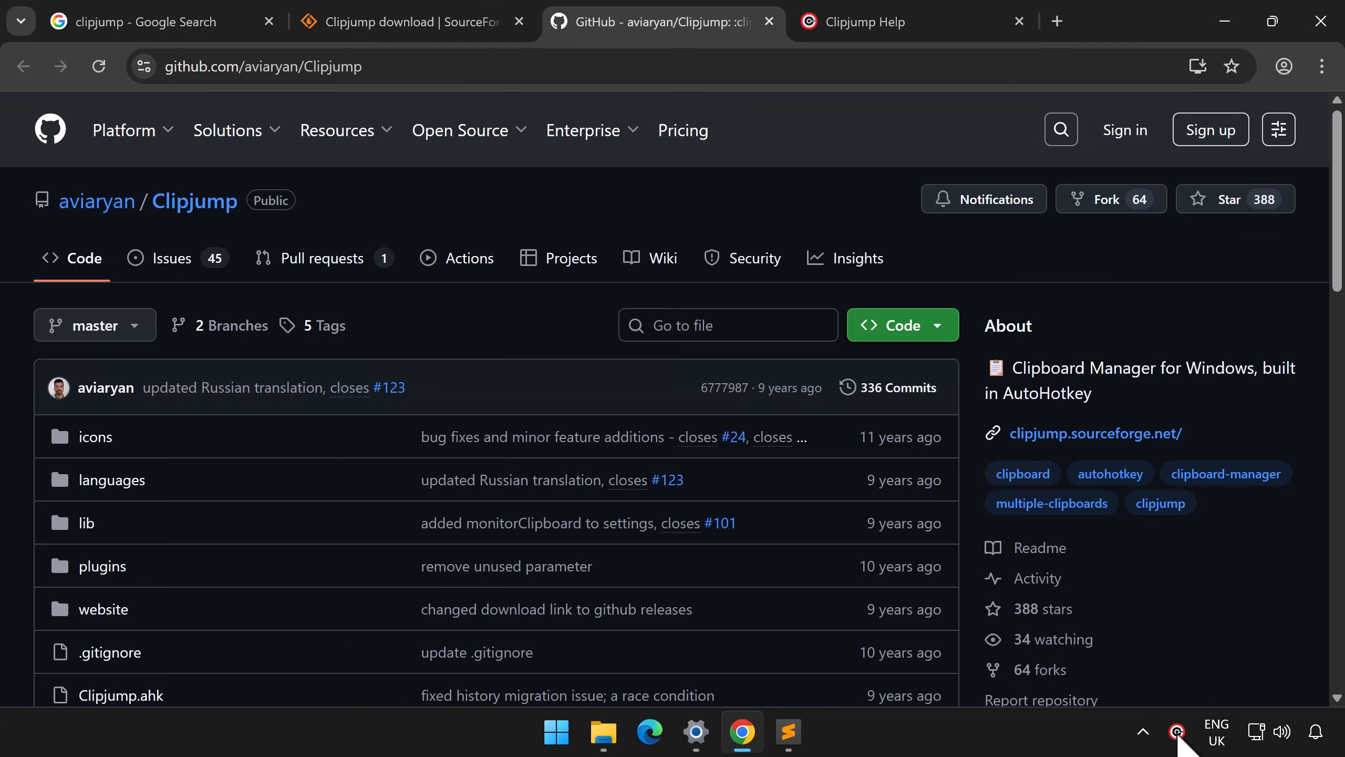
Set Clipjump to run at startup.
{"action": "right_click", "coordinate": [1179, 737]}
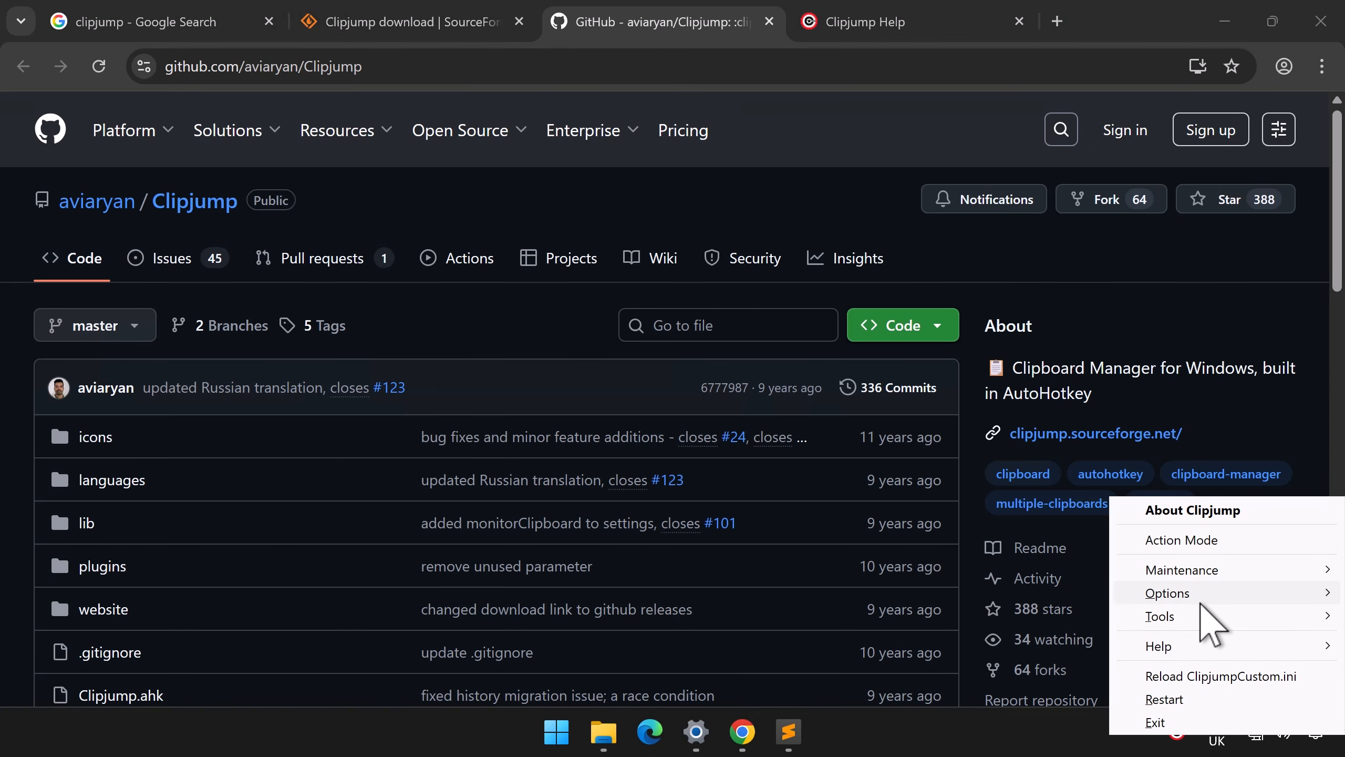
{"action": "mouse_move", "coordinate": [1168, 593]}
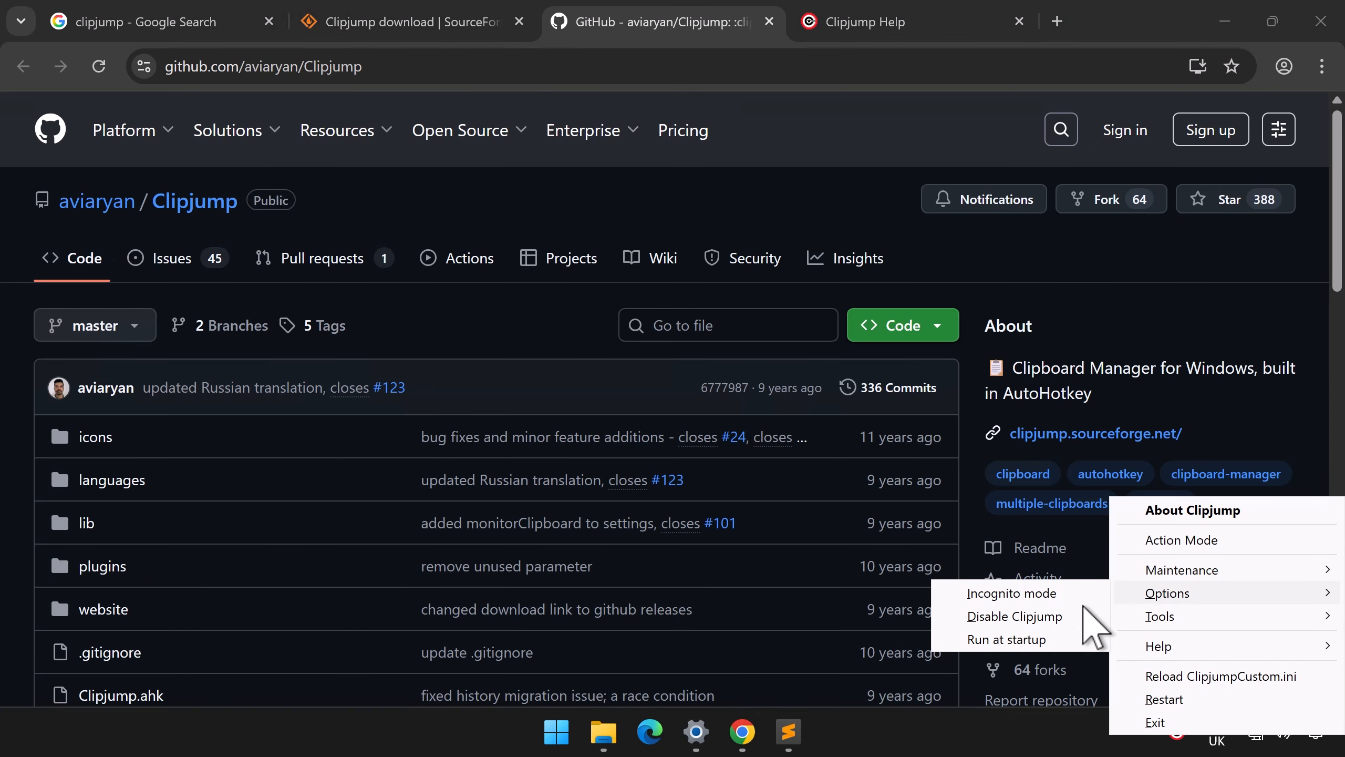
{"action": "left_click", "coordinate": [989, 641]}
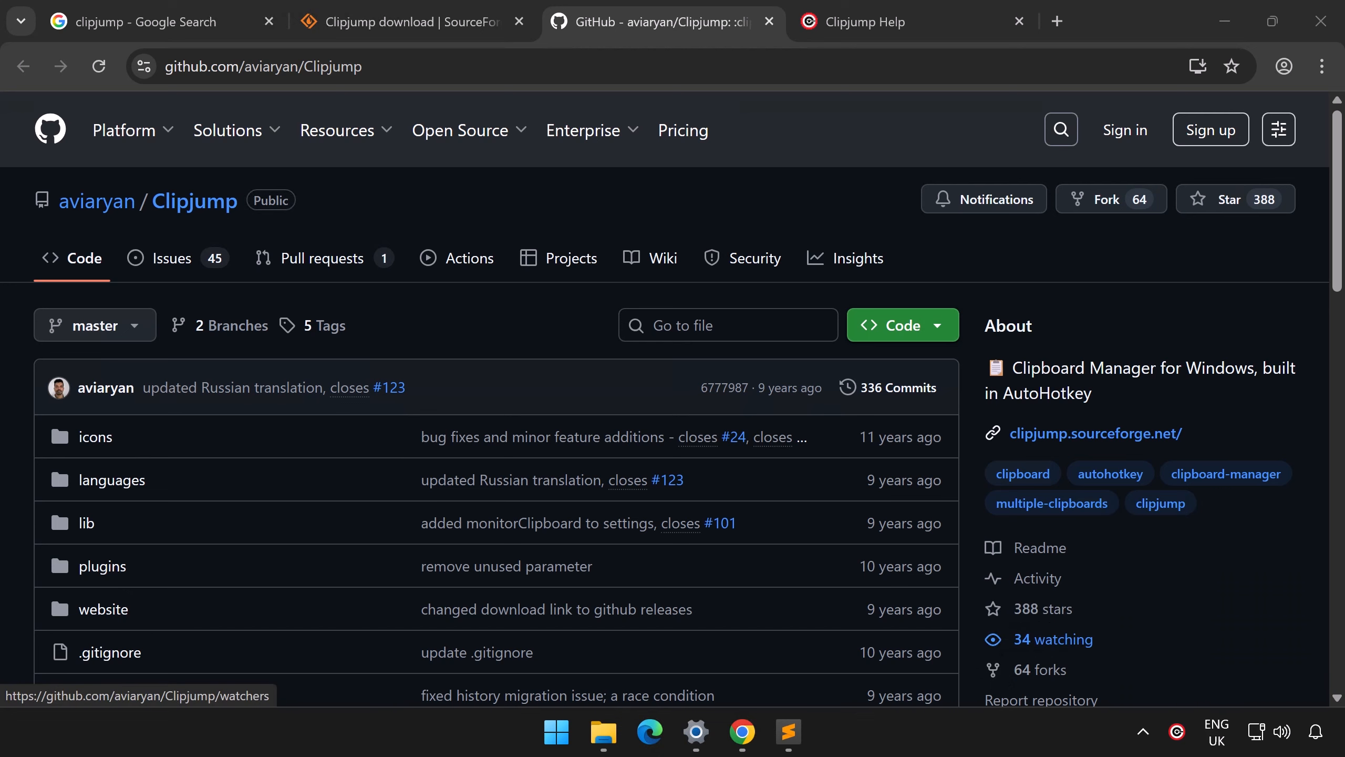